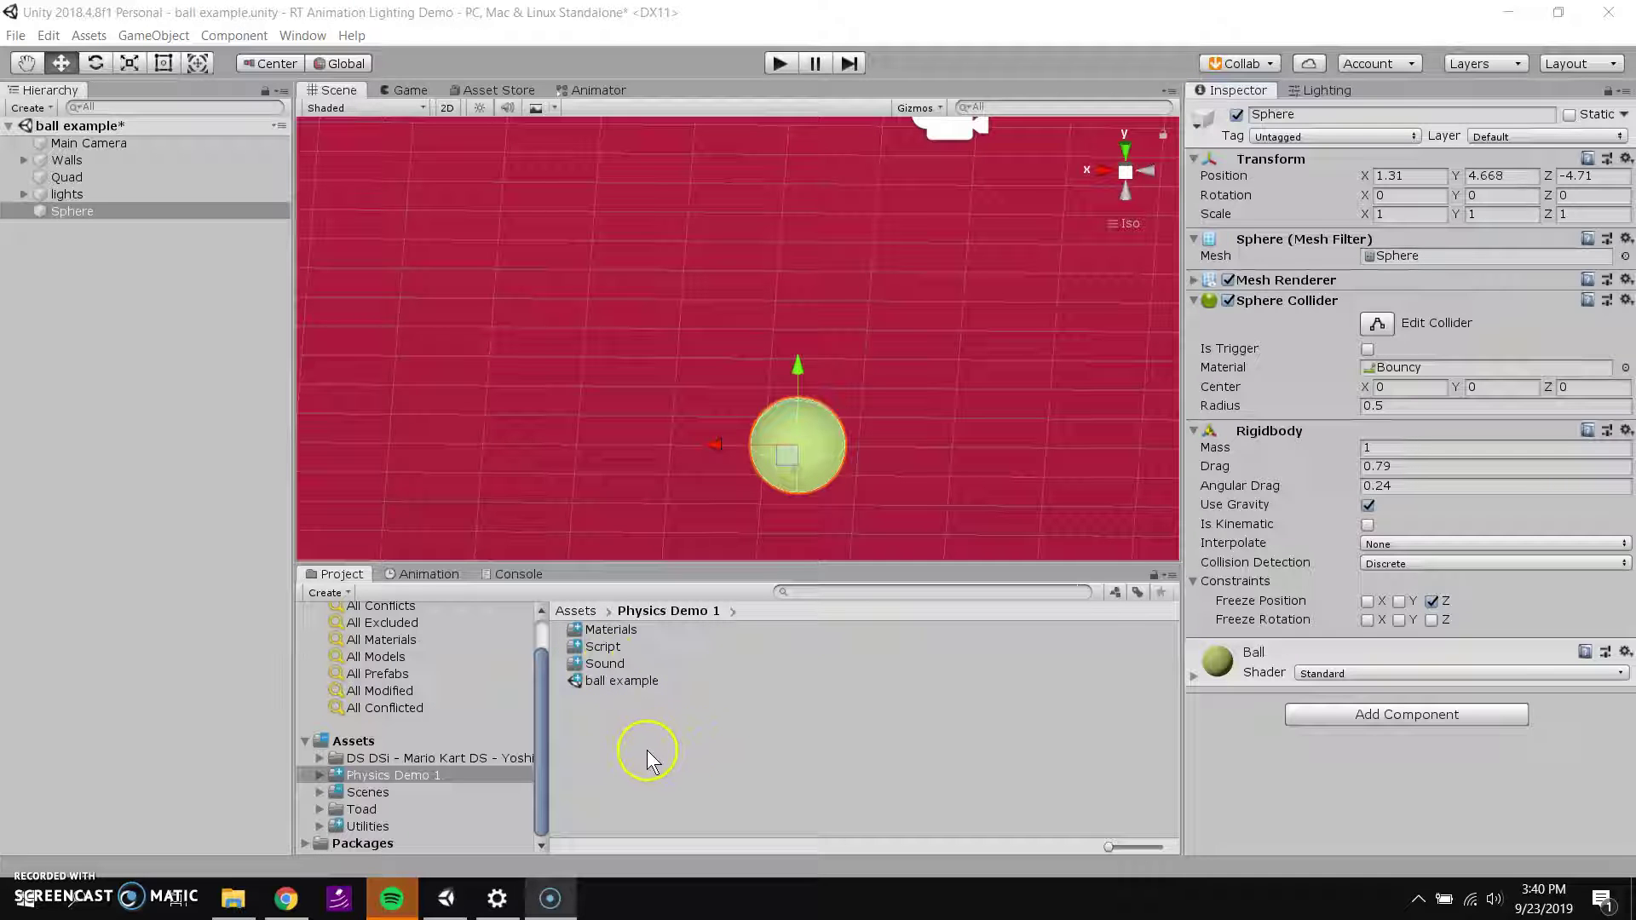
Step: Orbit the Scene view and select the 'ball example' scene asset in the Project panel
alt+drag(760, 507, 785, 150)
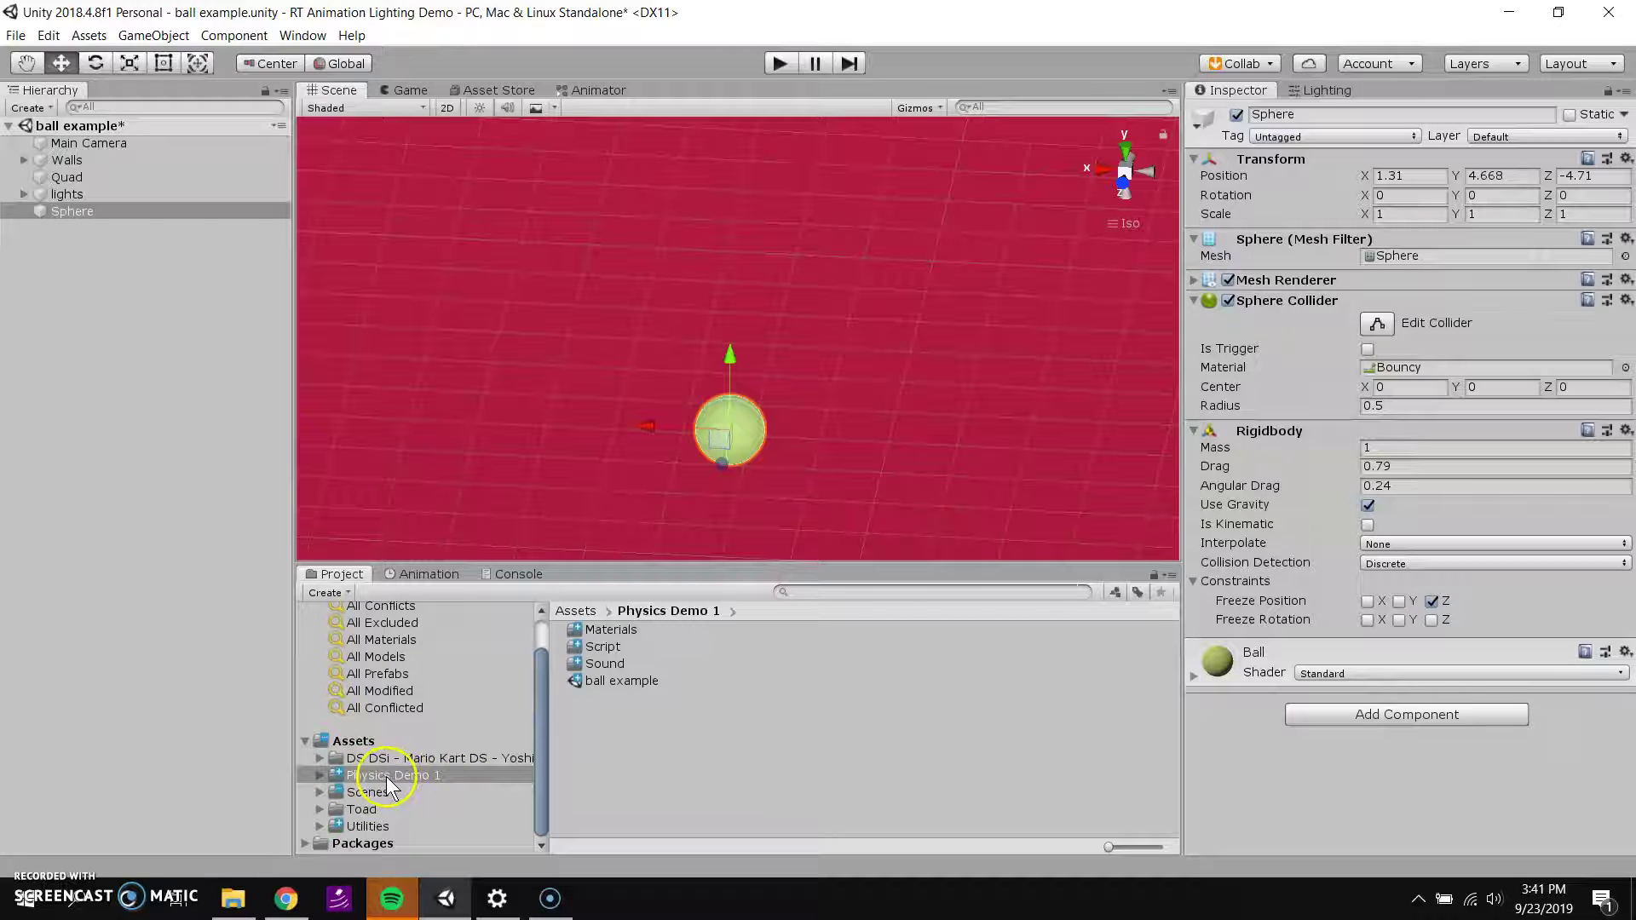
click(608, 681)
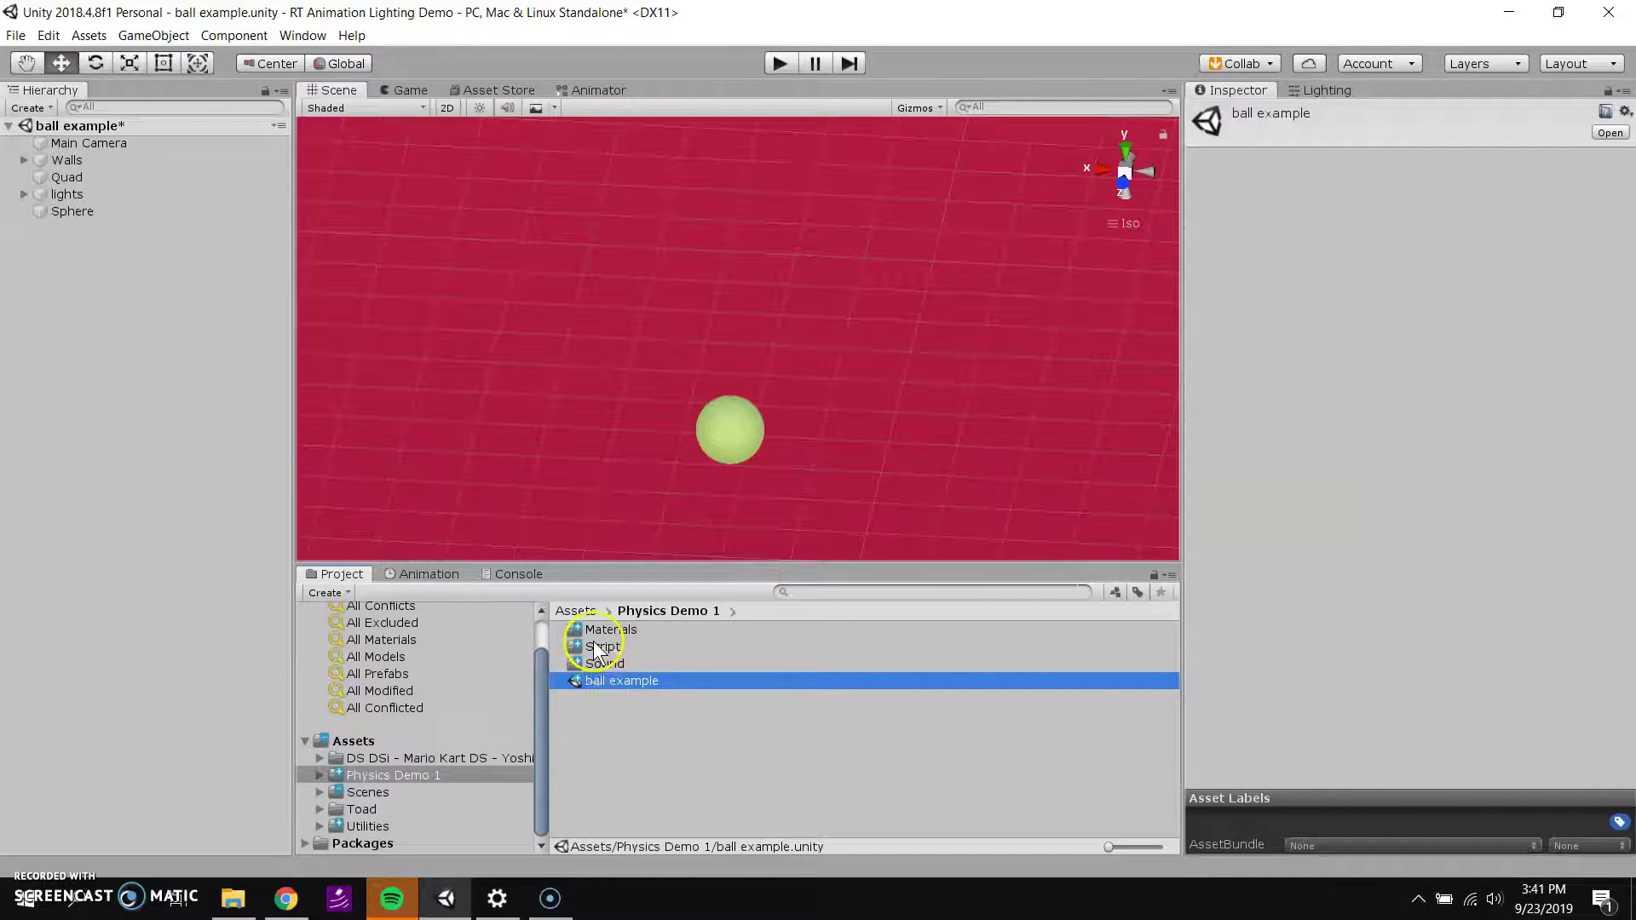
alt+drag(743, 414, 766, 451)
Step: Select the floor Quad and browse its Floor material's shader list, keeping Standard
click(774, 458)
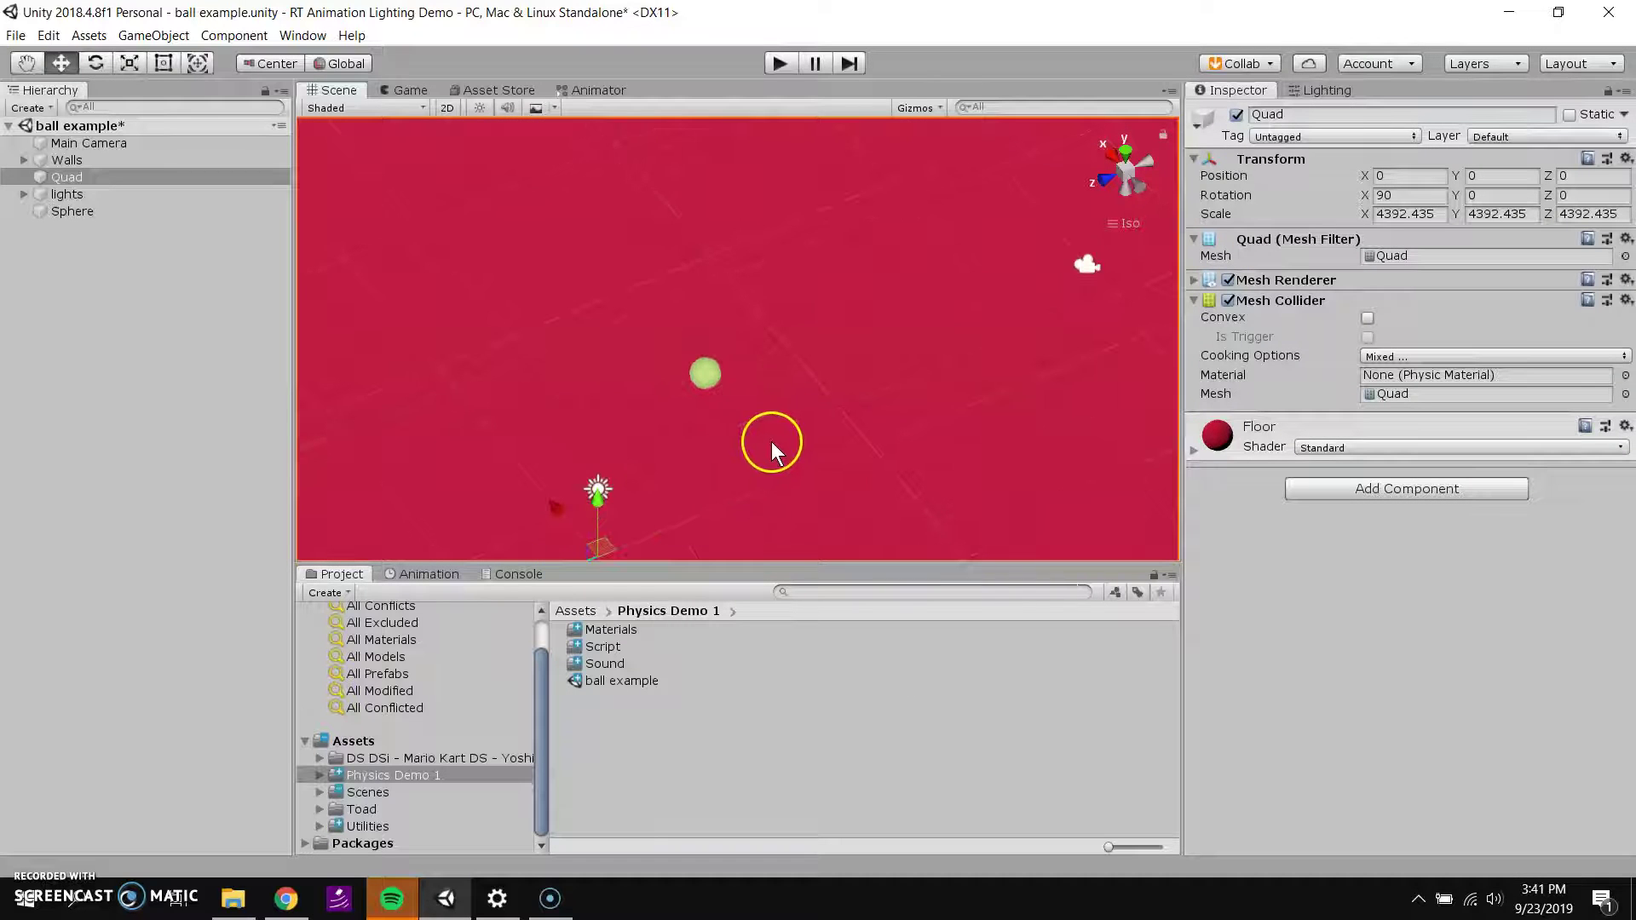
alt+drag(1016, 329, 836, 392)
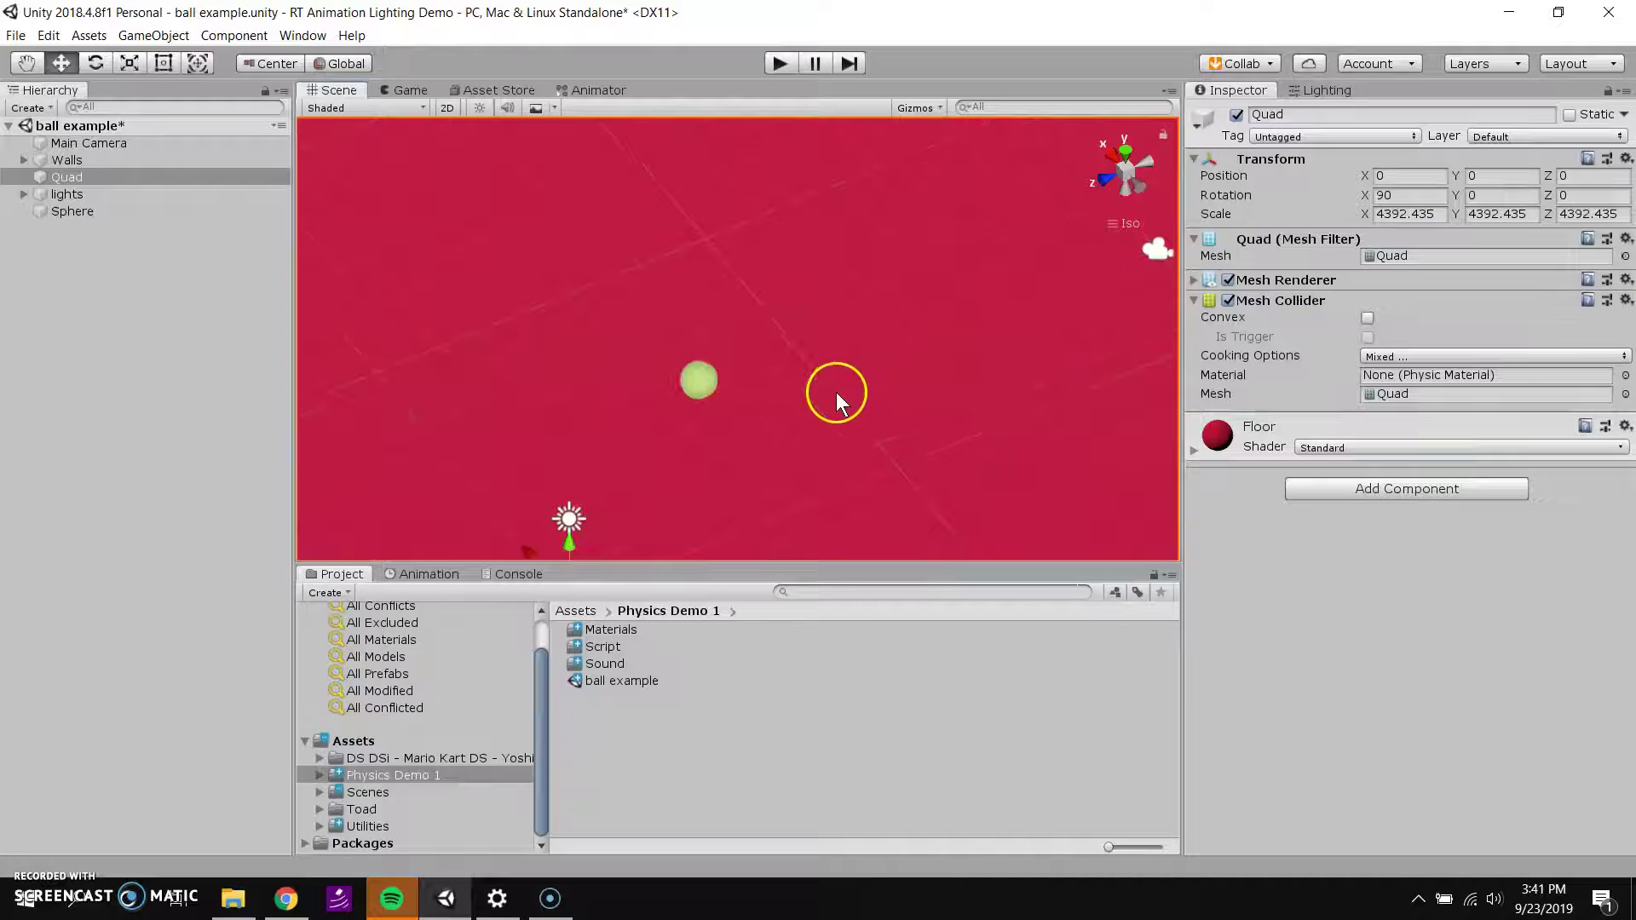
click(1228, 448)
click(1319, 448)
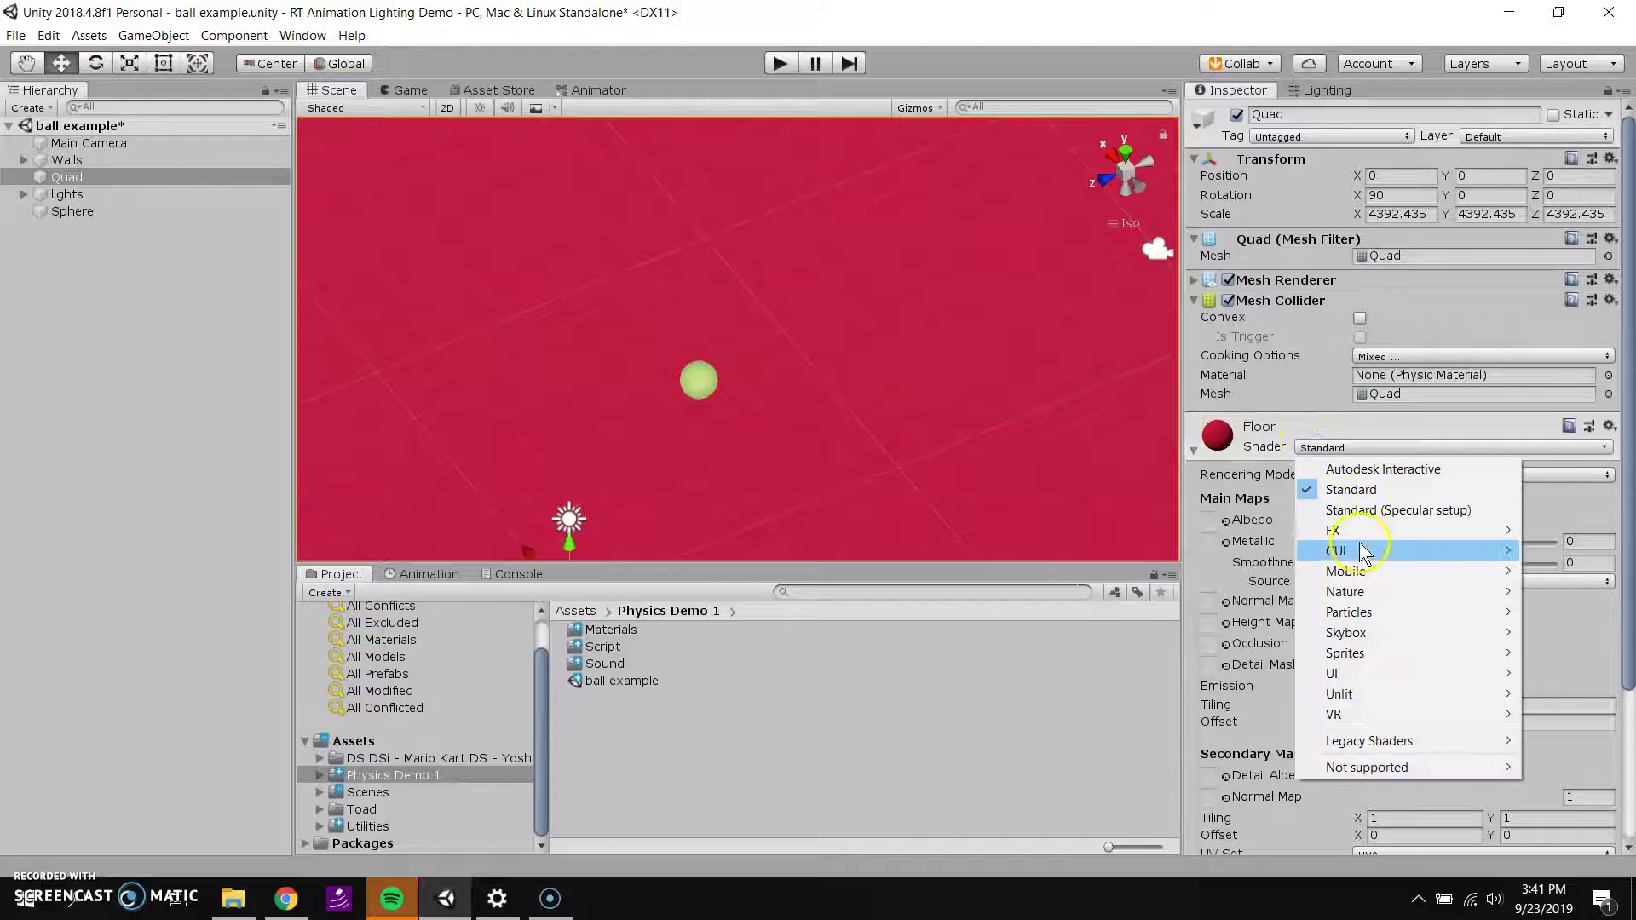
click(1364, 637)
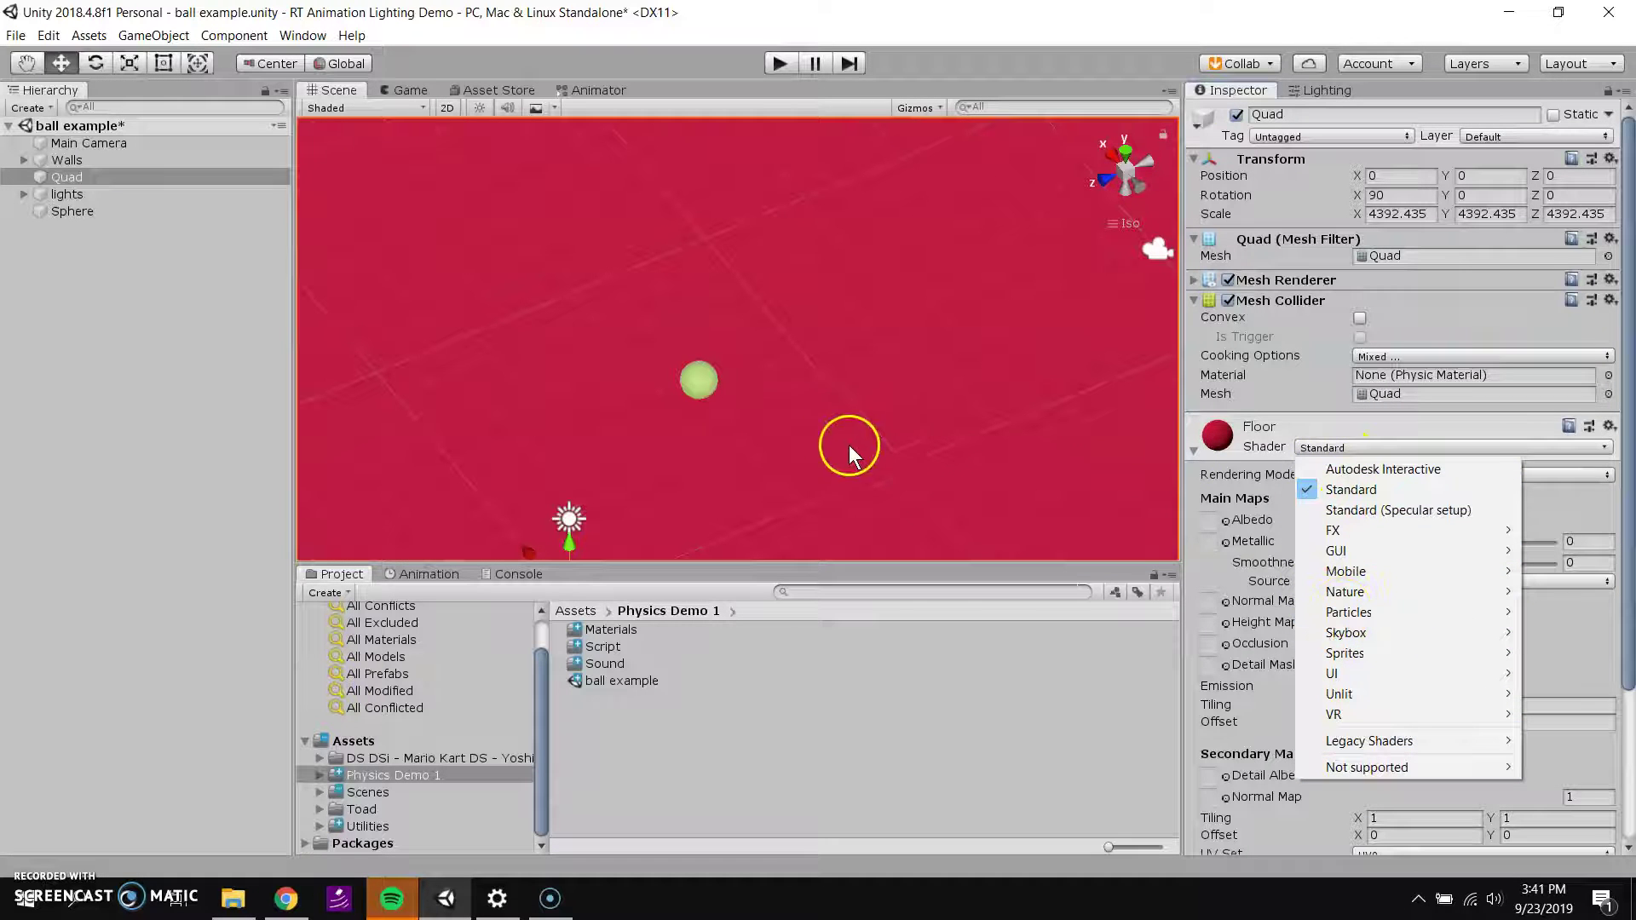
click(884, 431)
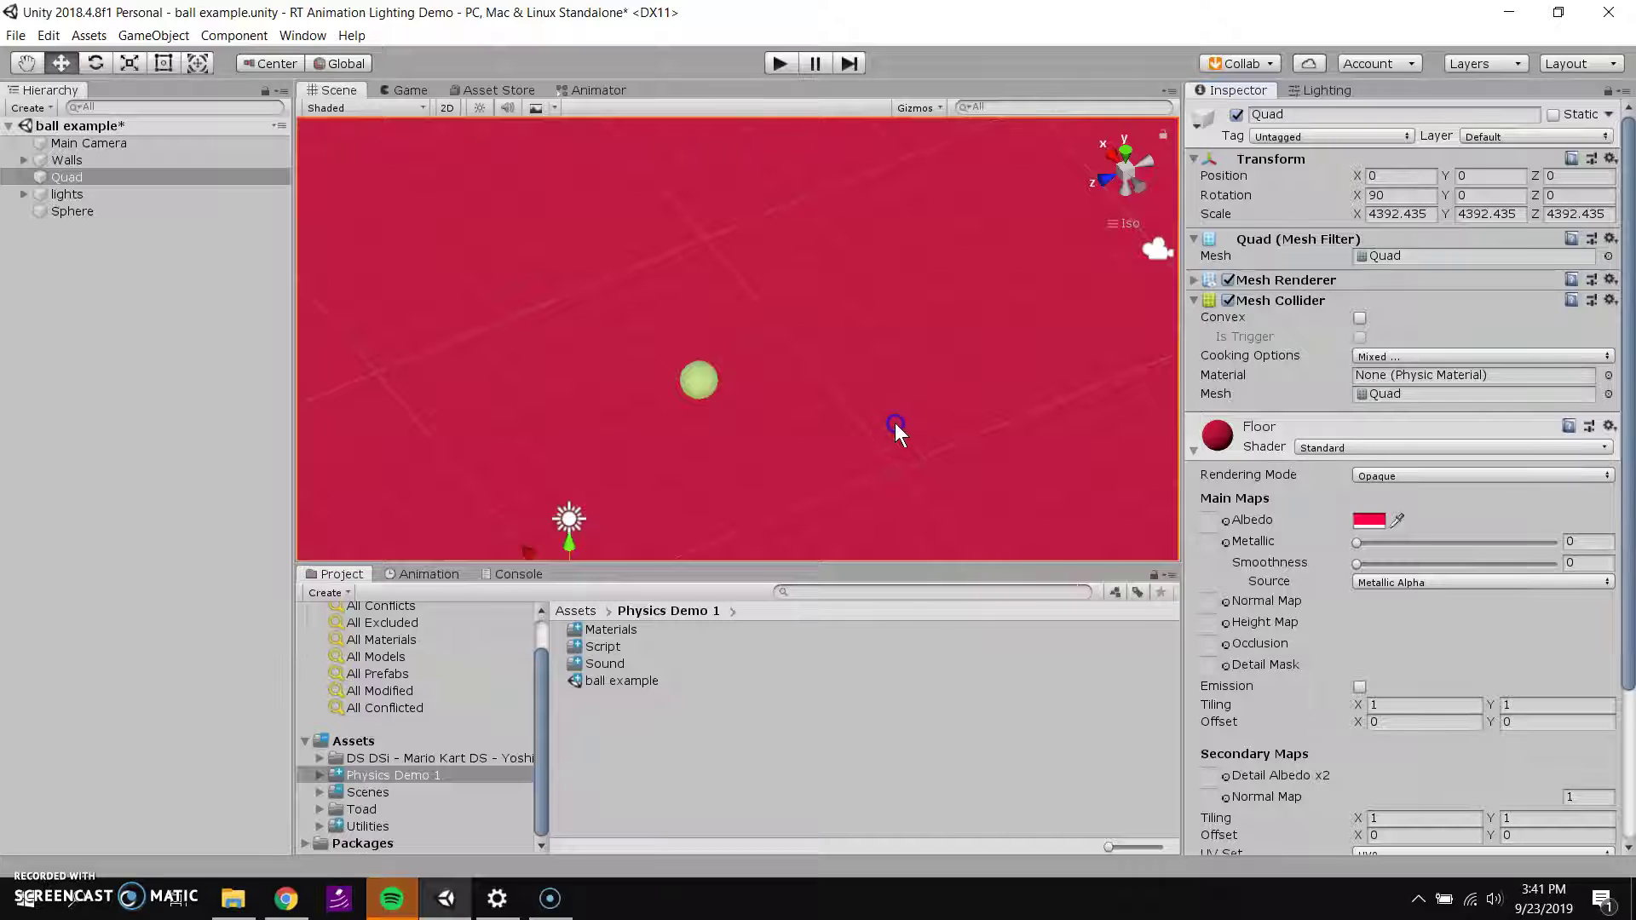
Step: Play-test the scene, pulling and lifting the ball on its spring line, then stop
click(775, 63)
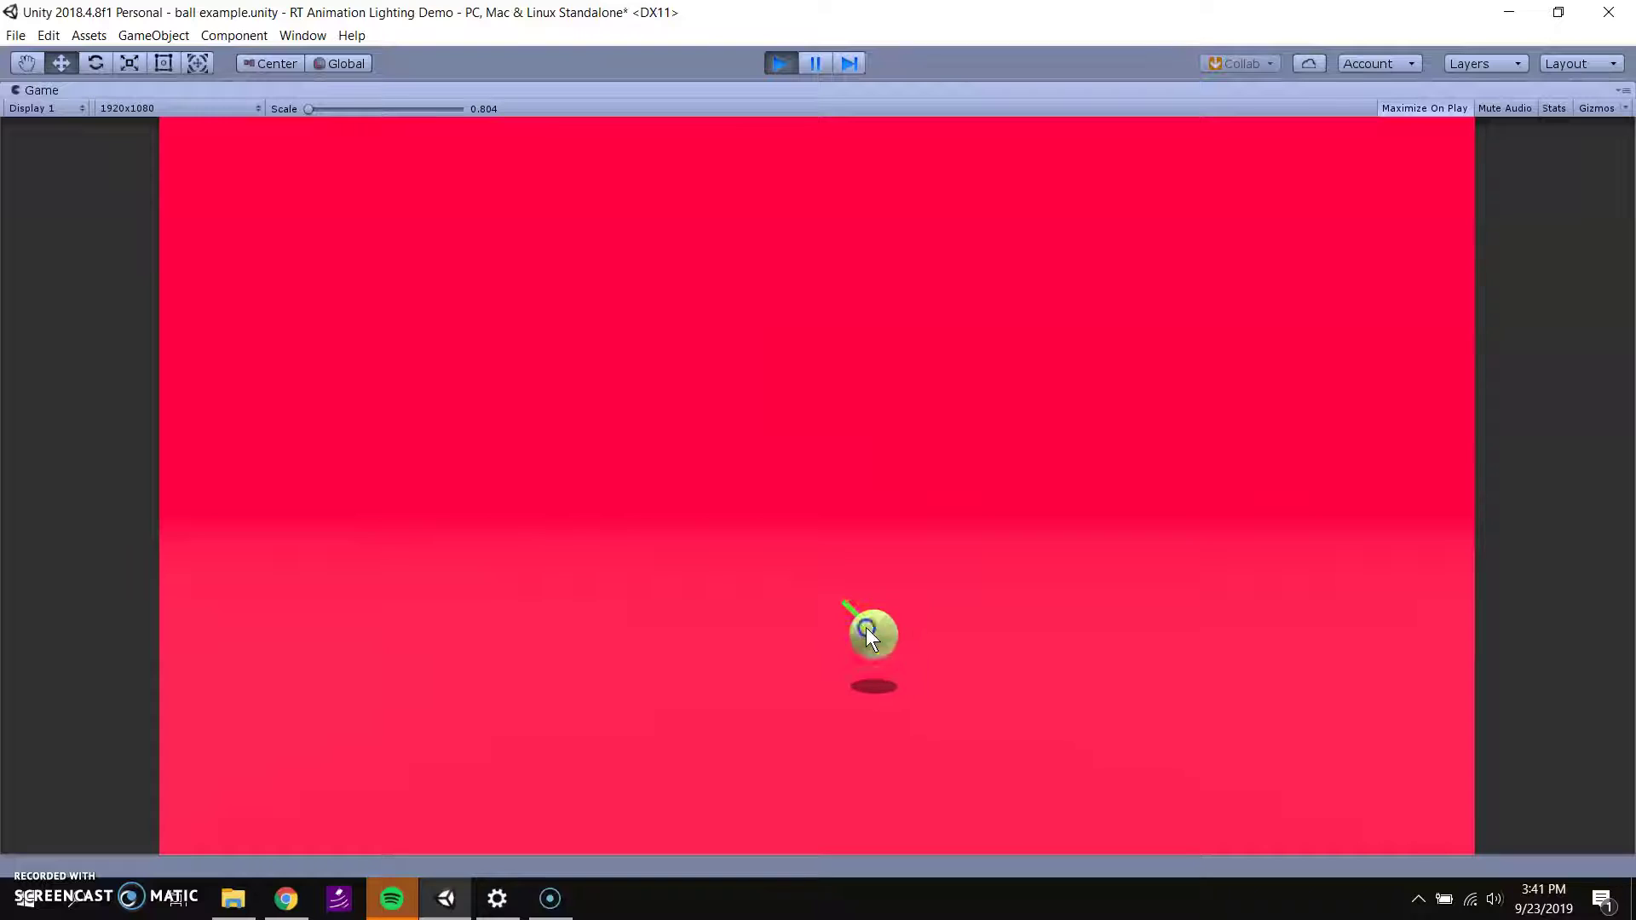
drag(831, 584, 956, 364)
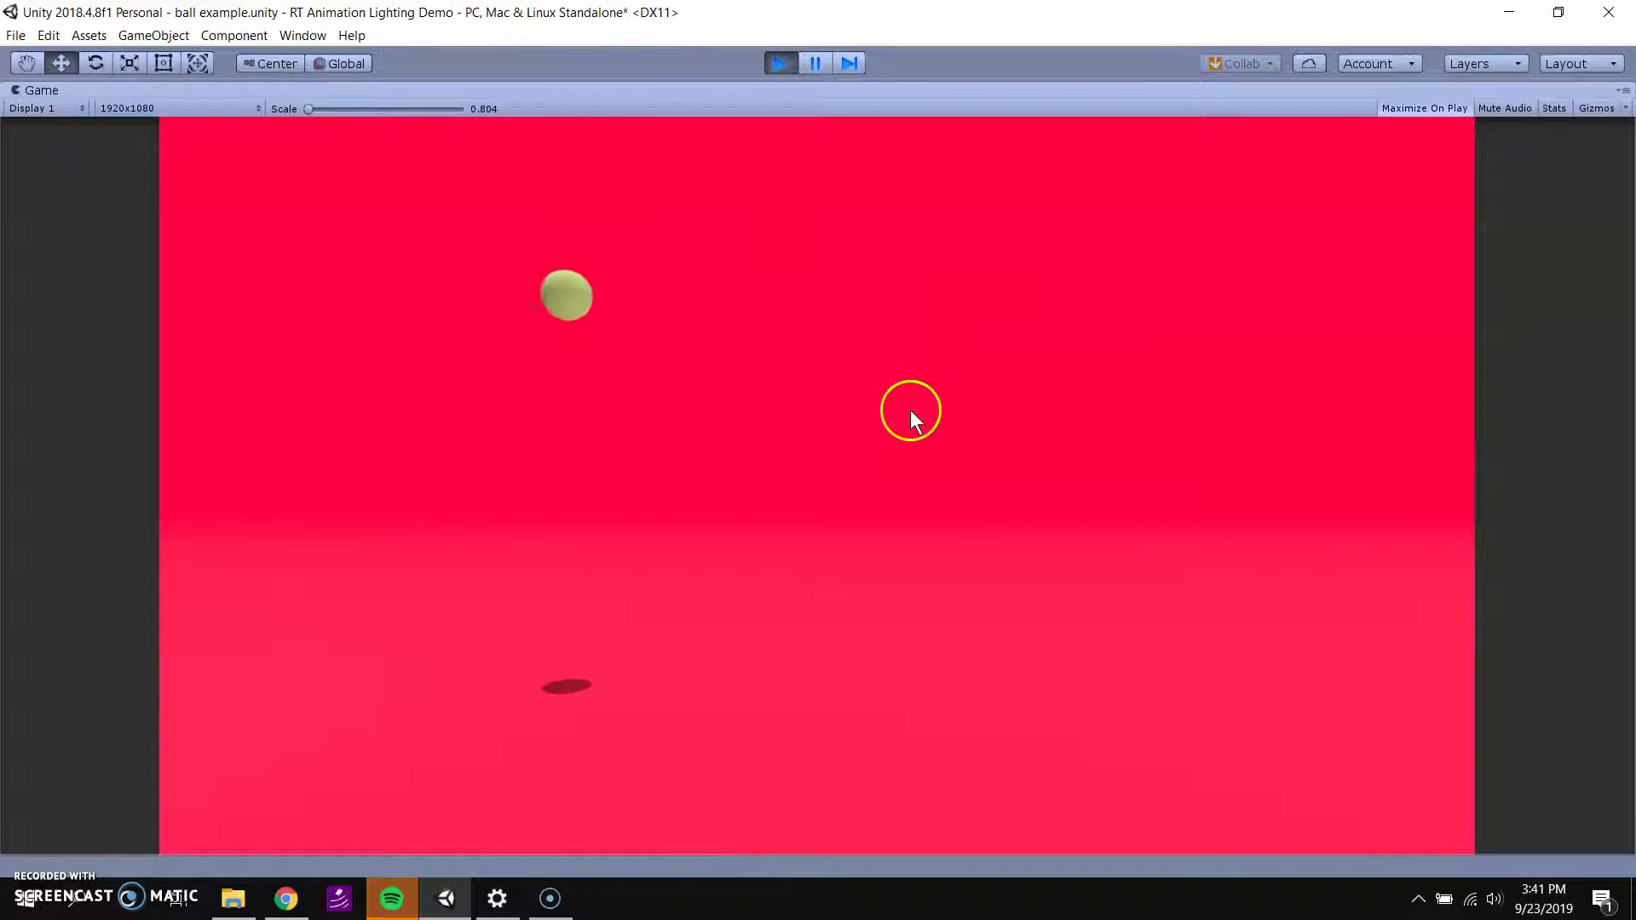
drag(555, 602, 611, 519)
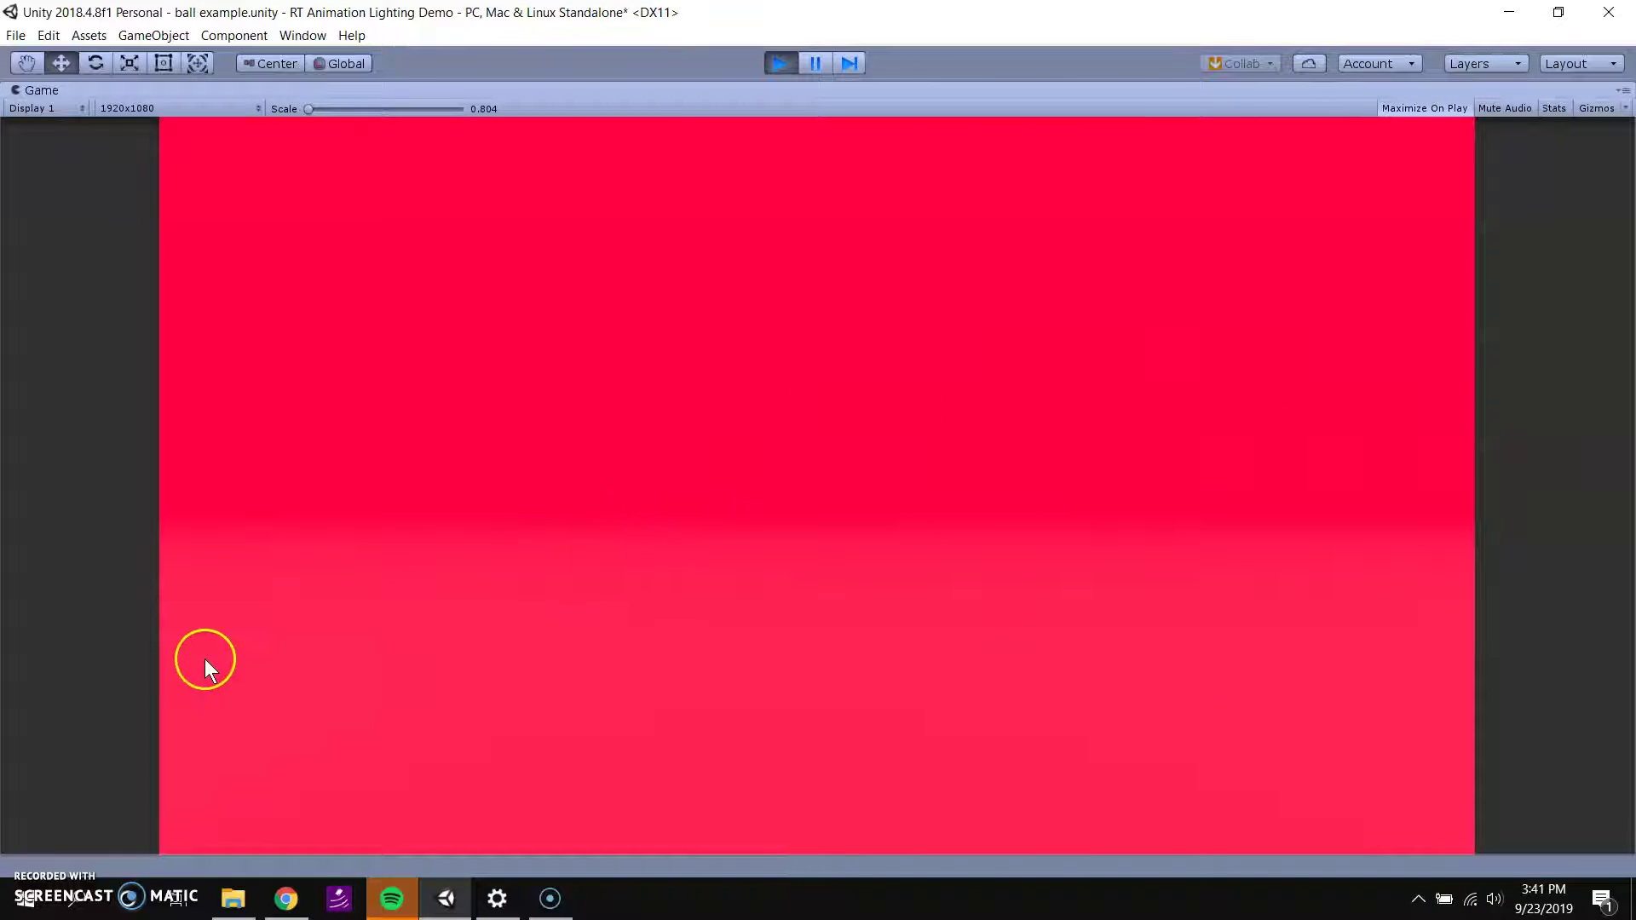
click(774, 73)
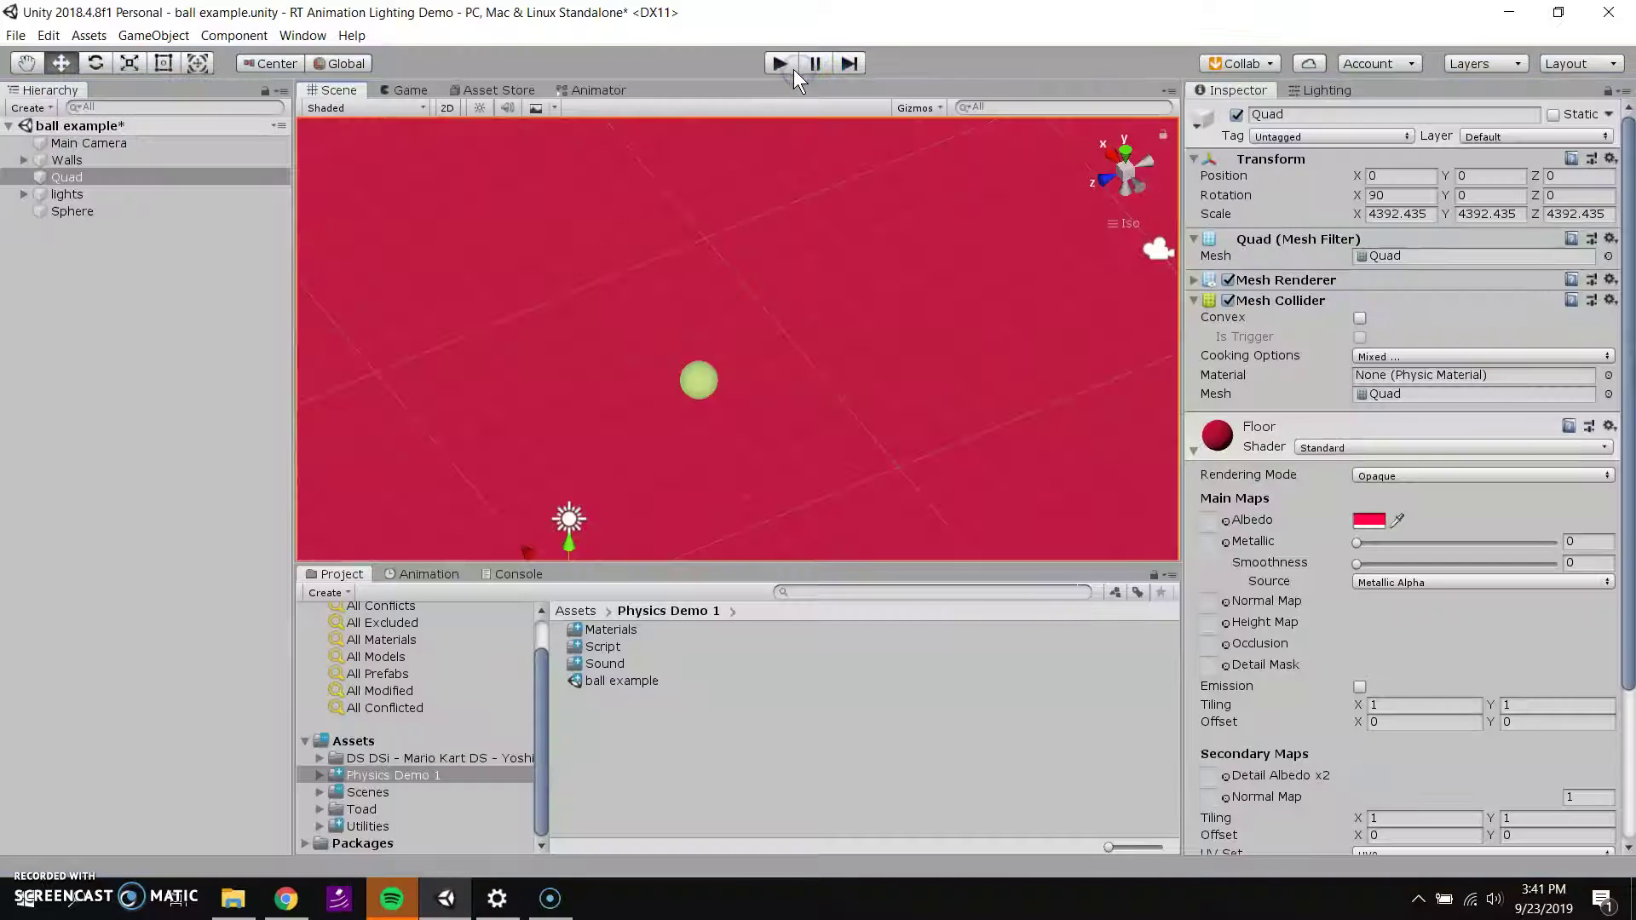
mouse_move(675, 339)
alt+mouse_down()
mouse_move(840, 442)
mouse_move(588, 347)
mouse_move(690, 370)
mouse_move(696, 355)
alt+mouse_up()
Step: Inspect Main Camera's Click And Drag Rigidbodies script and Line Renderer without changing anything
click(150, 145)
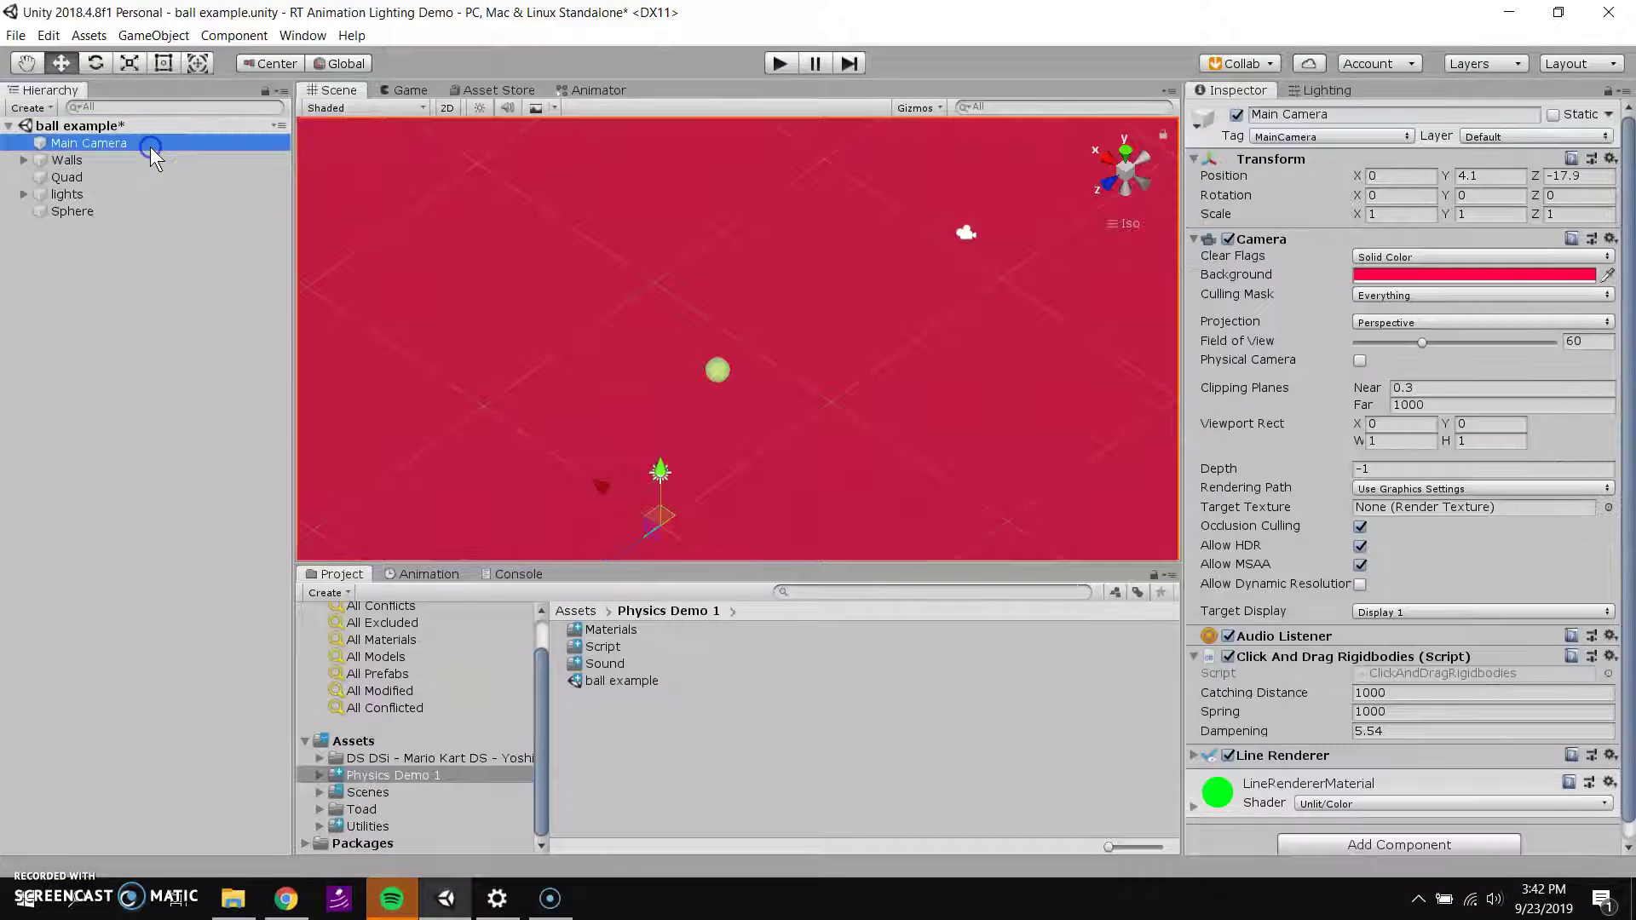
scroll(1310, 599, down, 1)
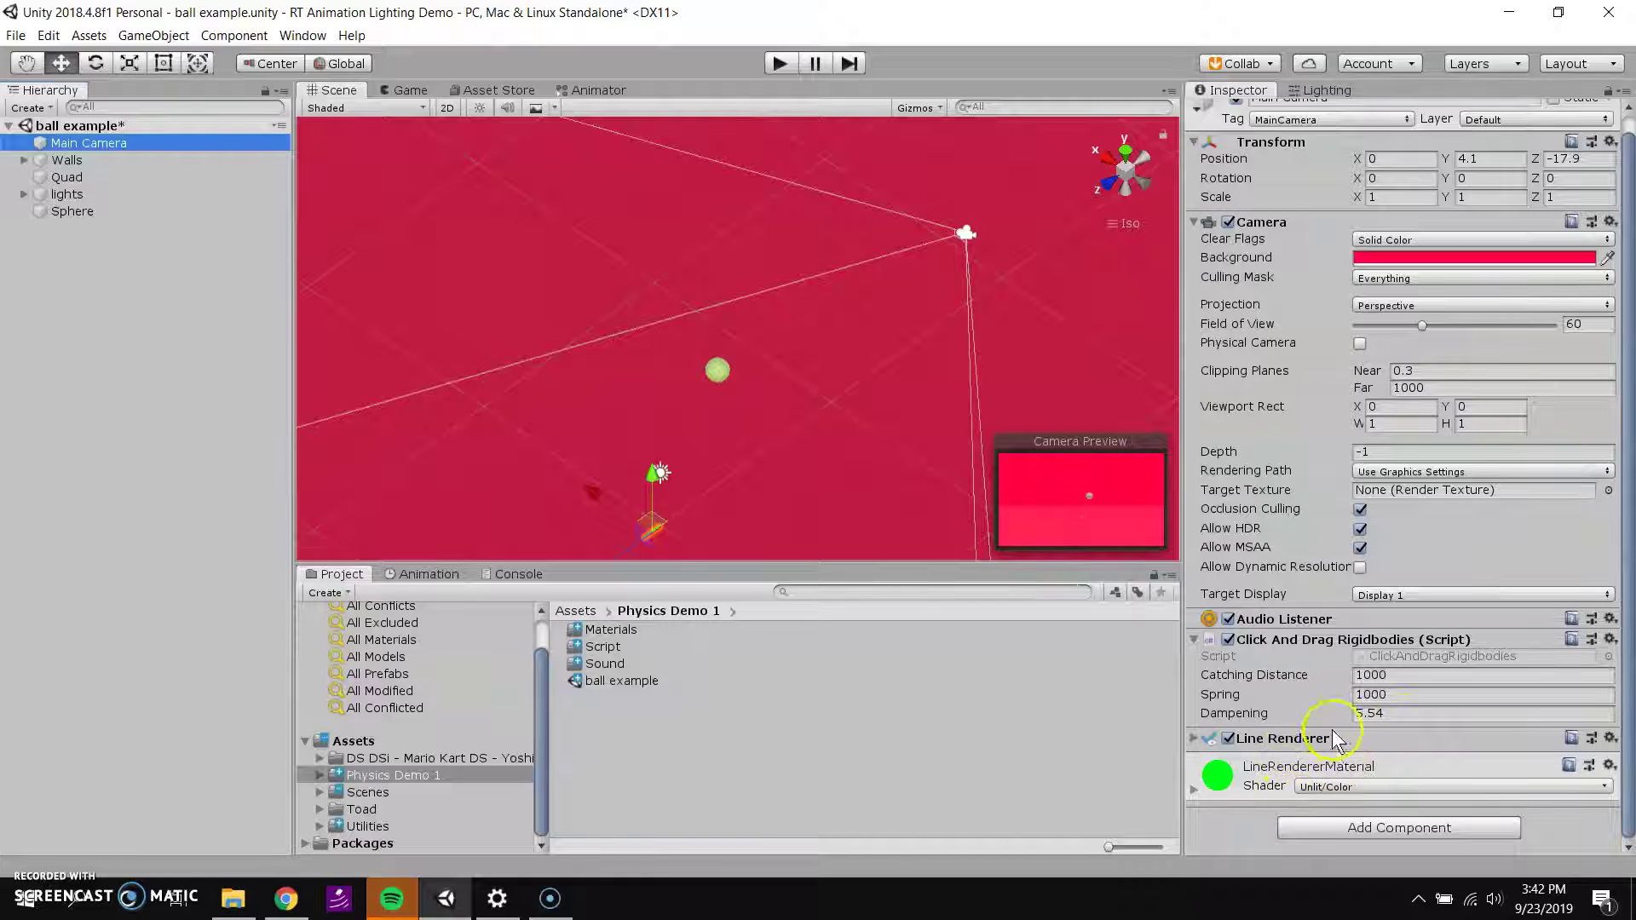
right_click(1268, 739)
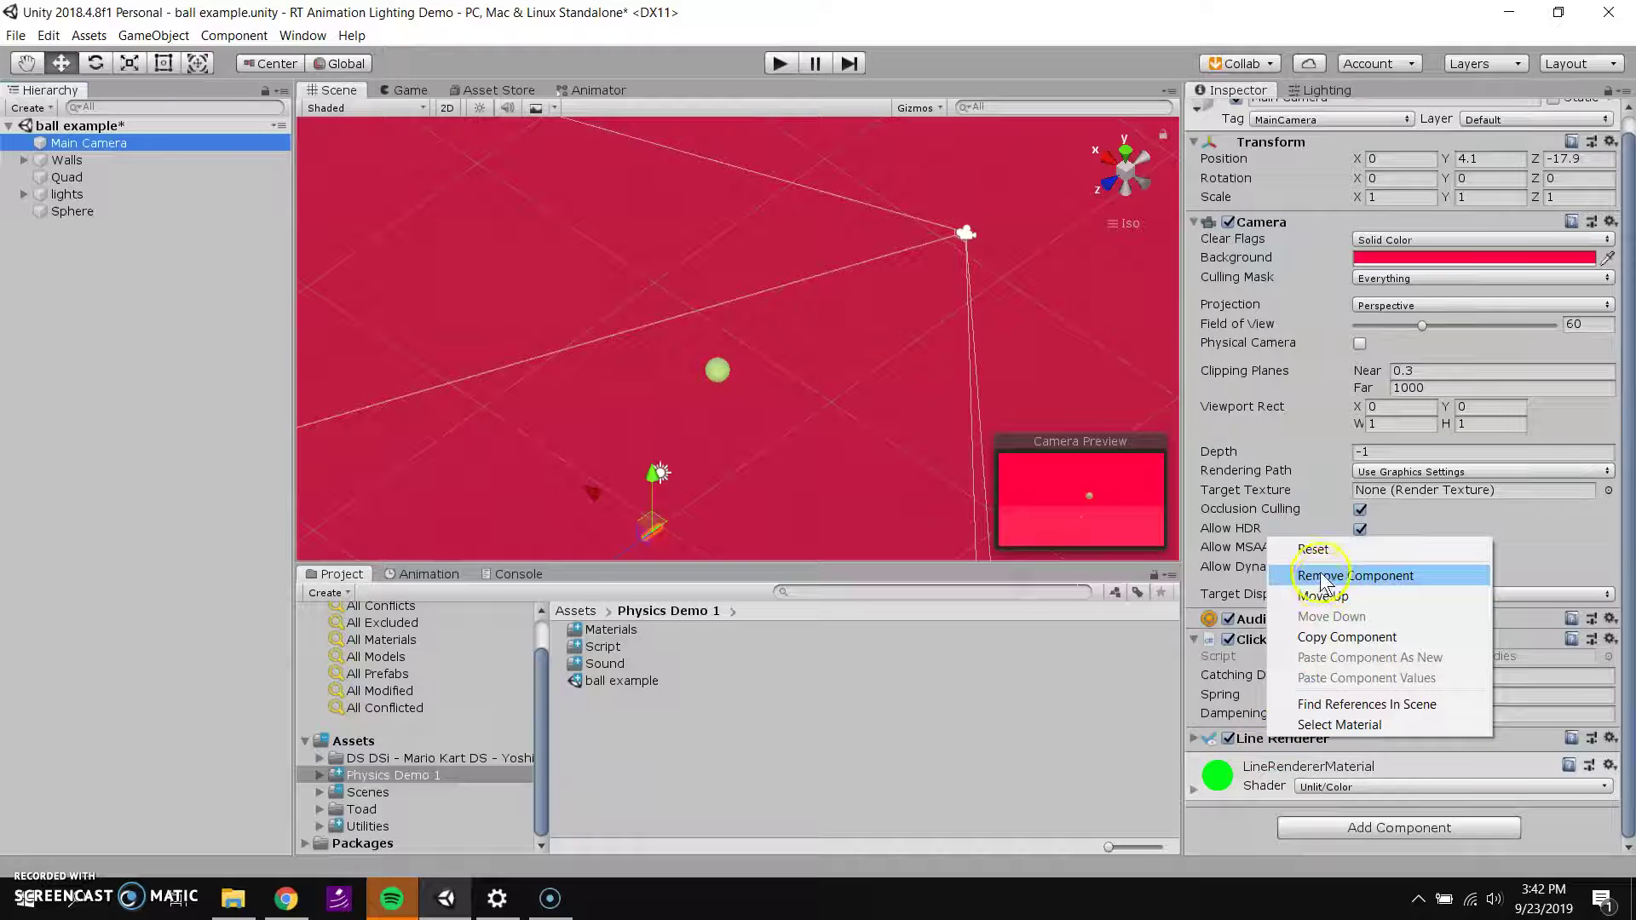
click(1267, 778)
click(1300, 689)
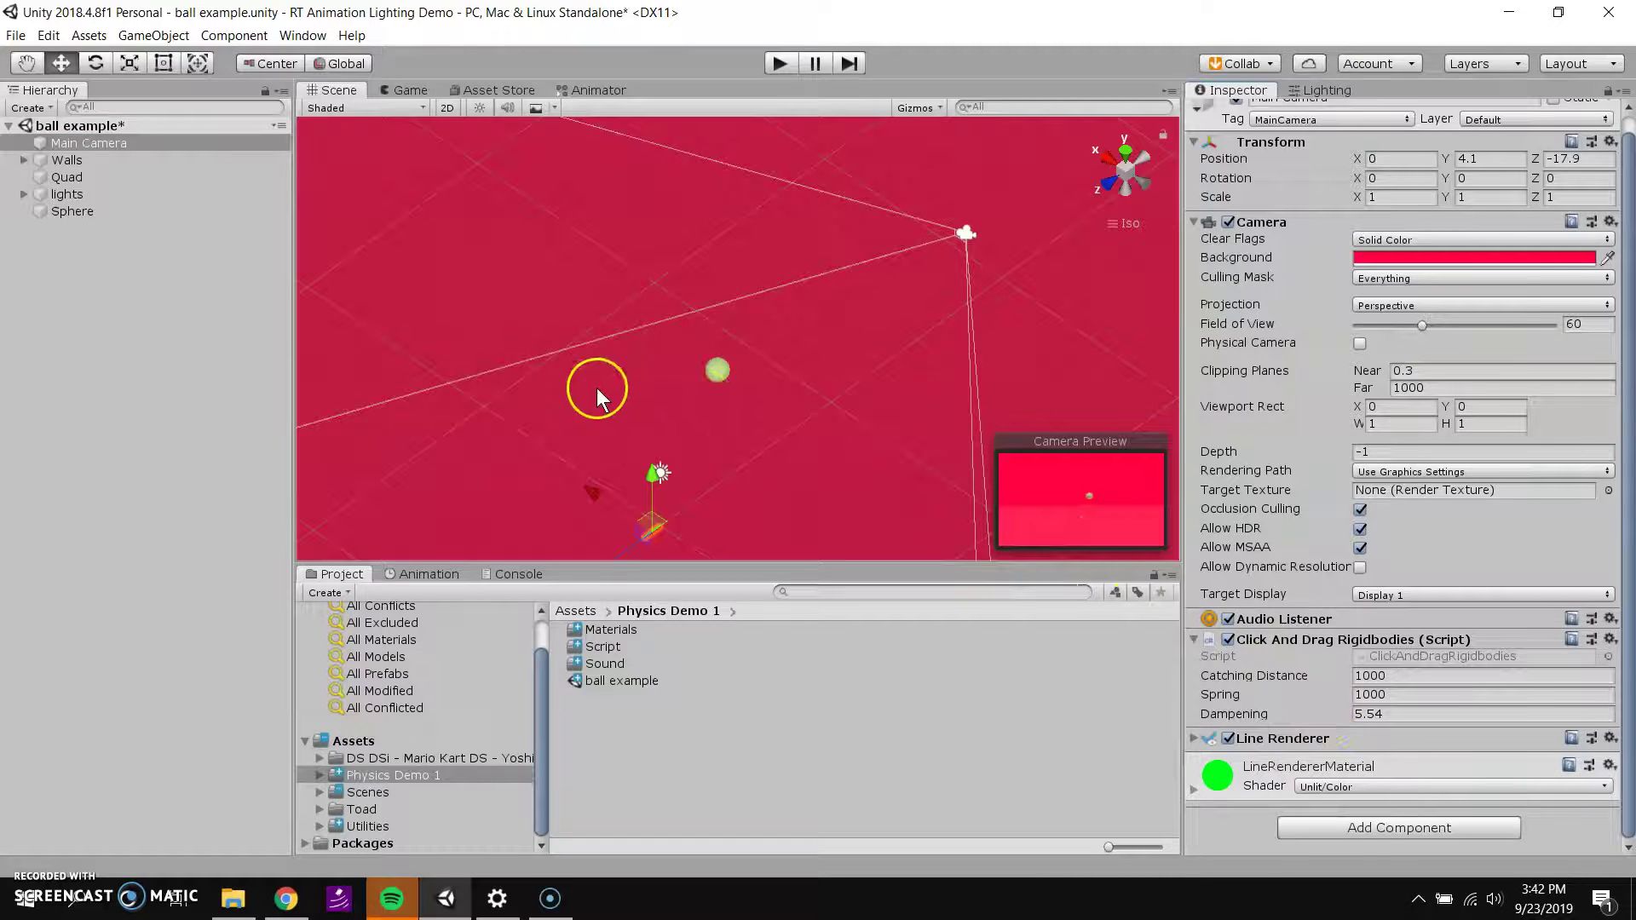
Step: Frame the Walls, inspect each wall Cube, and toggle Cube (1)'s Mesh Renderer on and back off
double_click(79, 161)
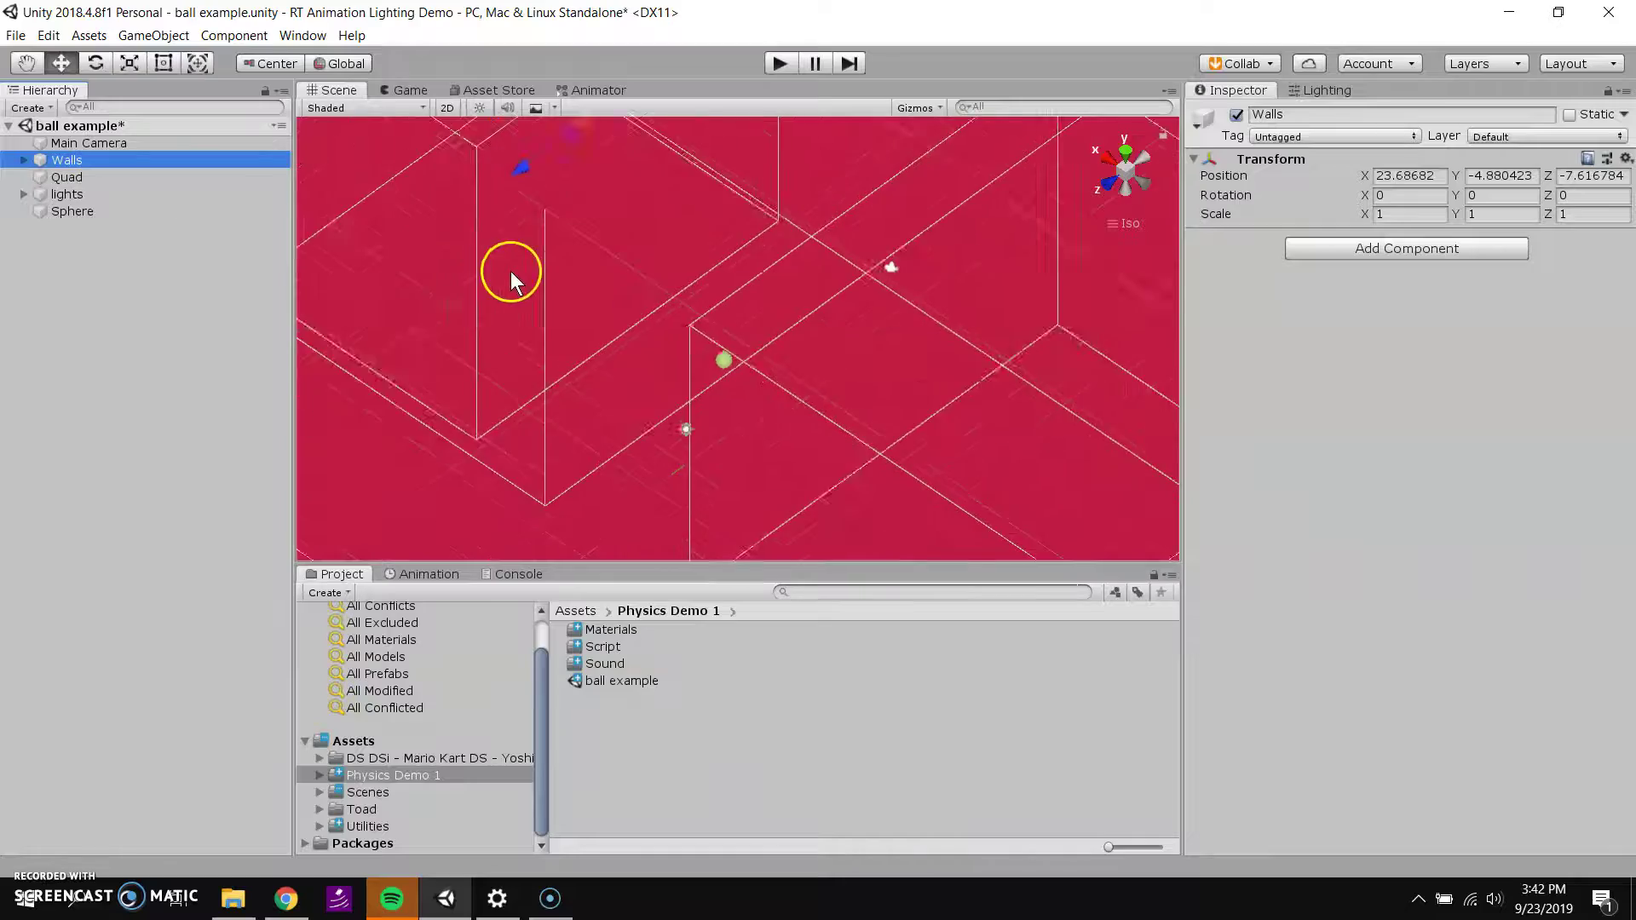
alt+drag(508, 269, 1529, 273)
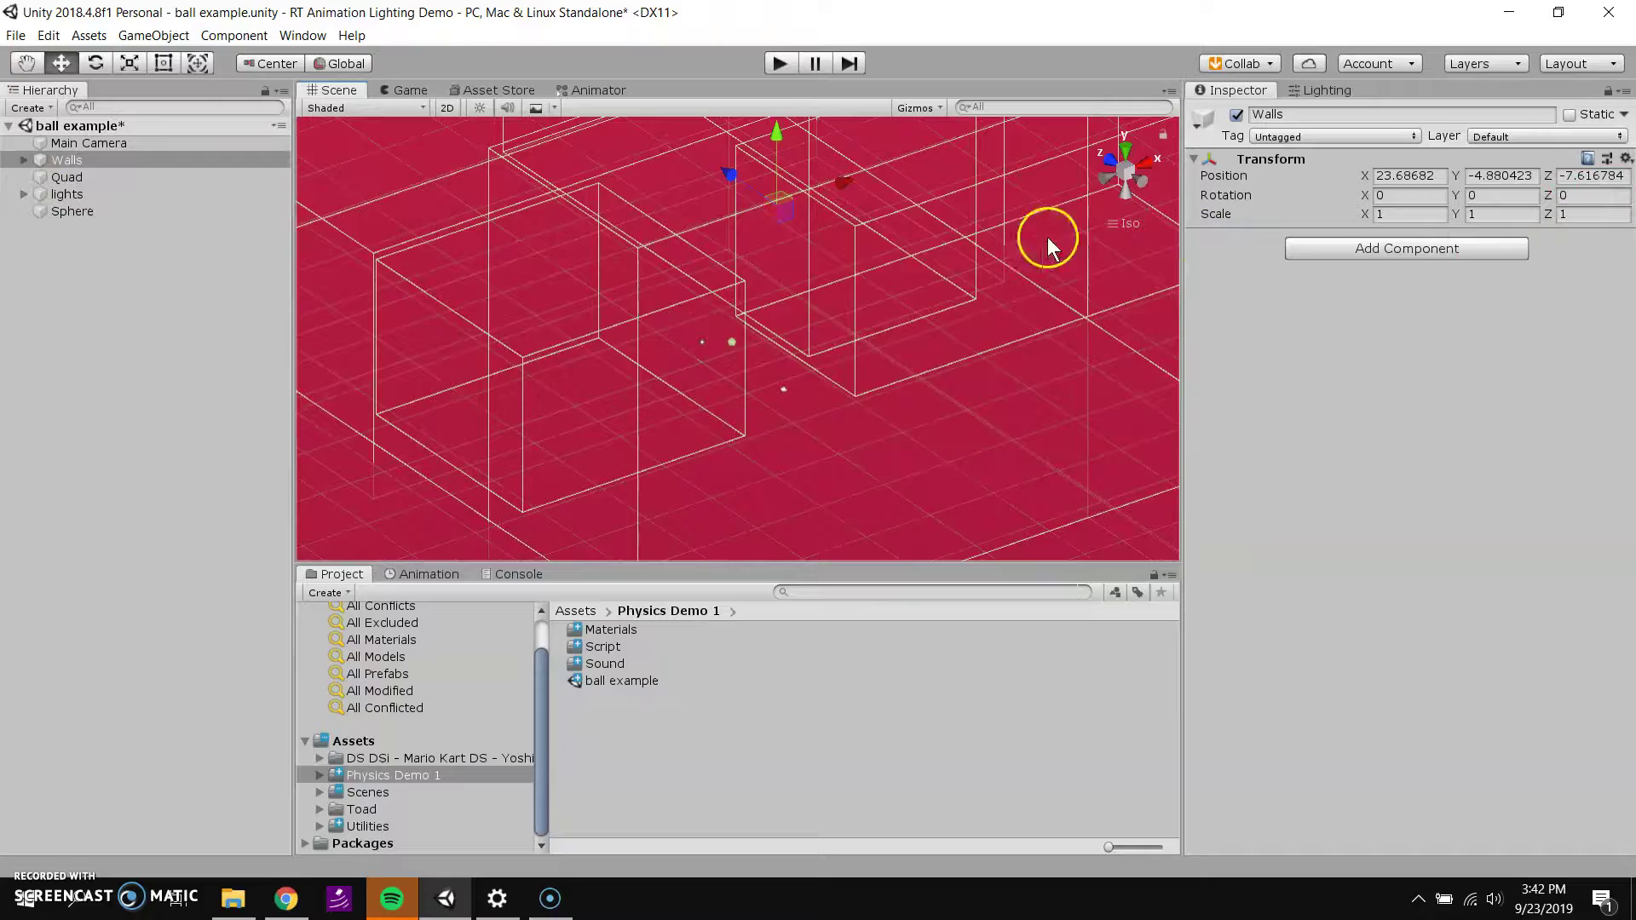
alt+drag(958, 233, 412, 208)
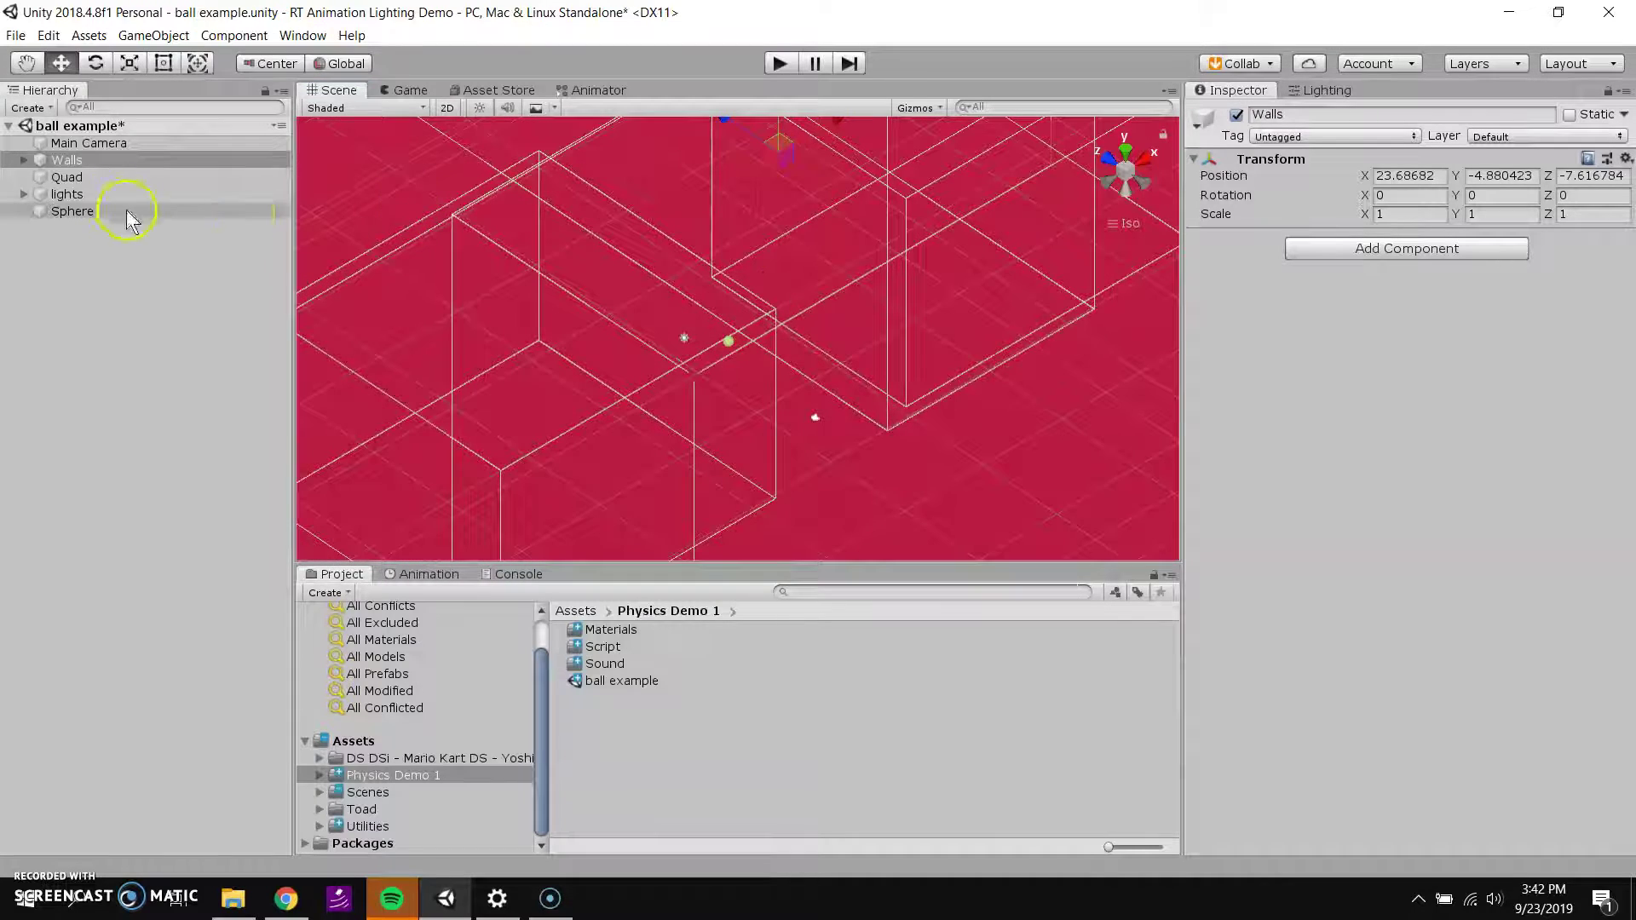
click(38, 159)
click(24, 159)
click(85, 194)
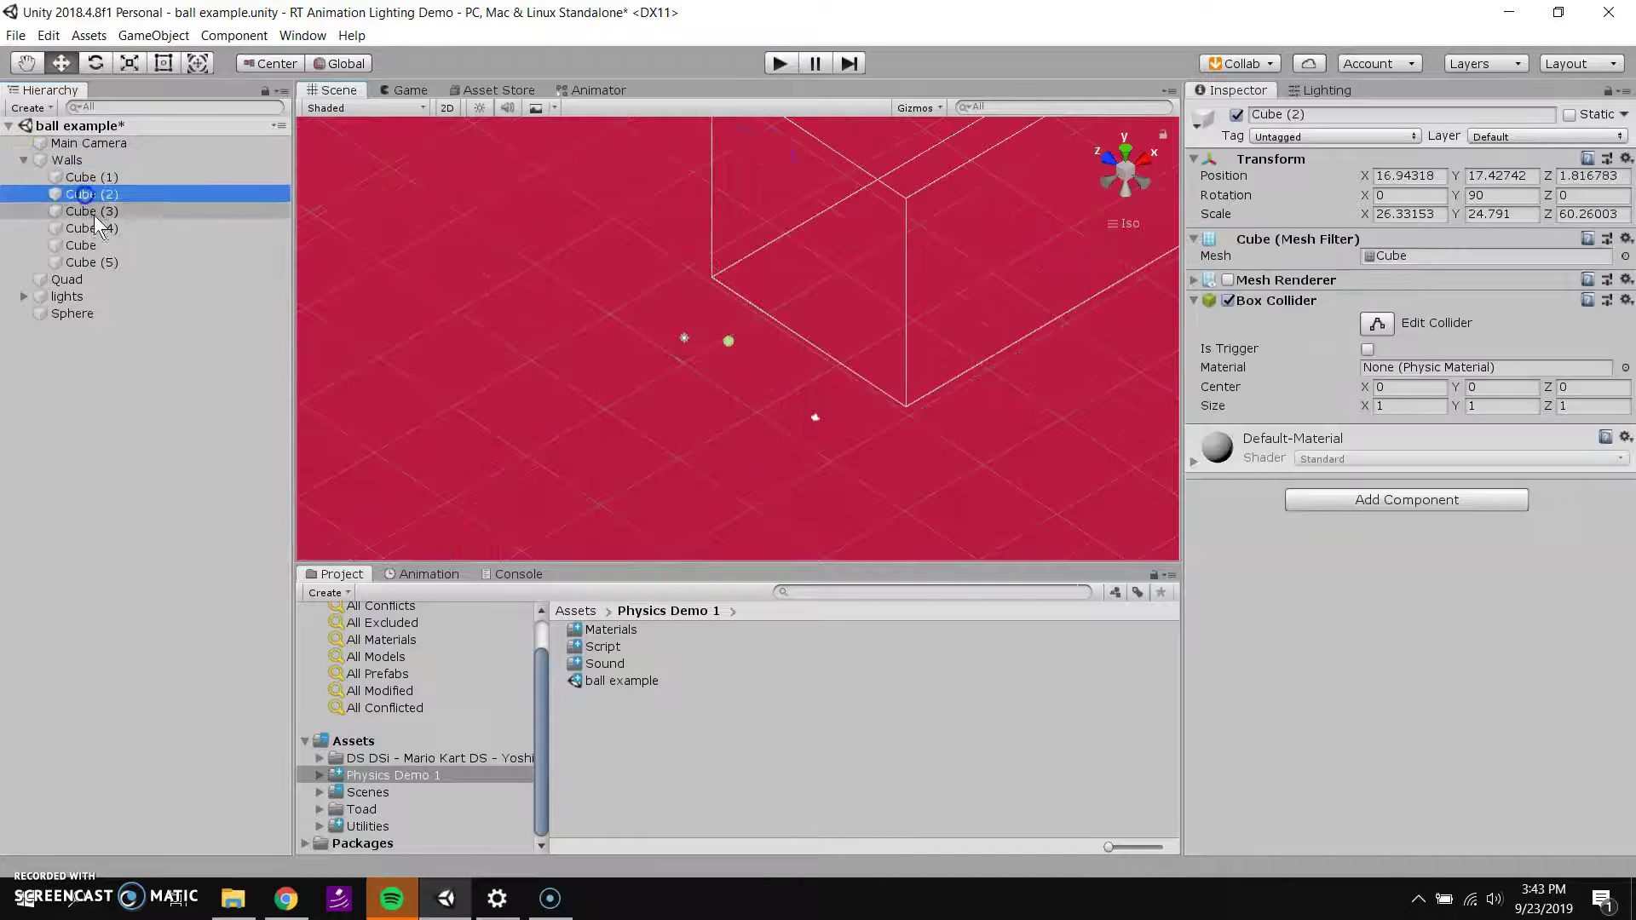
click(97, 242)
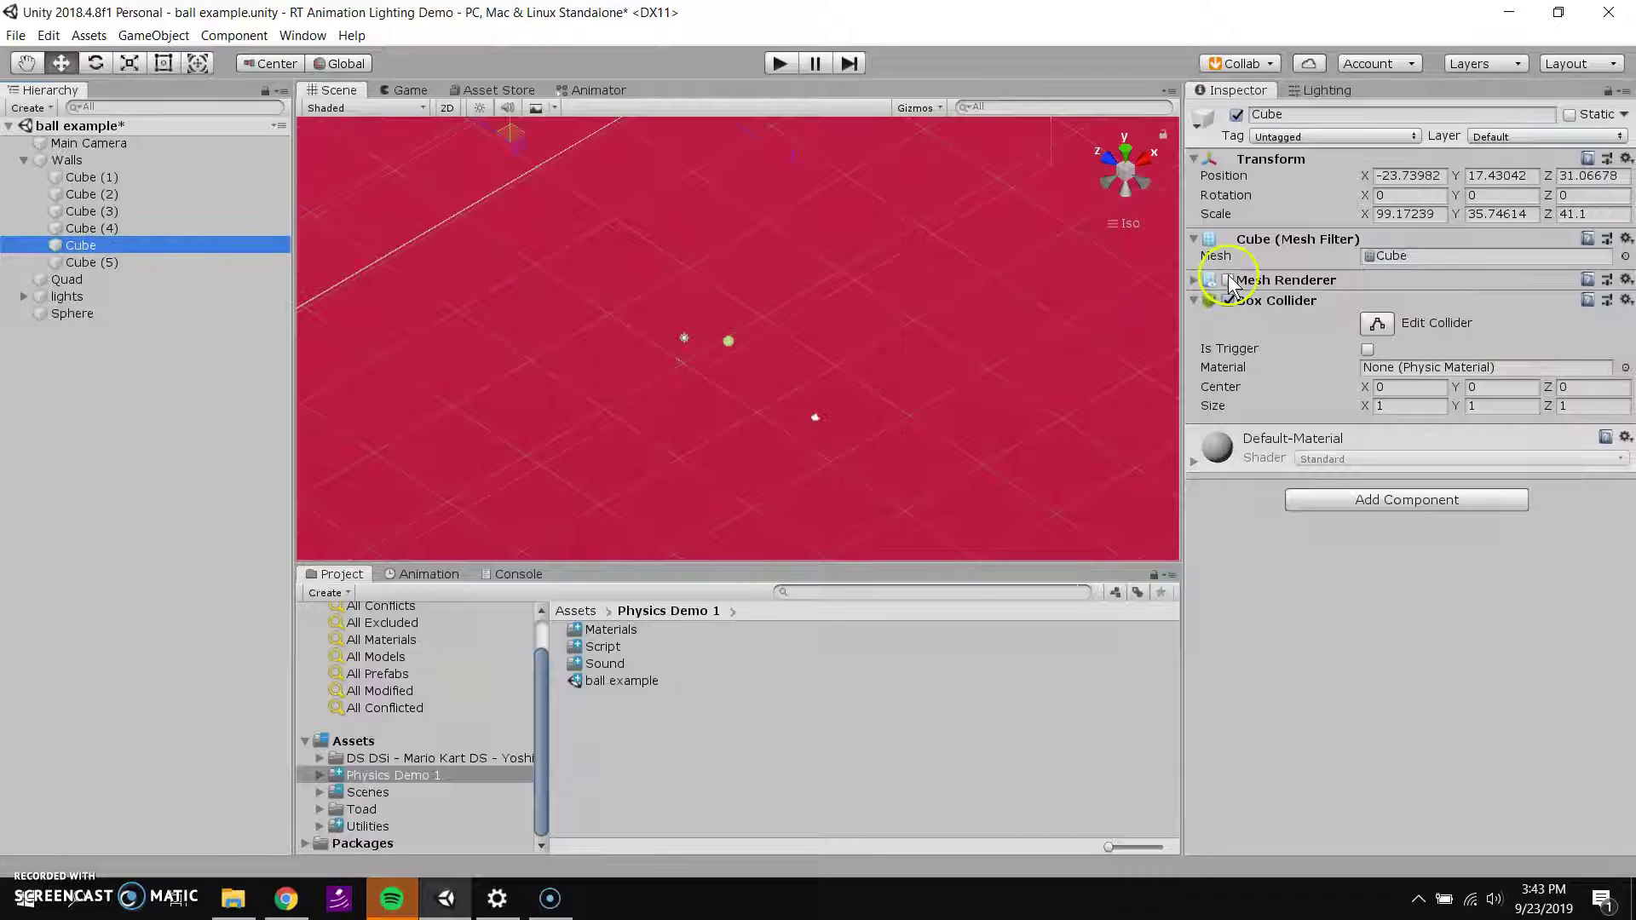
click(201, 176)
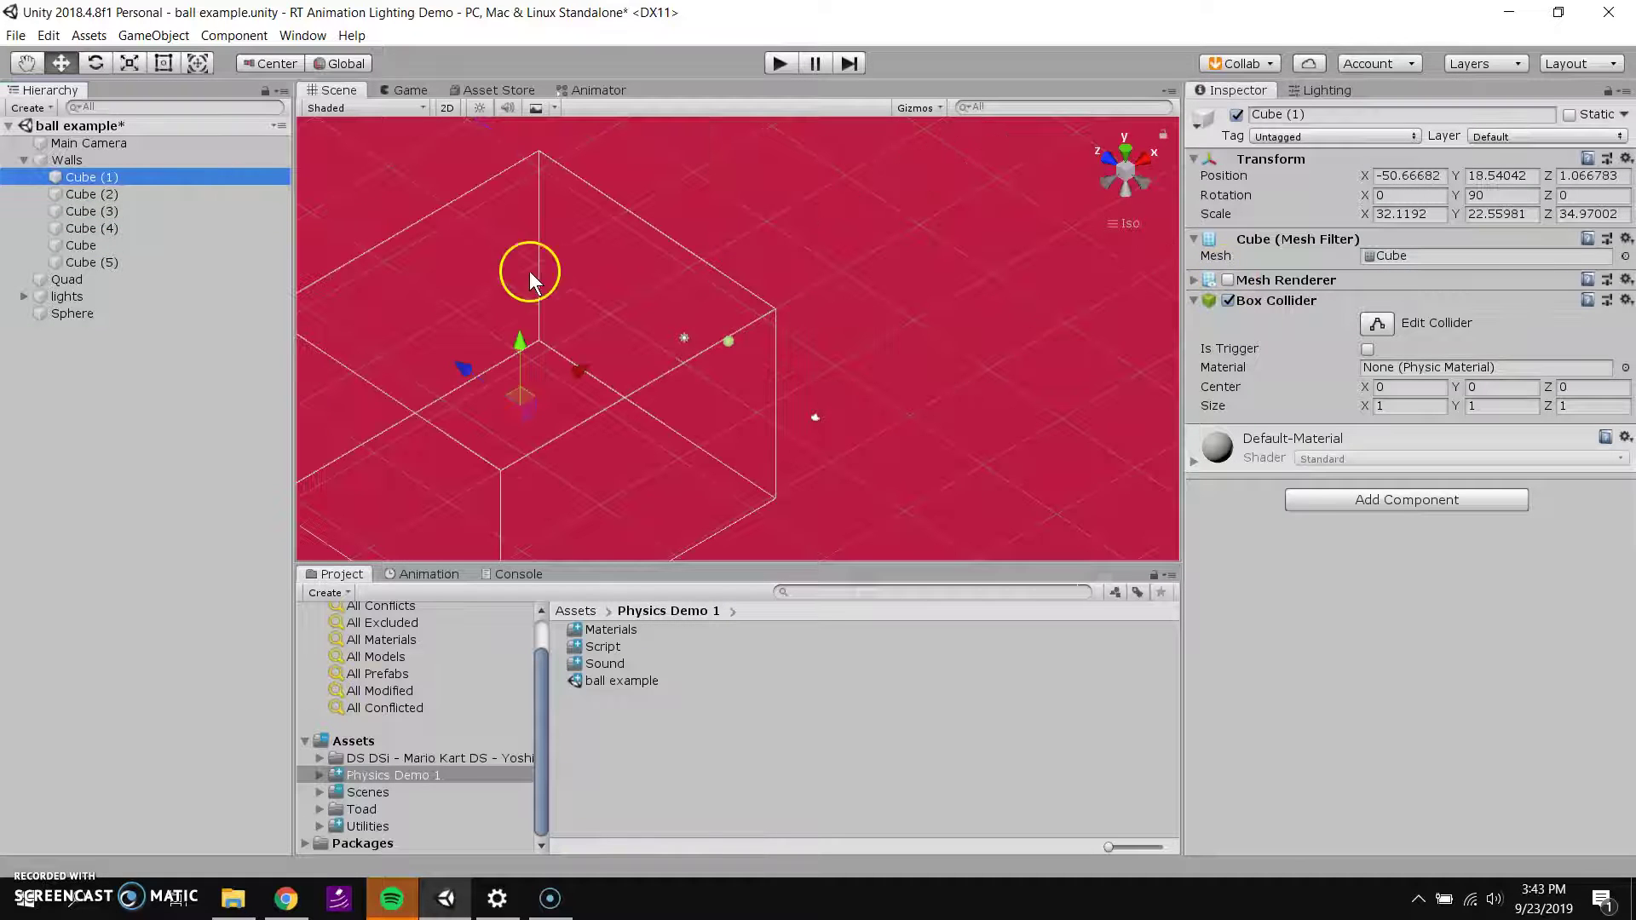
click(1228, 280)
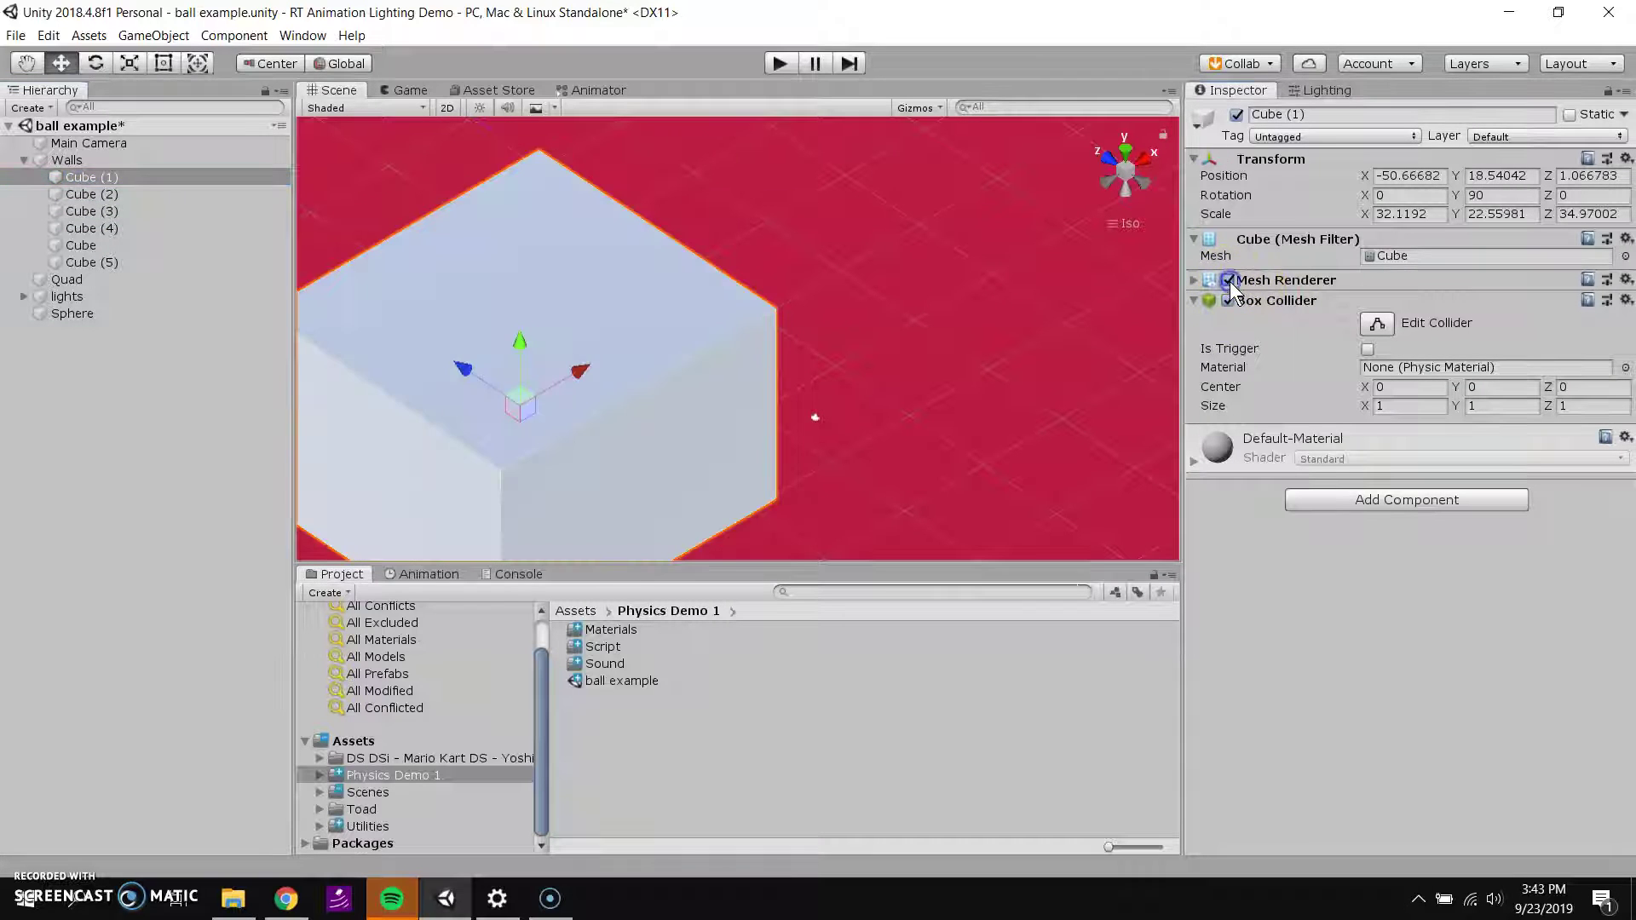
click(1227, 280)
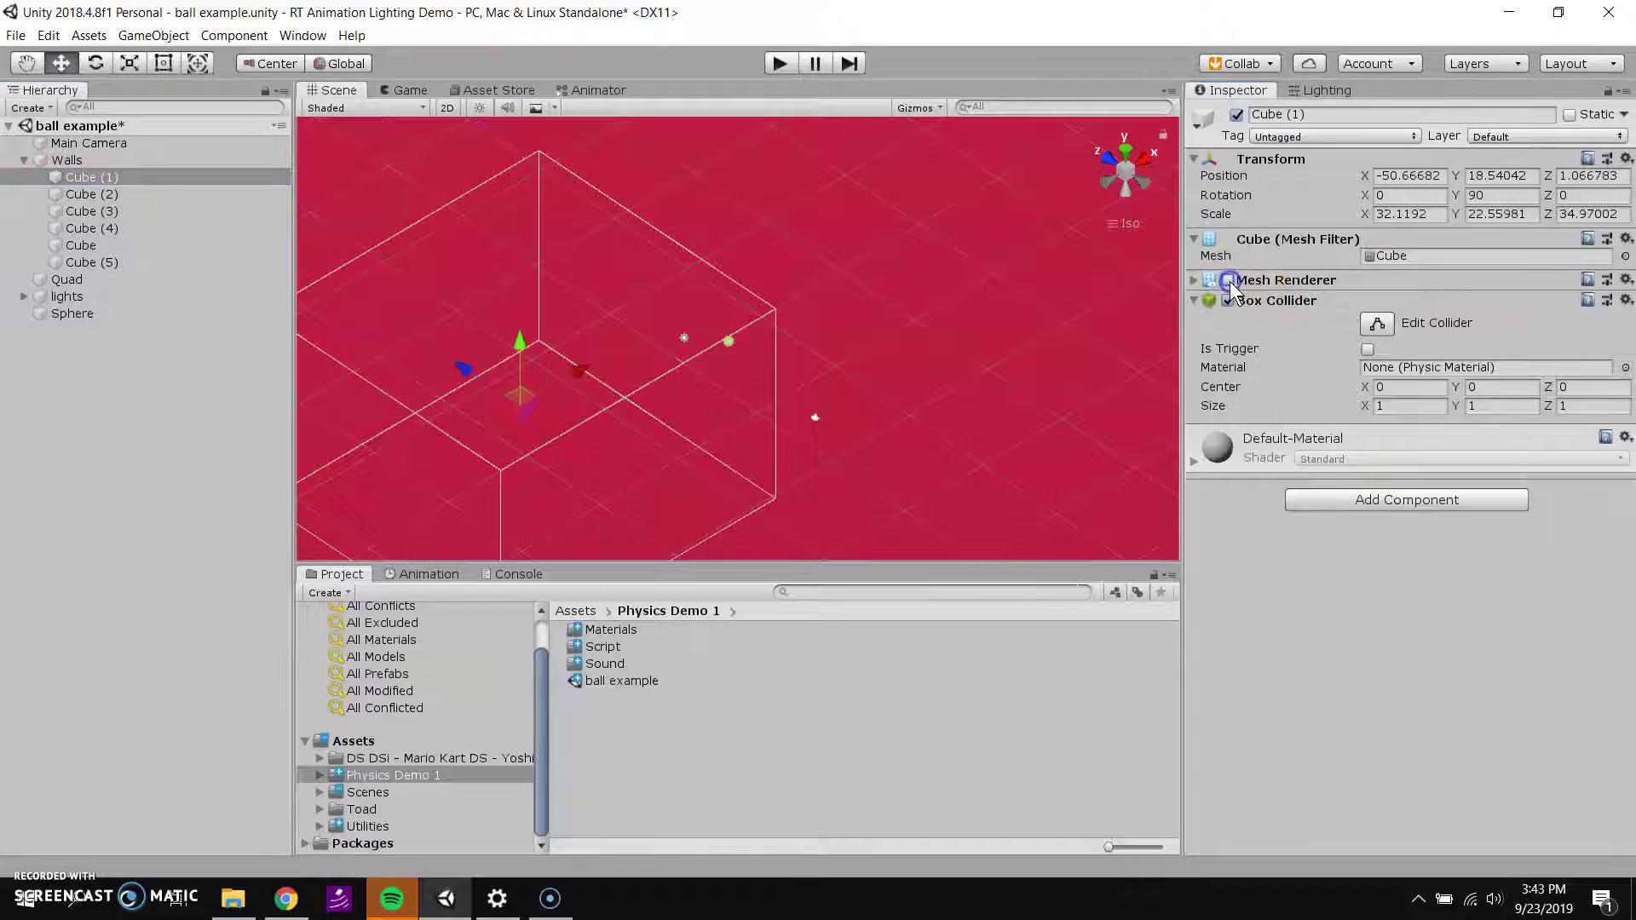
Step: Collapse the Walls group and select the floor Quad, orbiting around it
click(34, 159)
click(24, 159)
click(72, 176)
alt+drag(454, 273, 850, 306)
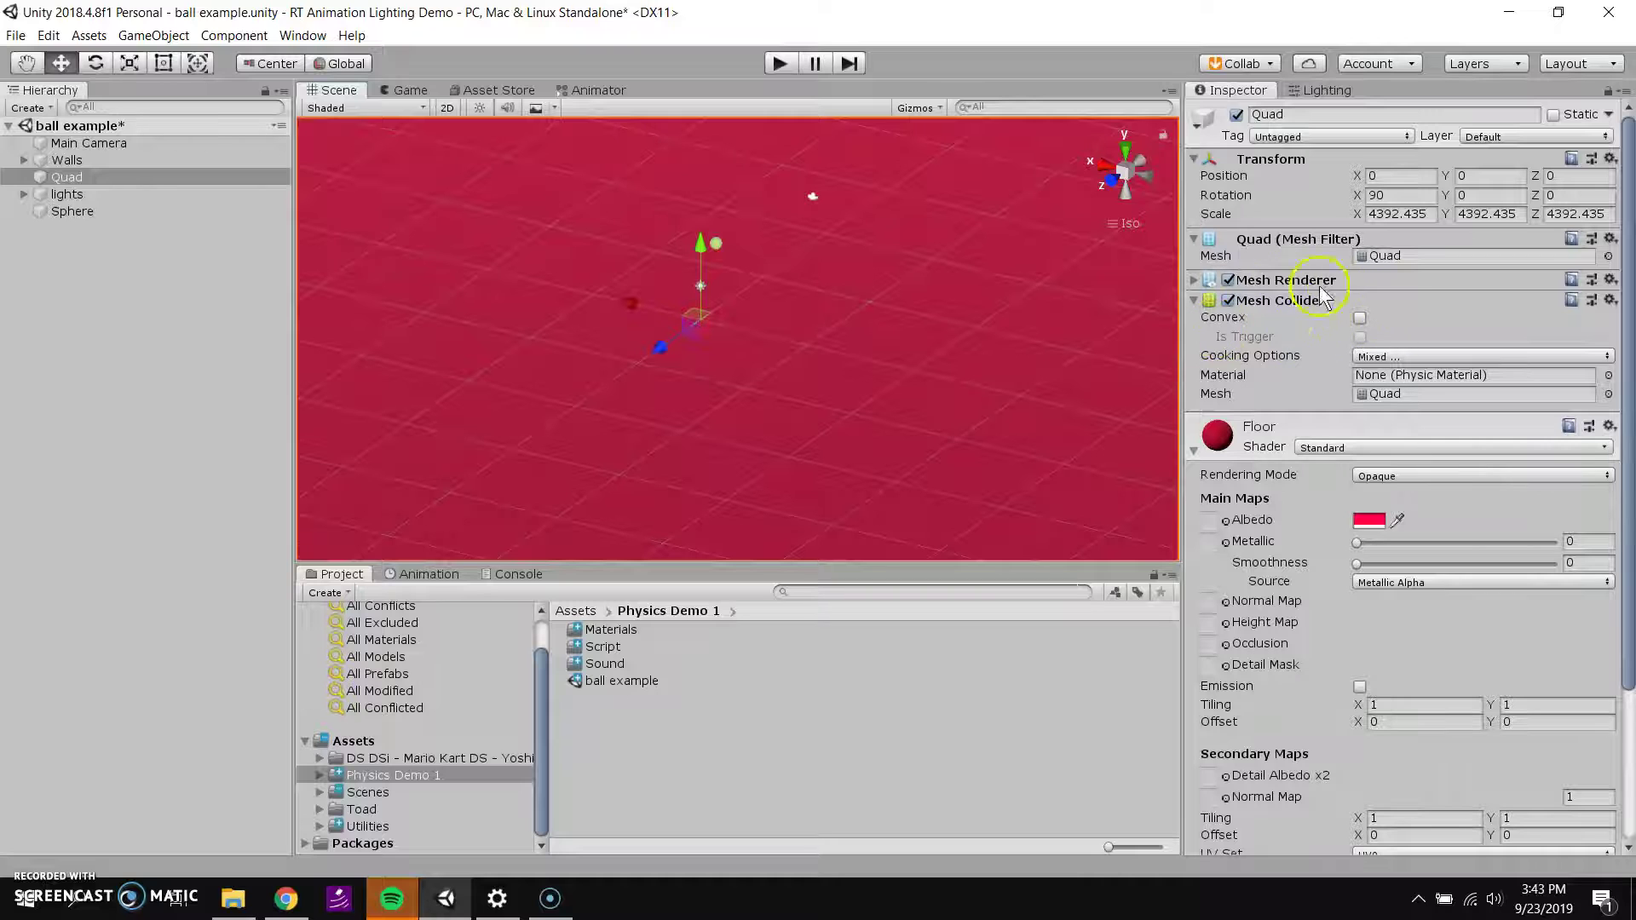
alt+drag(817, 354, 612, 417)
Step: Select lights, then frame the Sphere to view its Rigidbody (drag 0.79, angular drag 0.24)
click(90, 196)
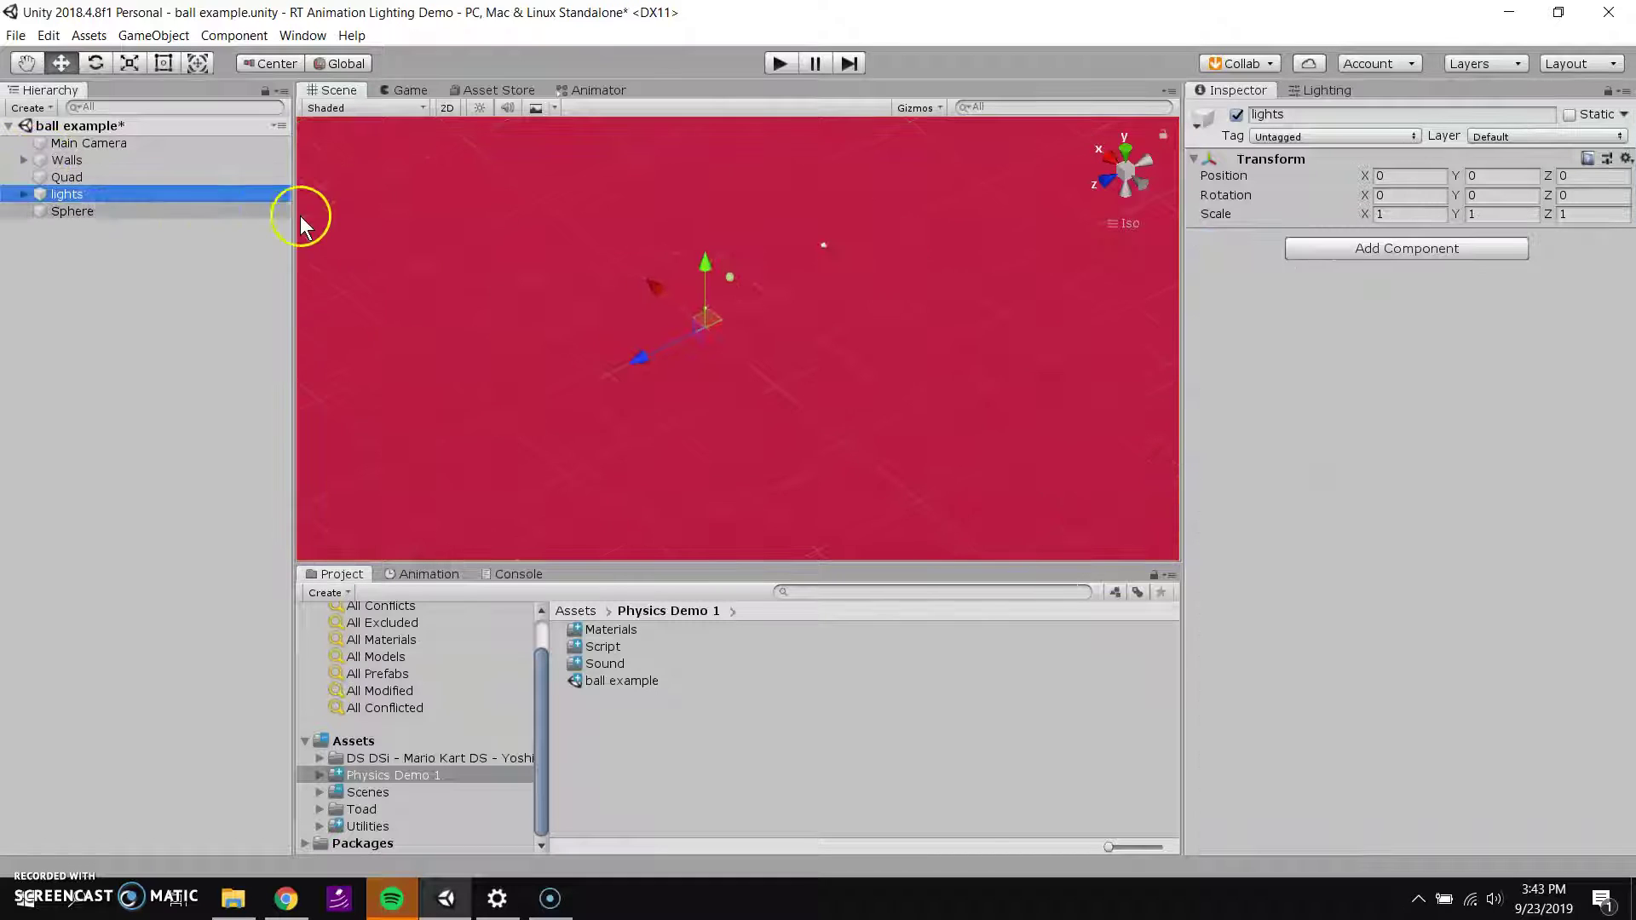
double_click(68, 211)
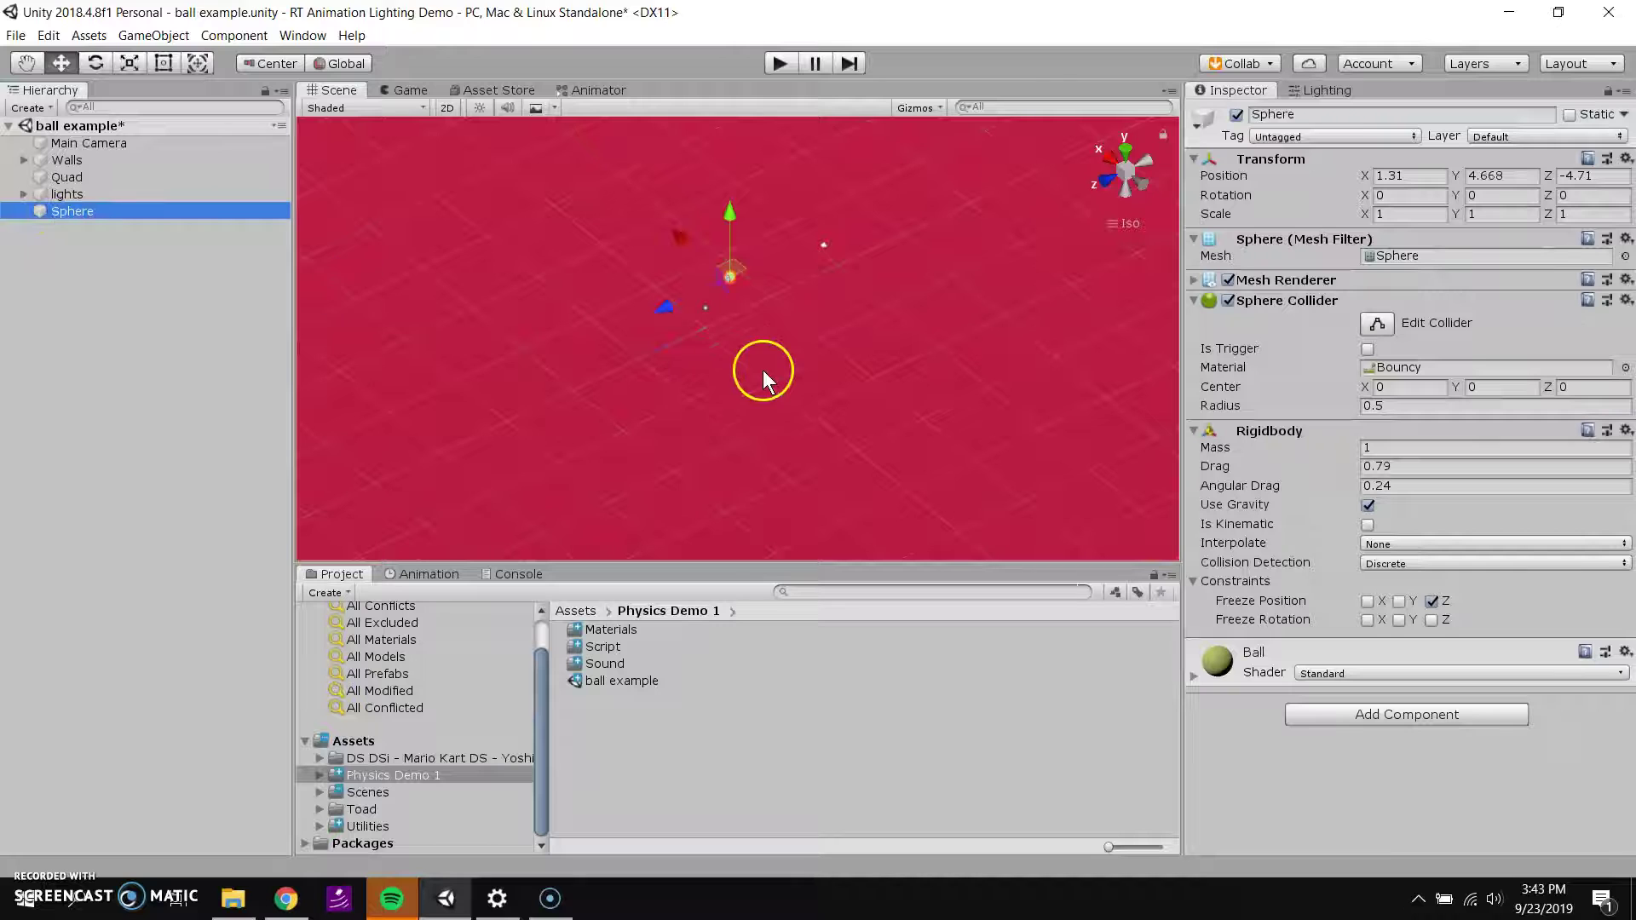
middle_drag(738, 279, 702, 380)
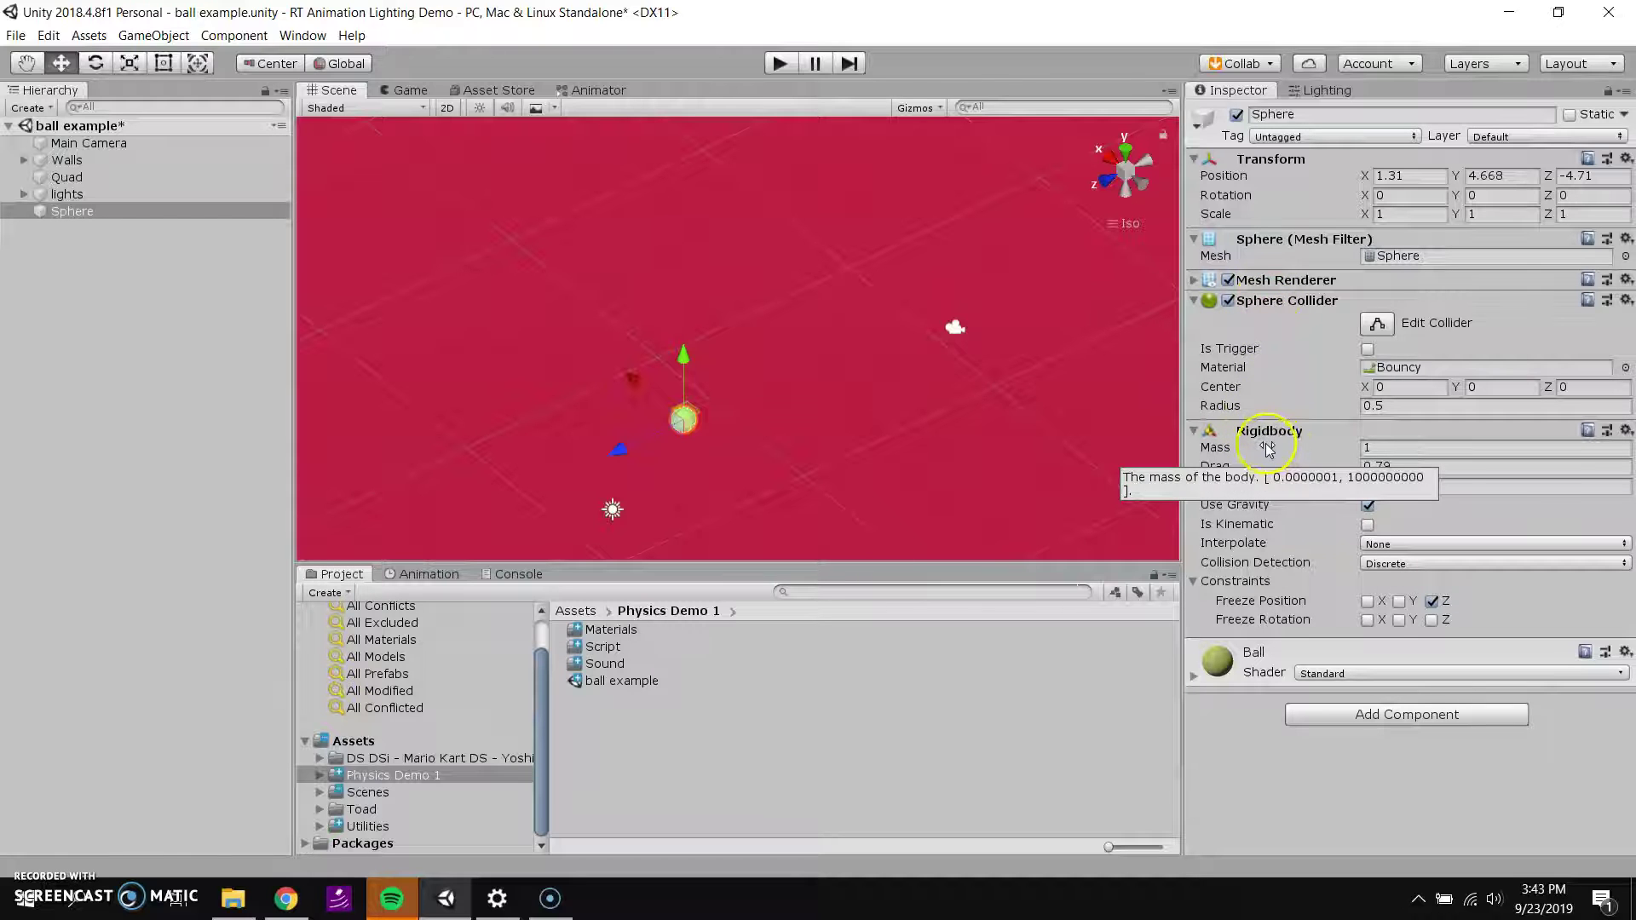
alt+drag(671, 386, 777, 411)
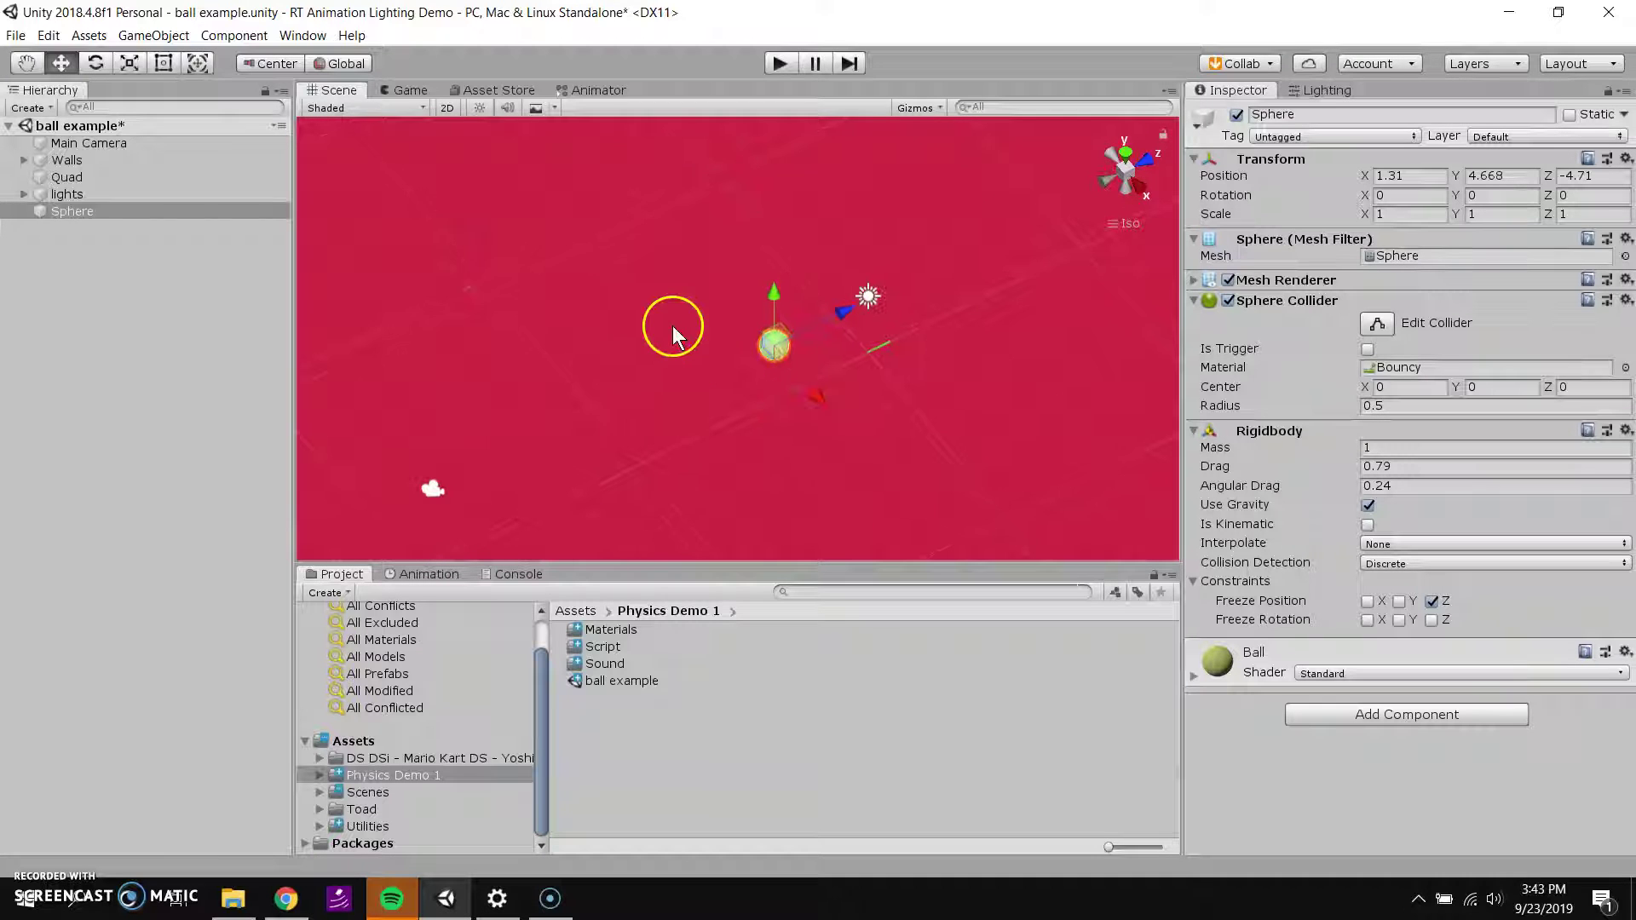
Step: Add a new 3D Cube to the scene
click(139, 36)
mouse_move(198, 99)
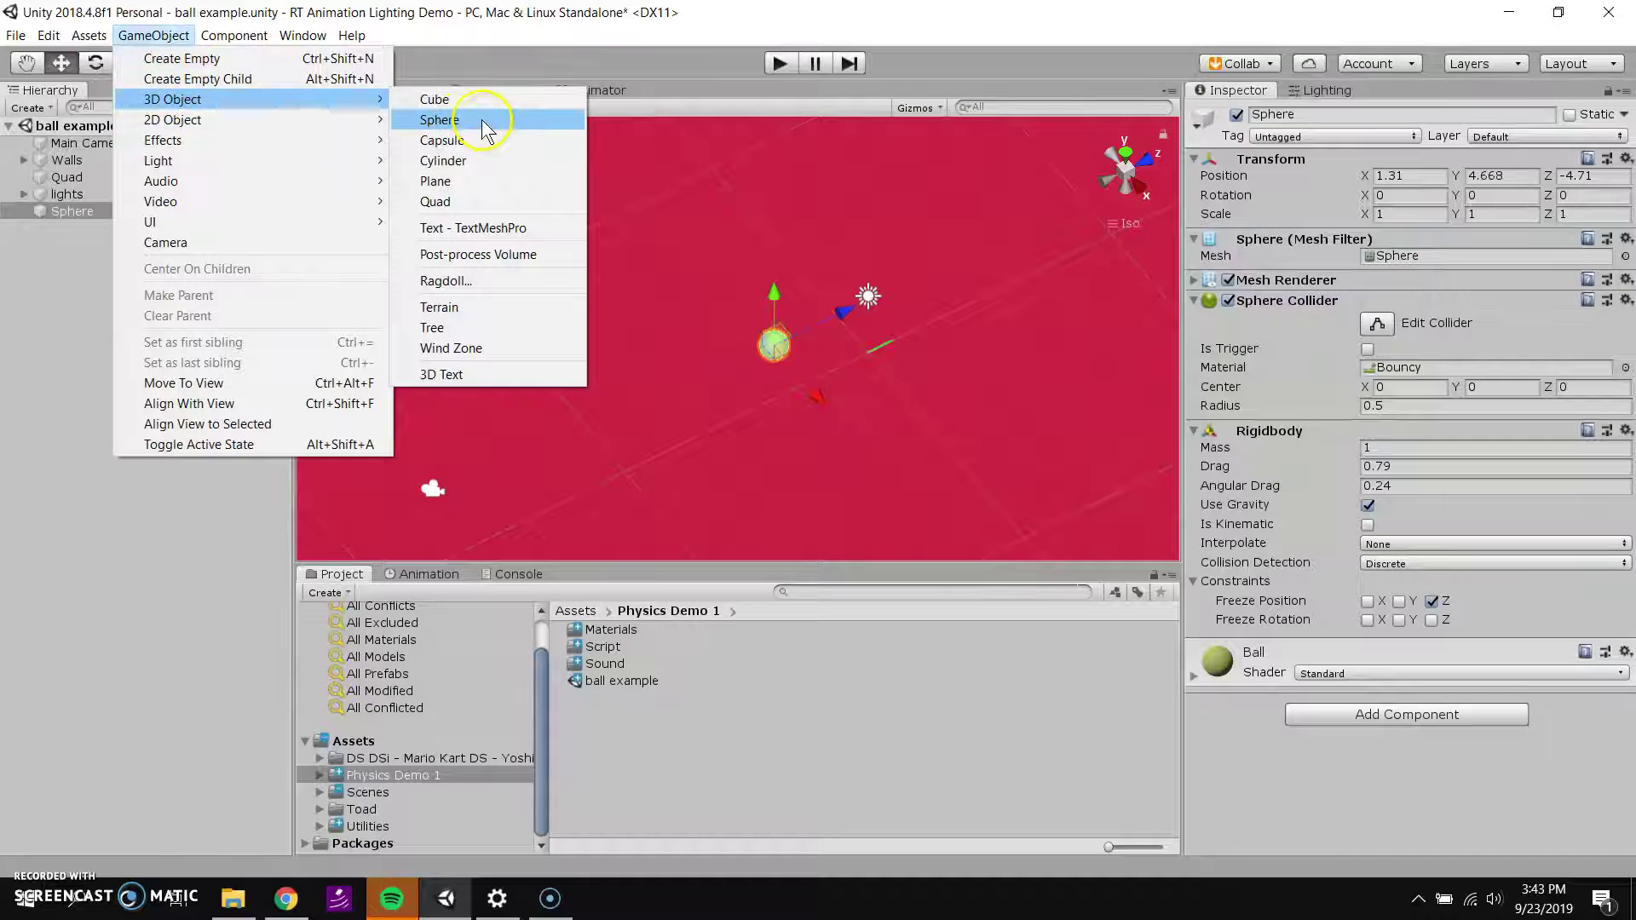
click(448, 100)
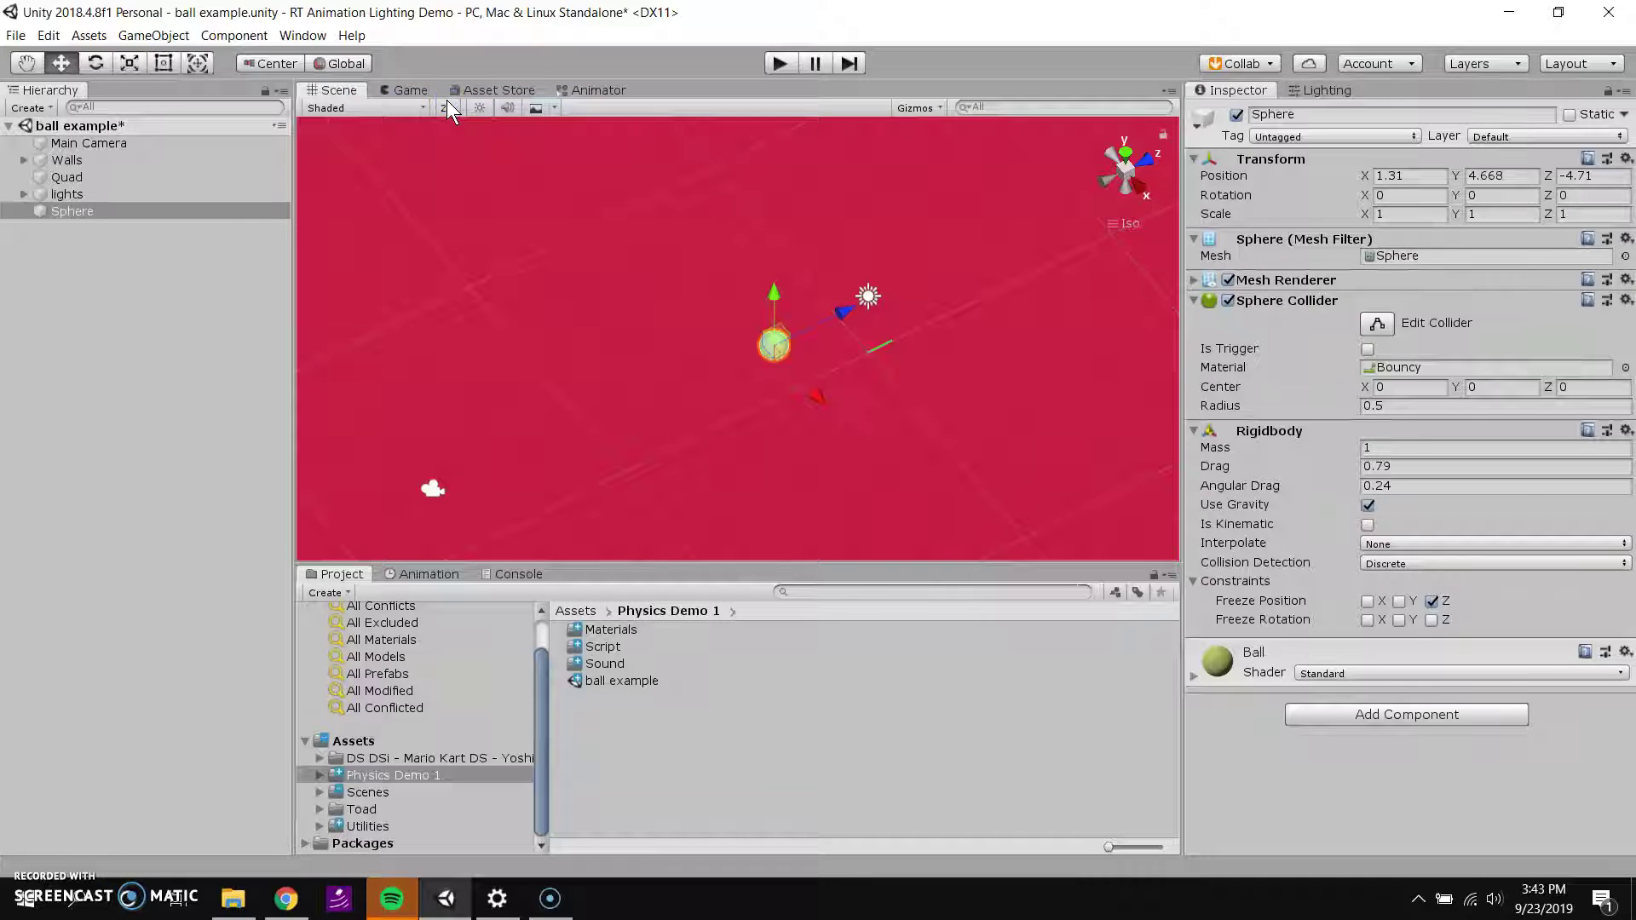
alt+drag(598, 282, 467, 352)
Step: Move the Cube beside the Sphere to X 2.88, Y 4.69, Z -4.61, checking the Game view
drag(830, 324, 1001, 273)
drag(754, 227, 748, 287)
drag(822, 366, 697, 431)
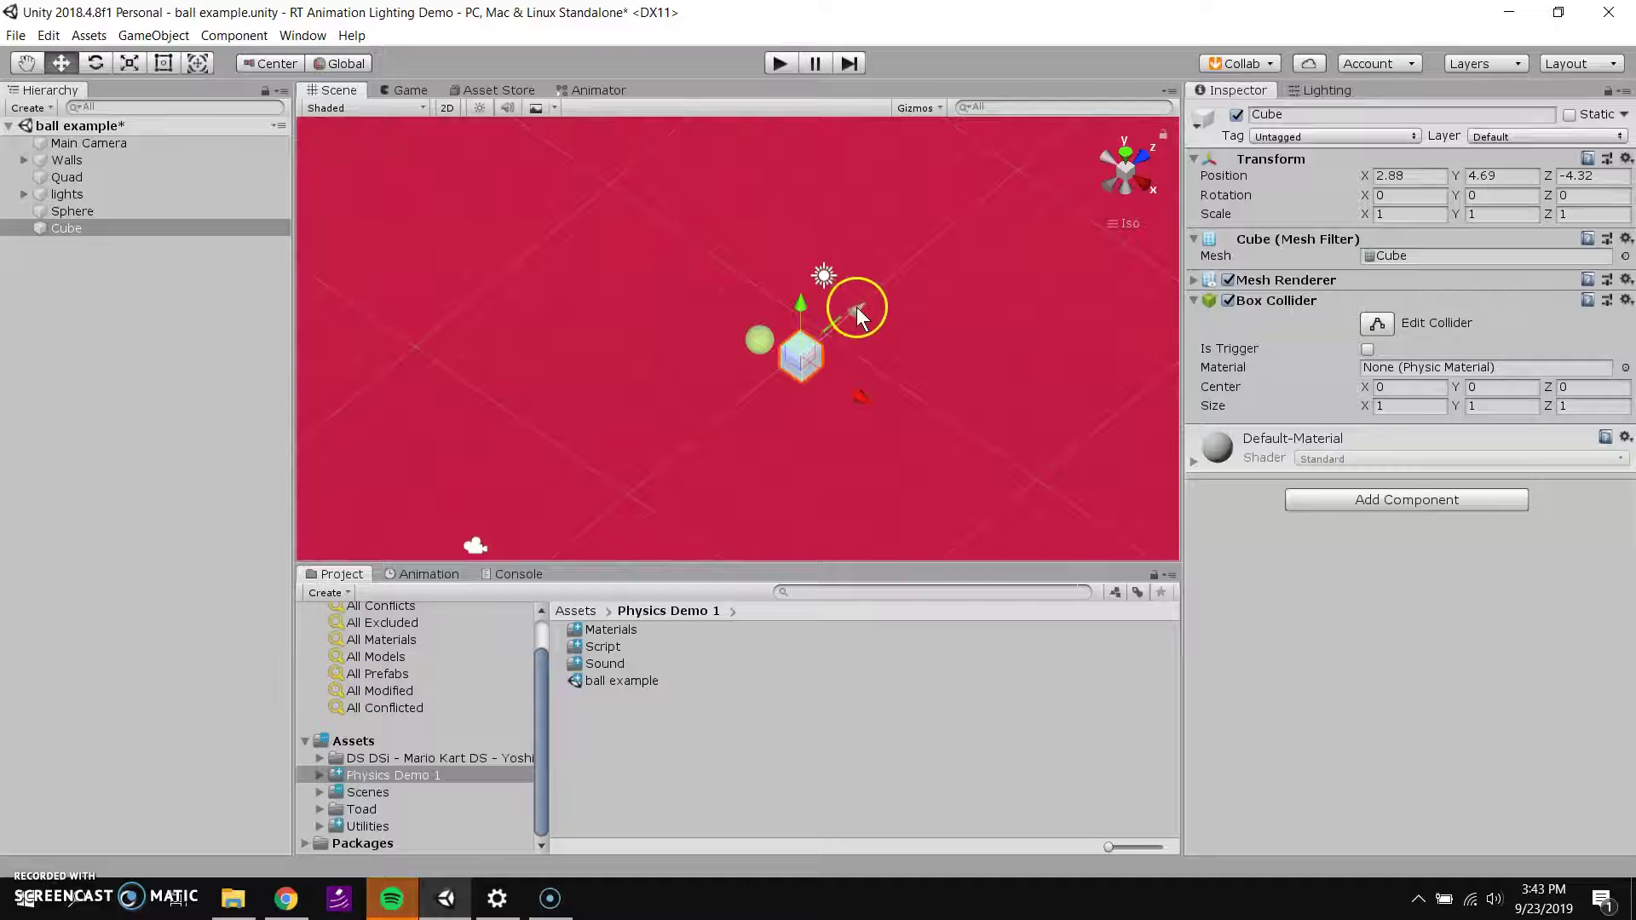
drag(857, 304, 852, 310)
click(388, 89)
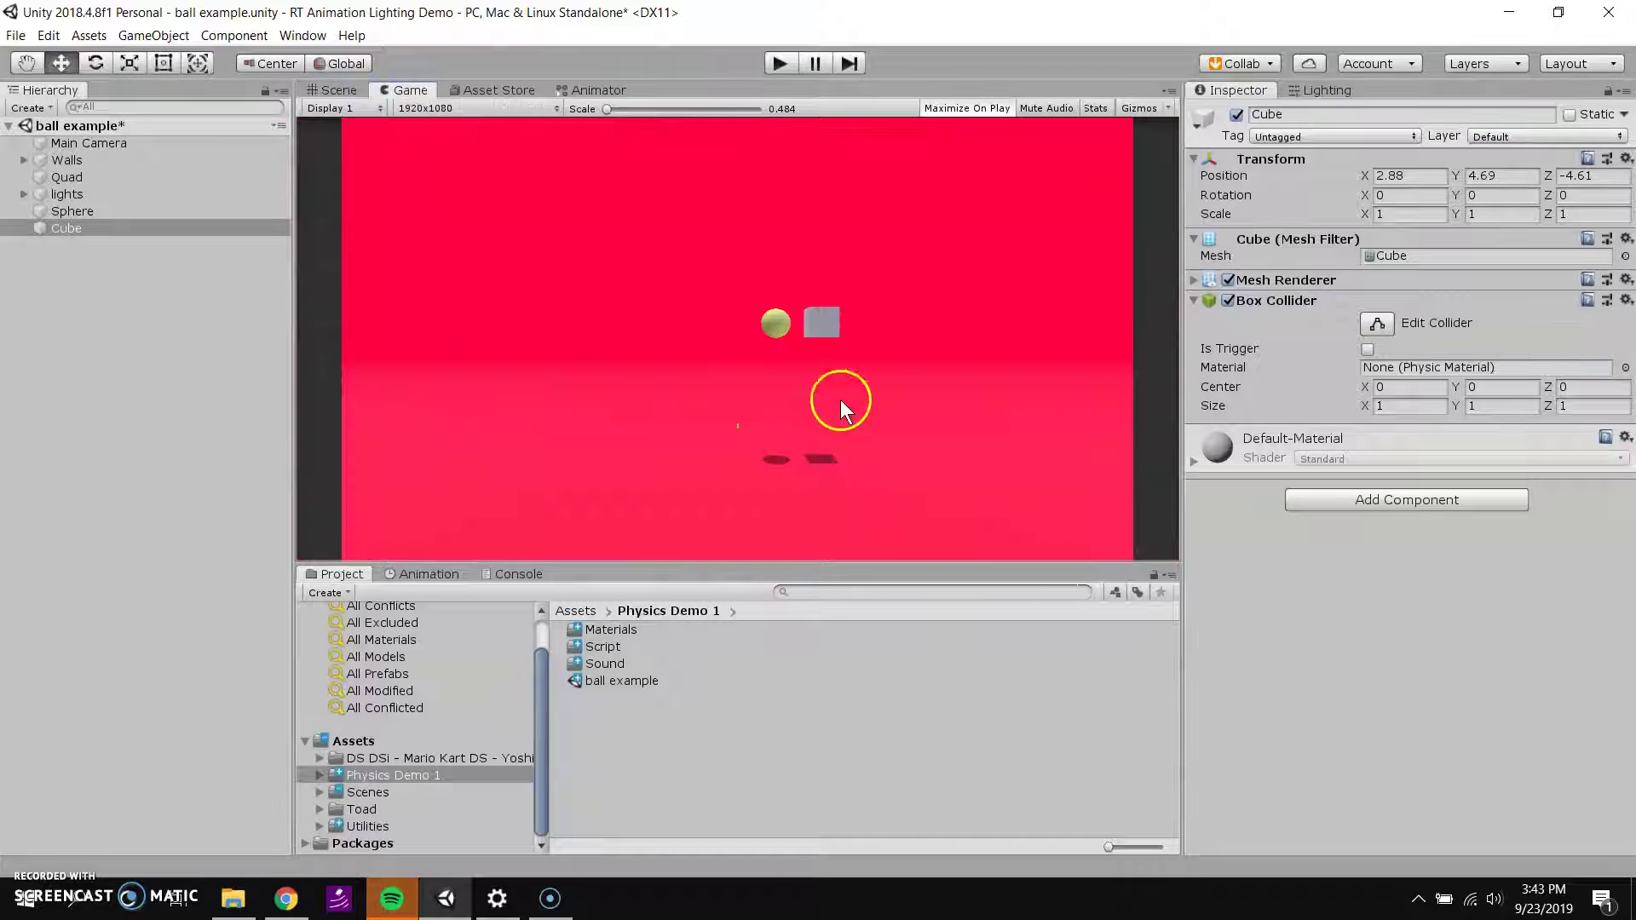
click(339, 89)
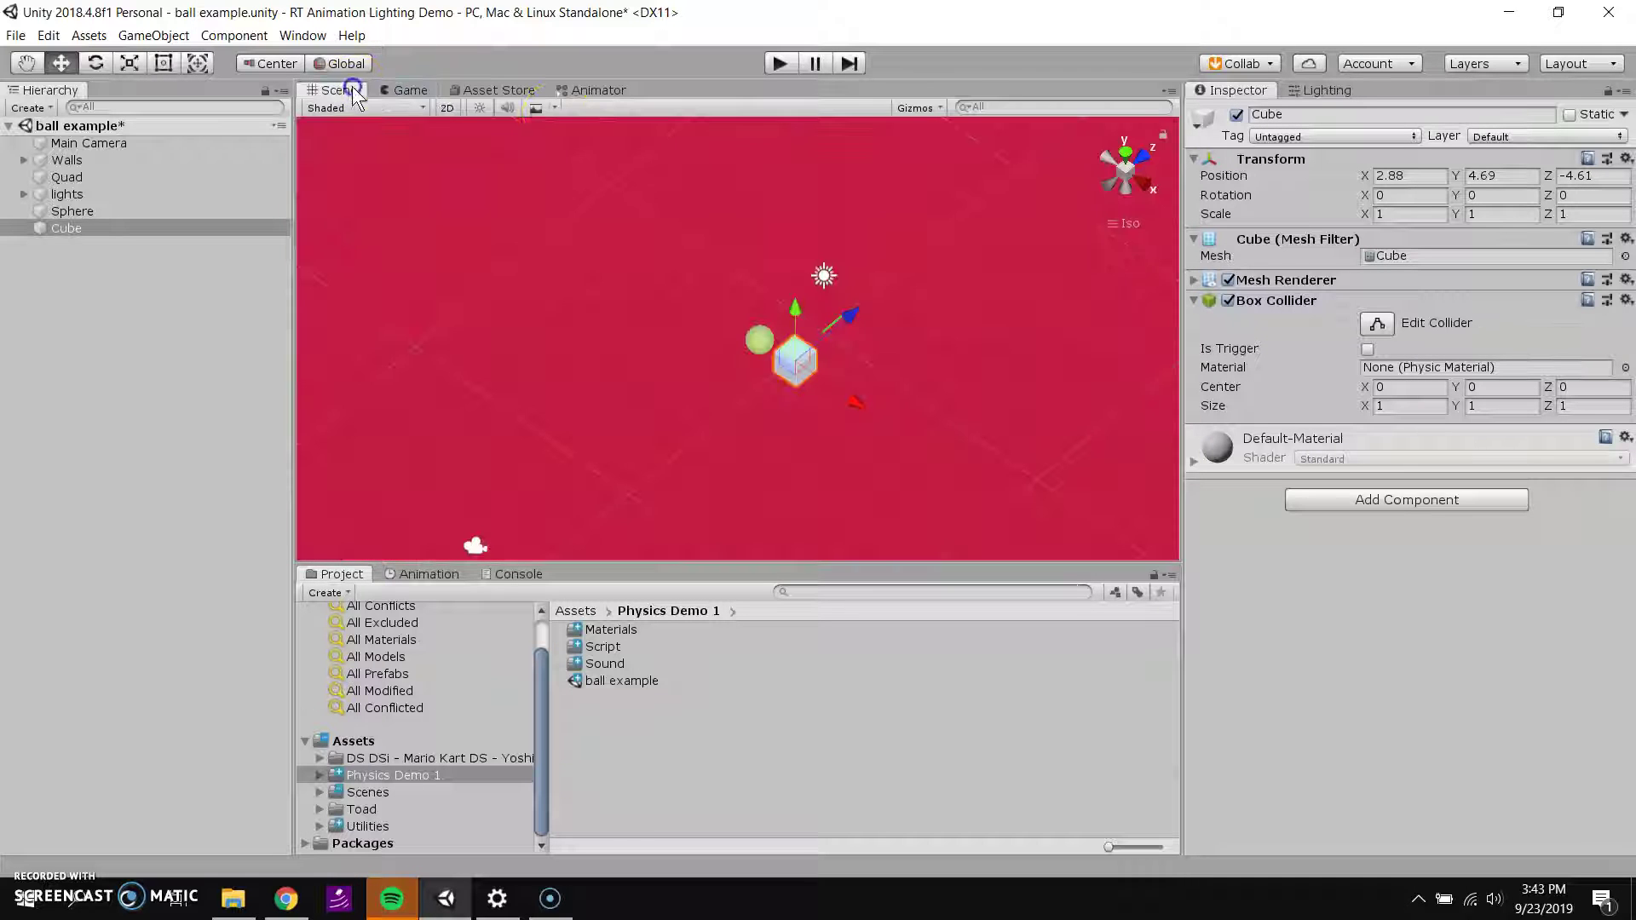
Step: Play-test, dragging the ball past the Cube, which stays fixed in midair, then stop
click(779, 65)
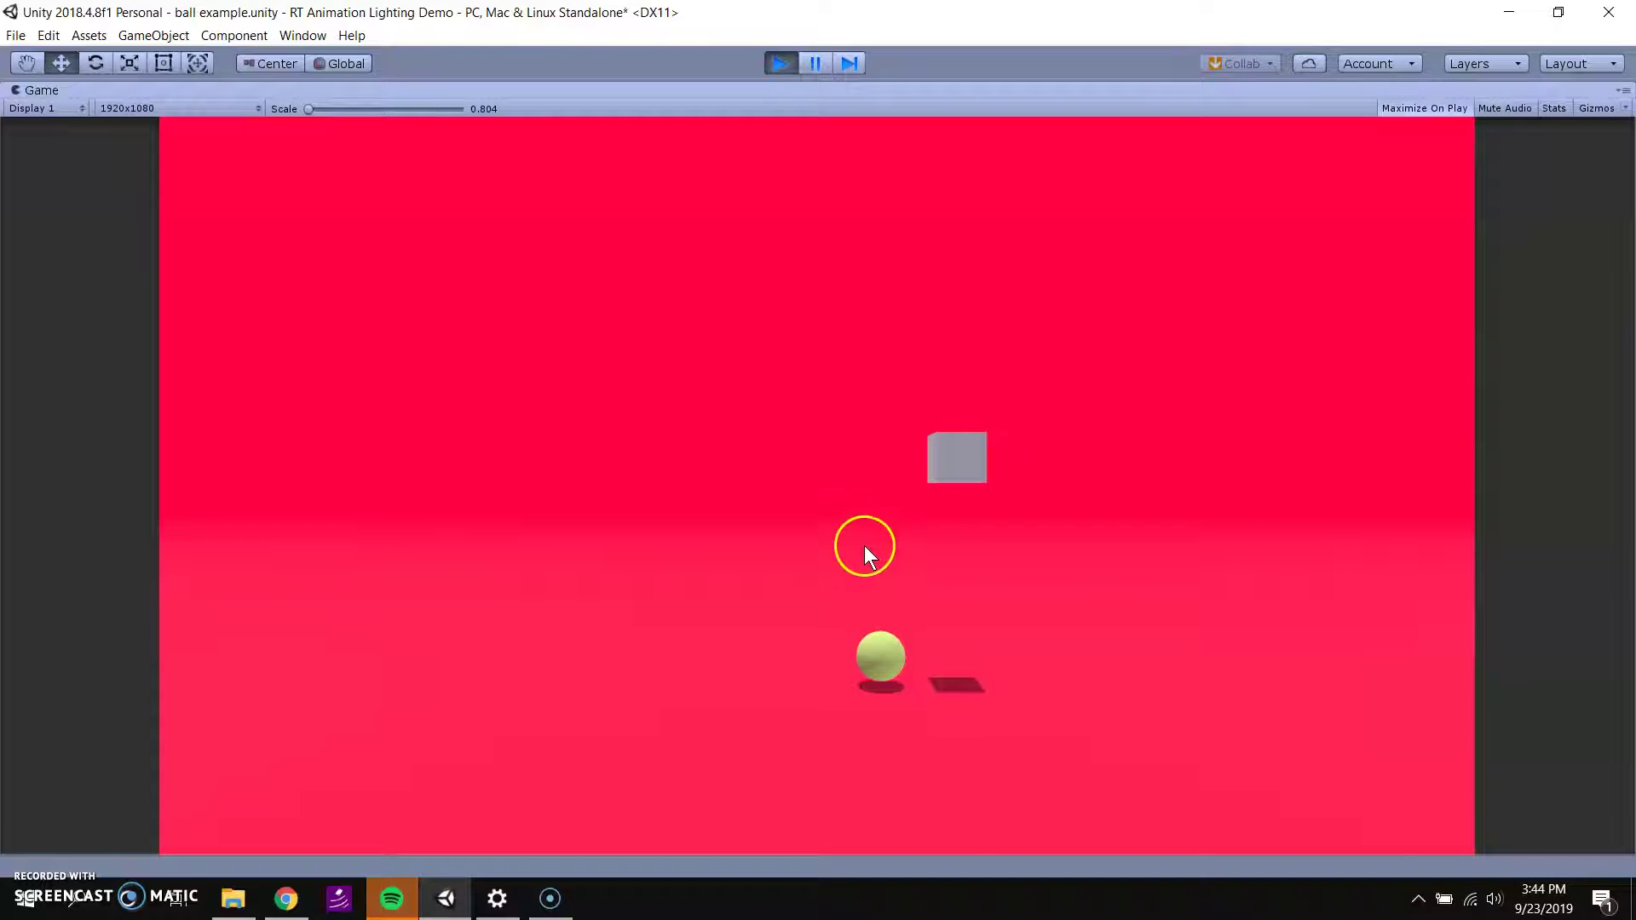
click(815, 65)
drag(825, 595, 981, 460)
click(780, 63)
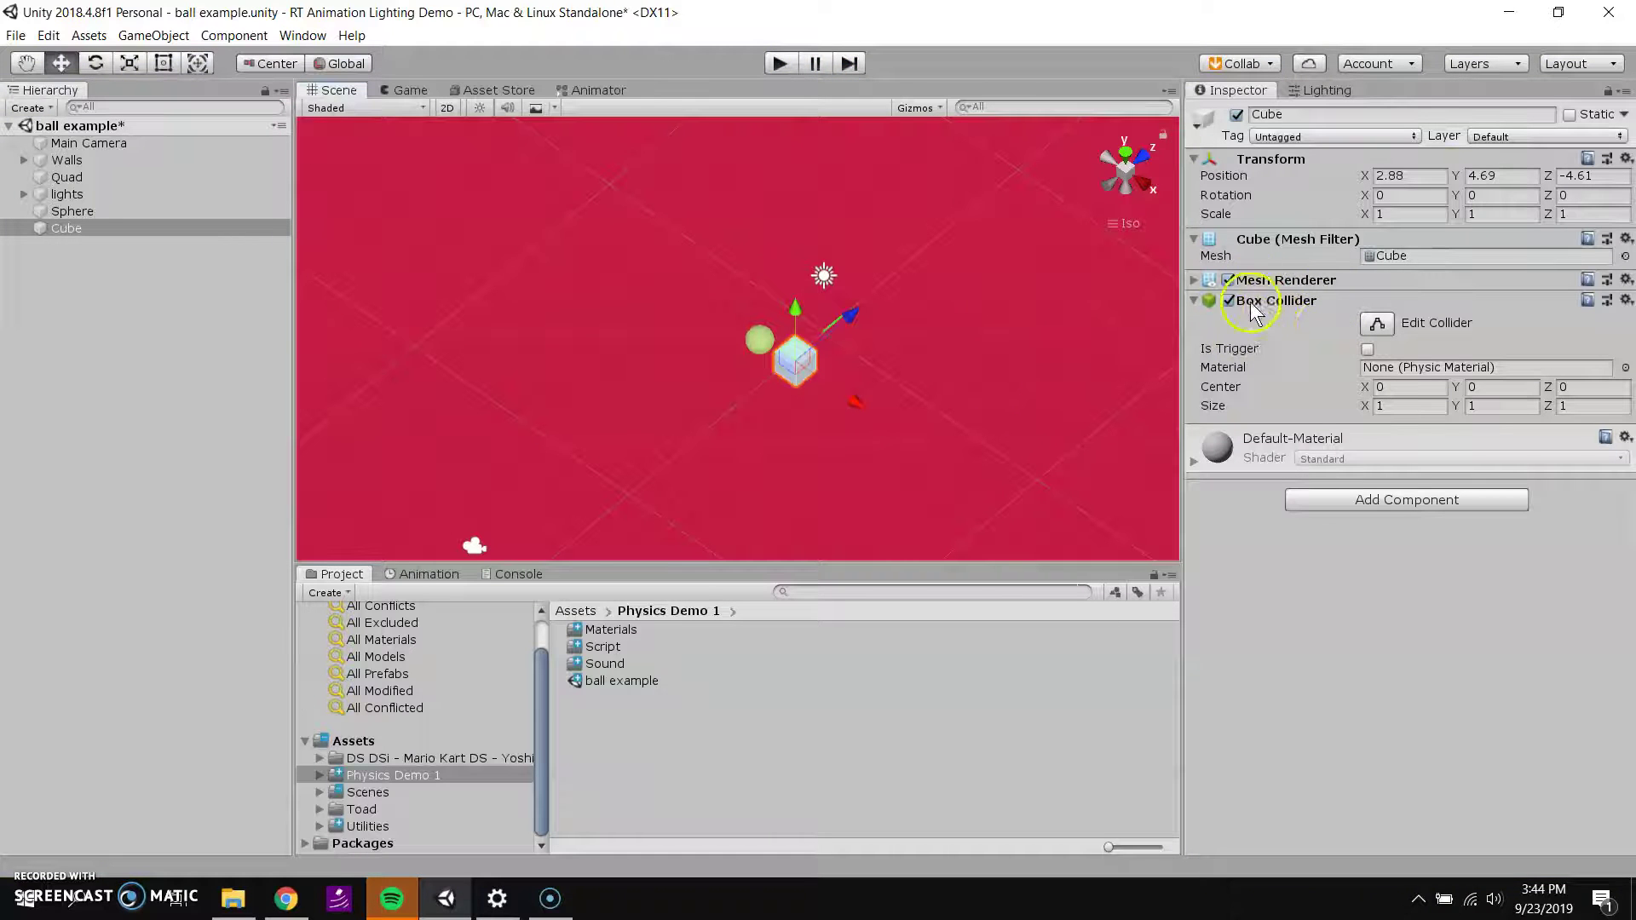
Step: Add a Rigidbody component to the Cube
click(1381, 504)
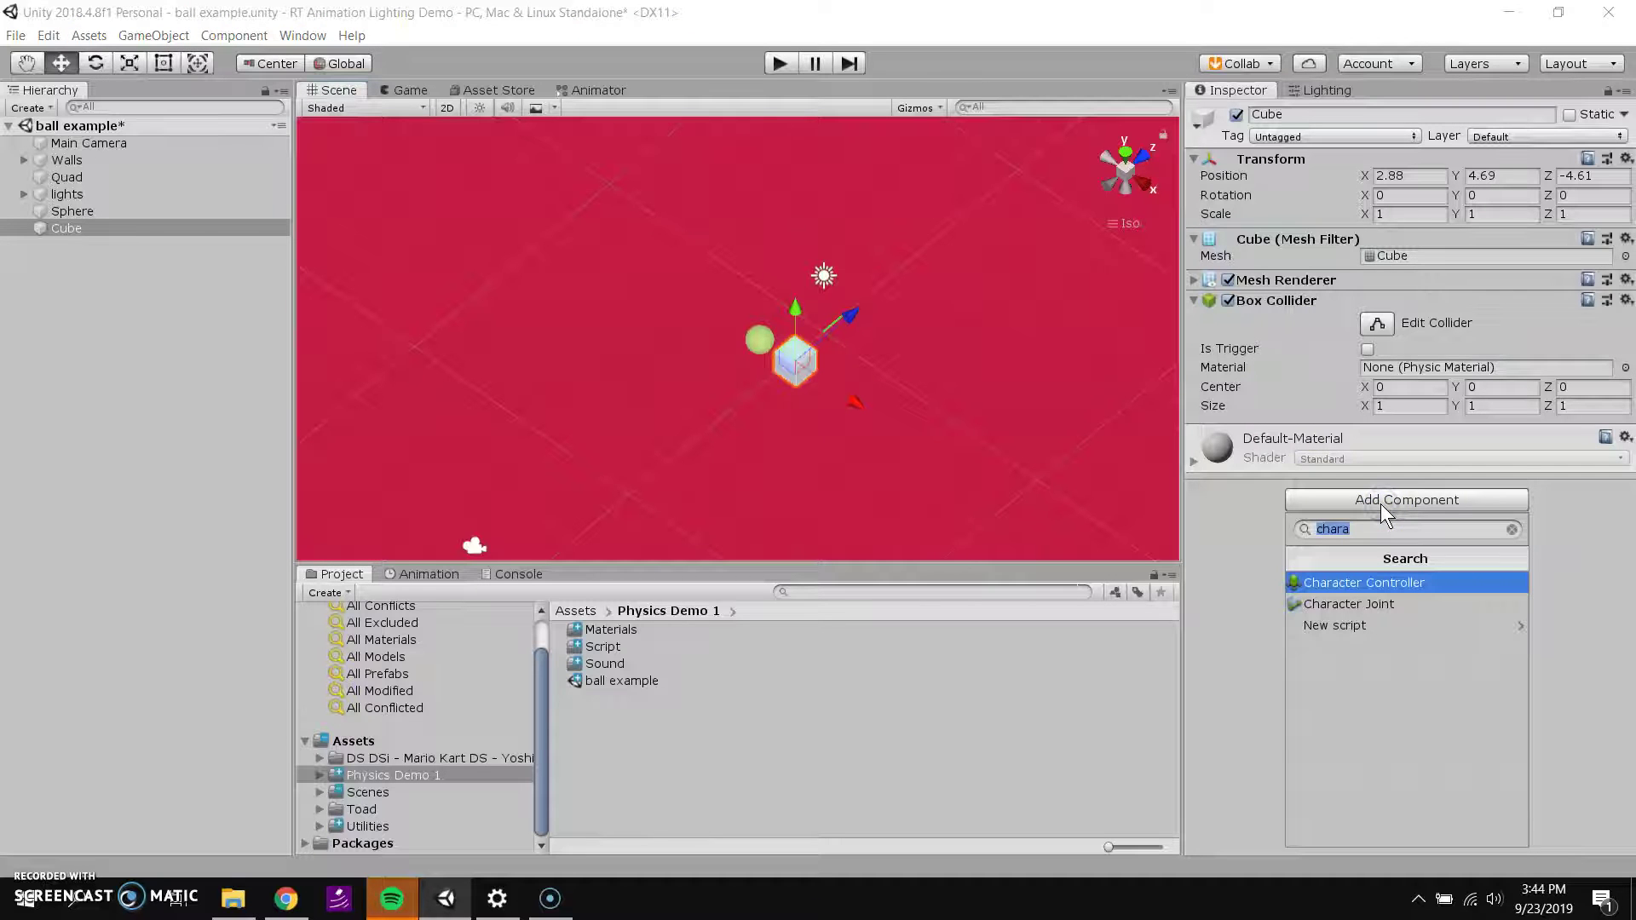
text(rigidbody)
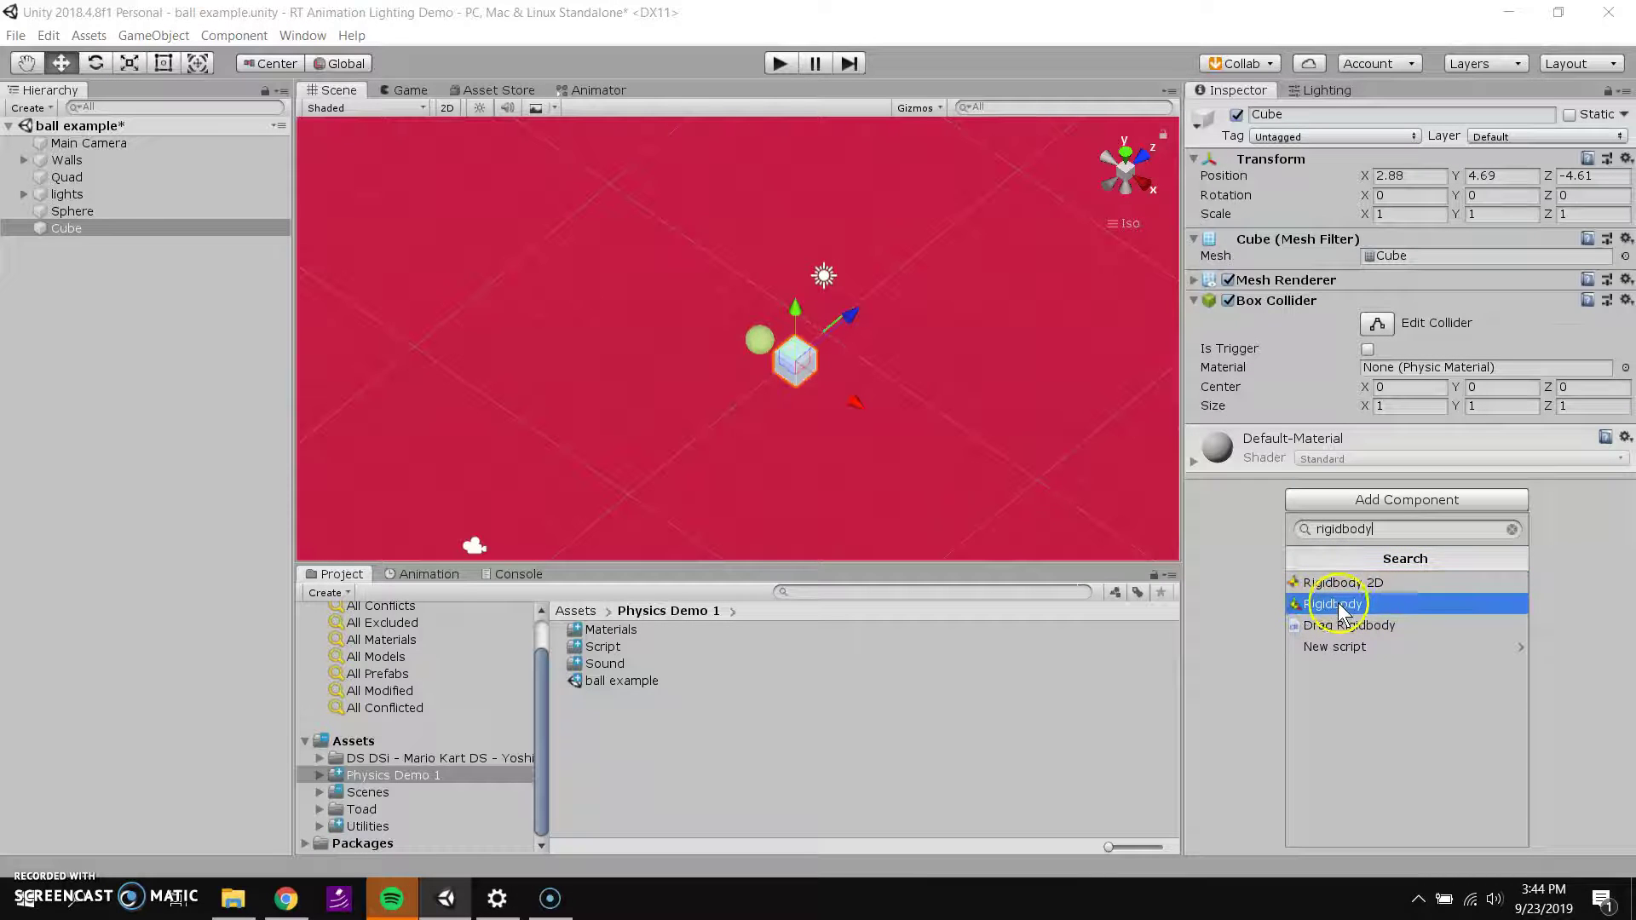
click(1449, 604)
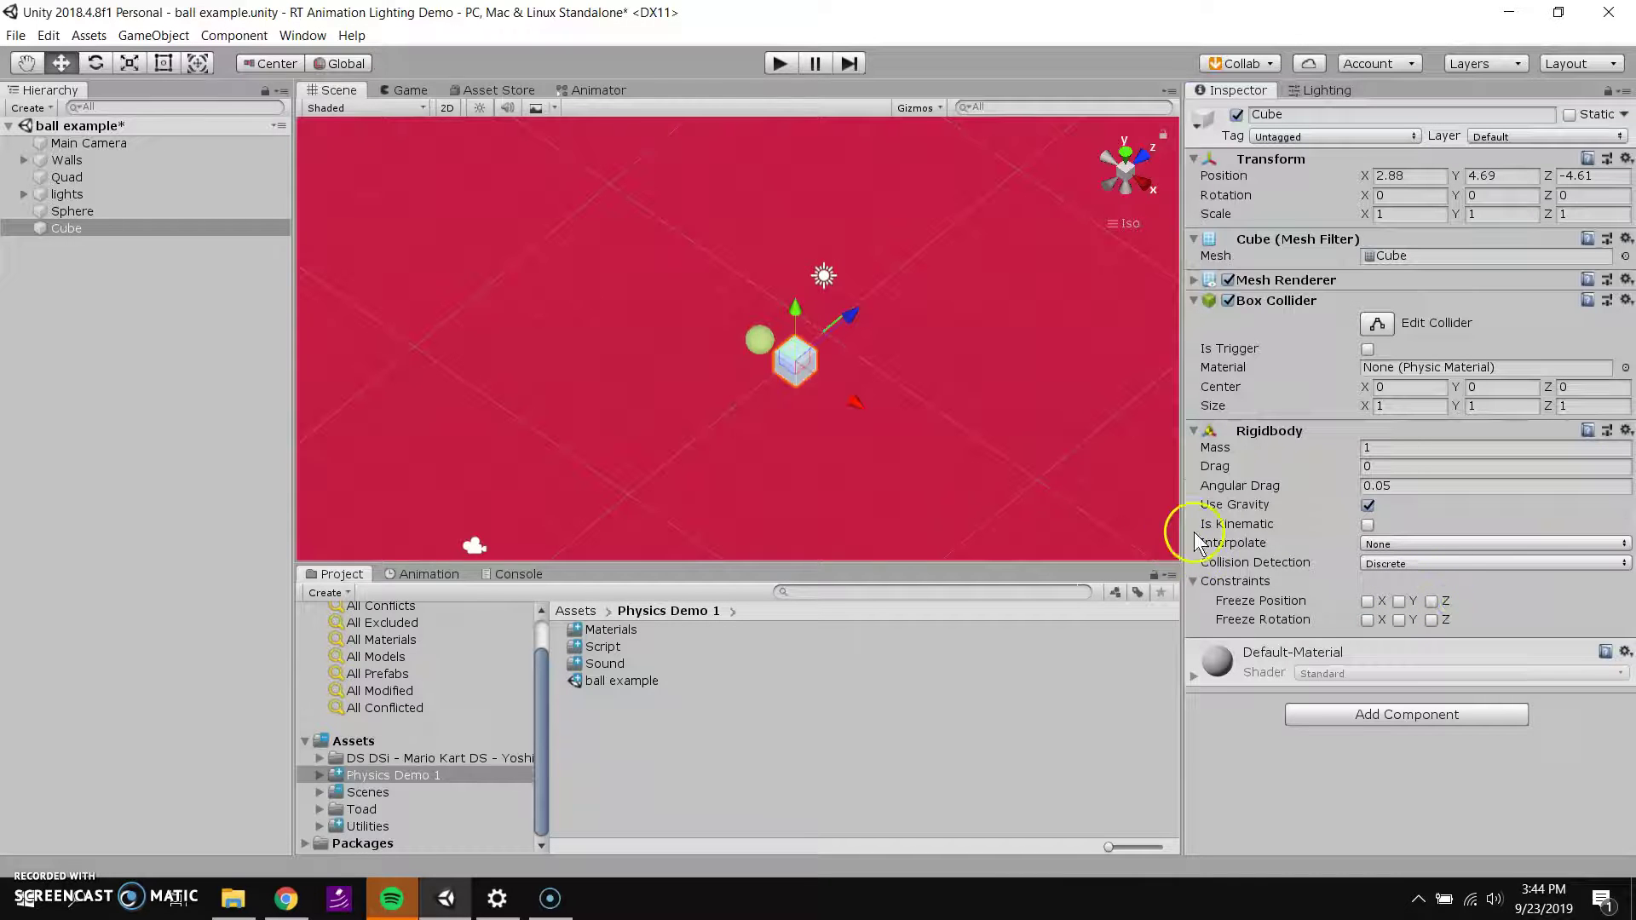
Step: Play-test and fling the ball and cube, watching the Cube fall and tumble
click(775, 64)
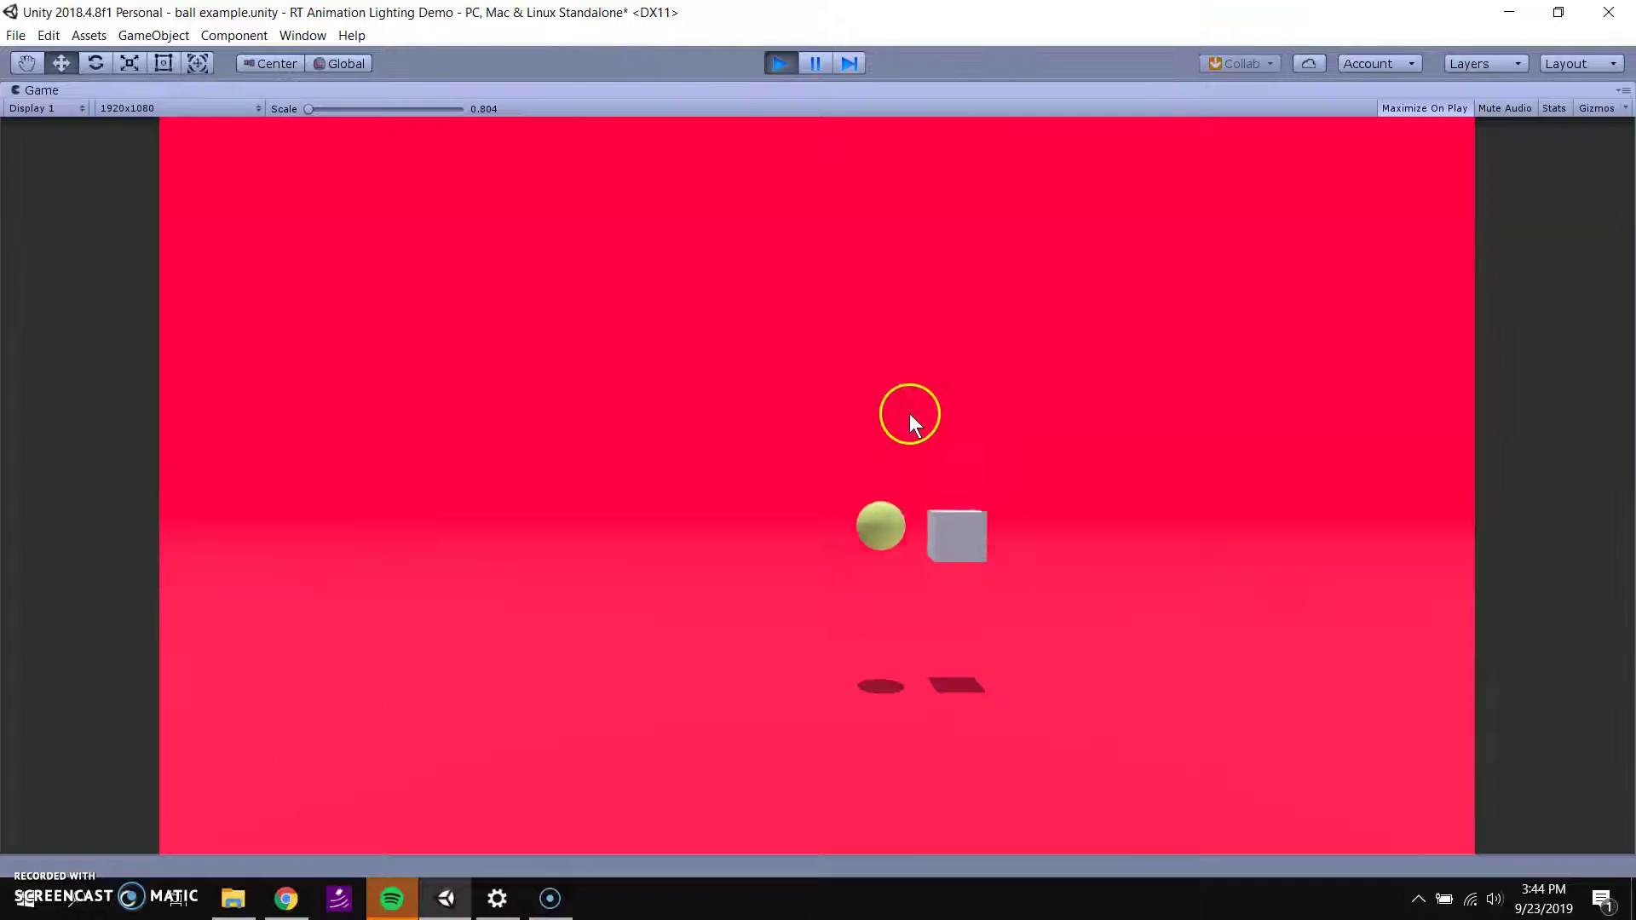
click(888, 657)
click(946, 625)
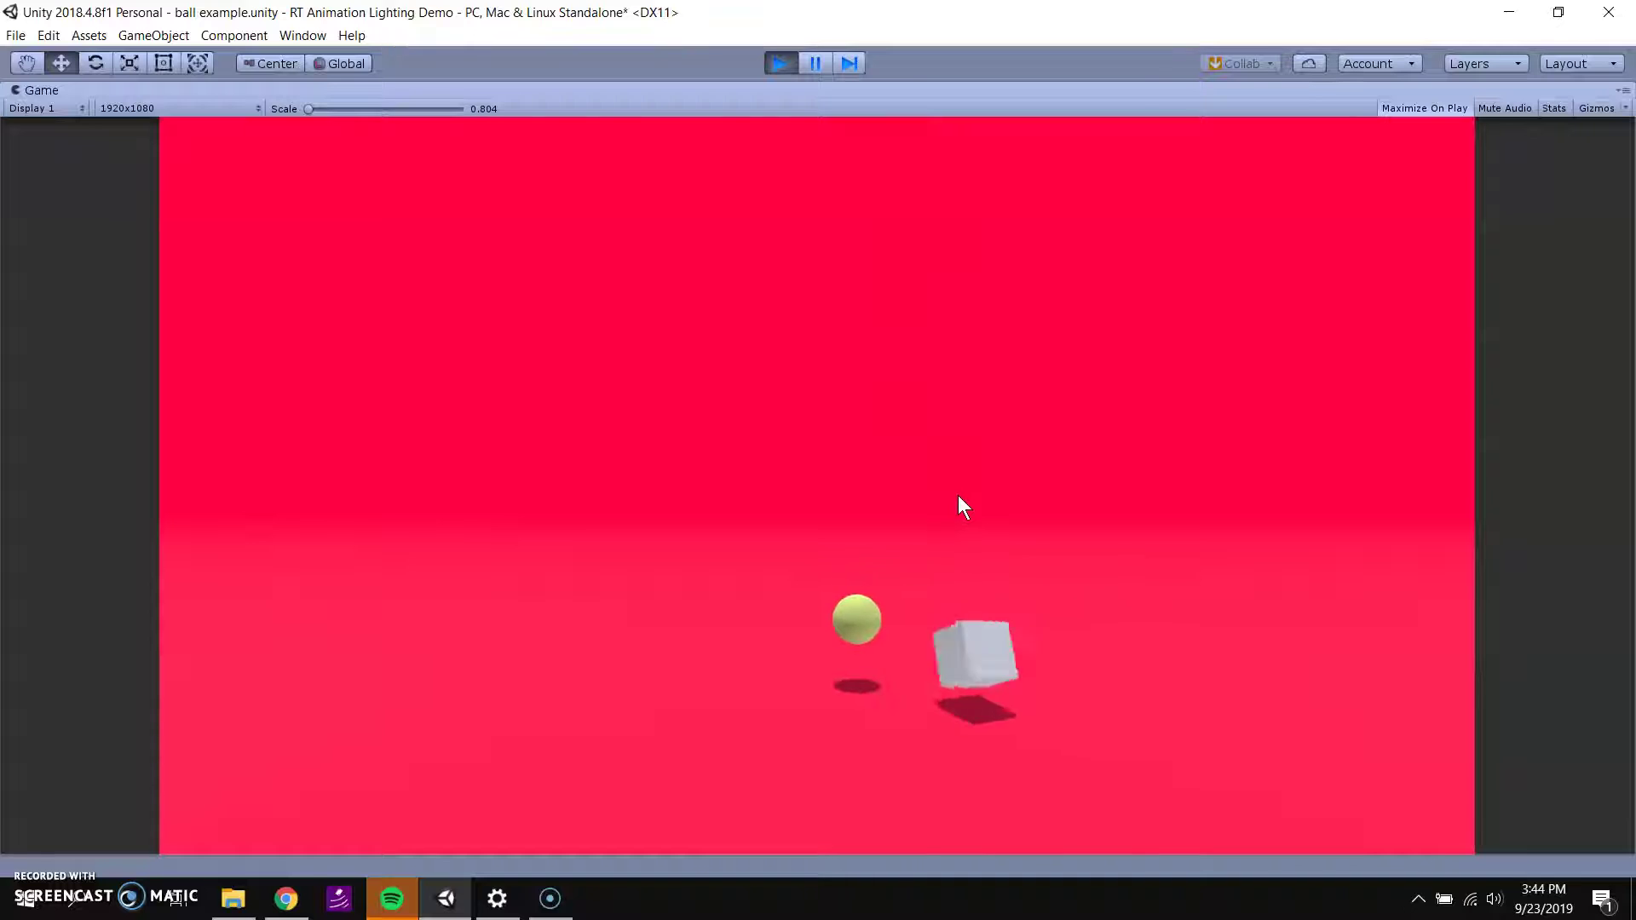
click(963, 503)
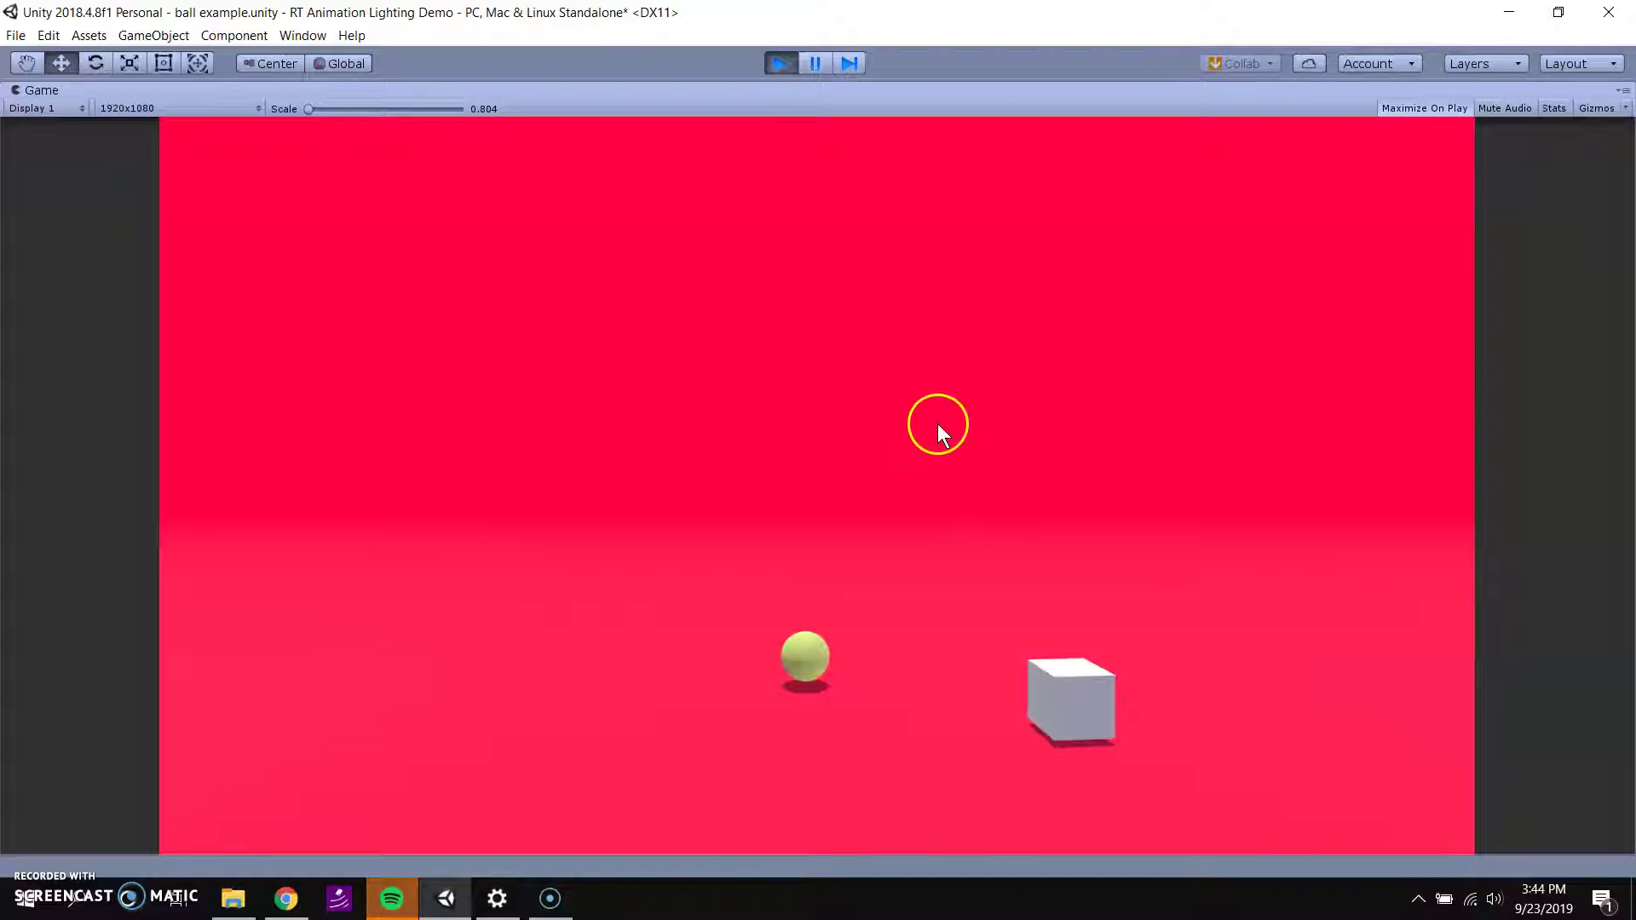
Step: Stop the test run and raise the Cube's Rigidbody Mass from 1 to 18.87
click(781, 63)
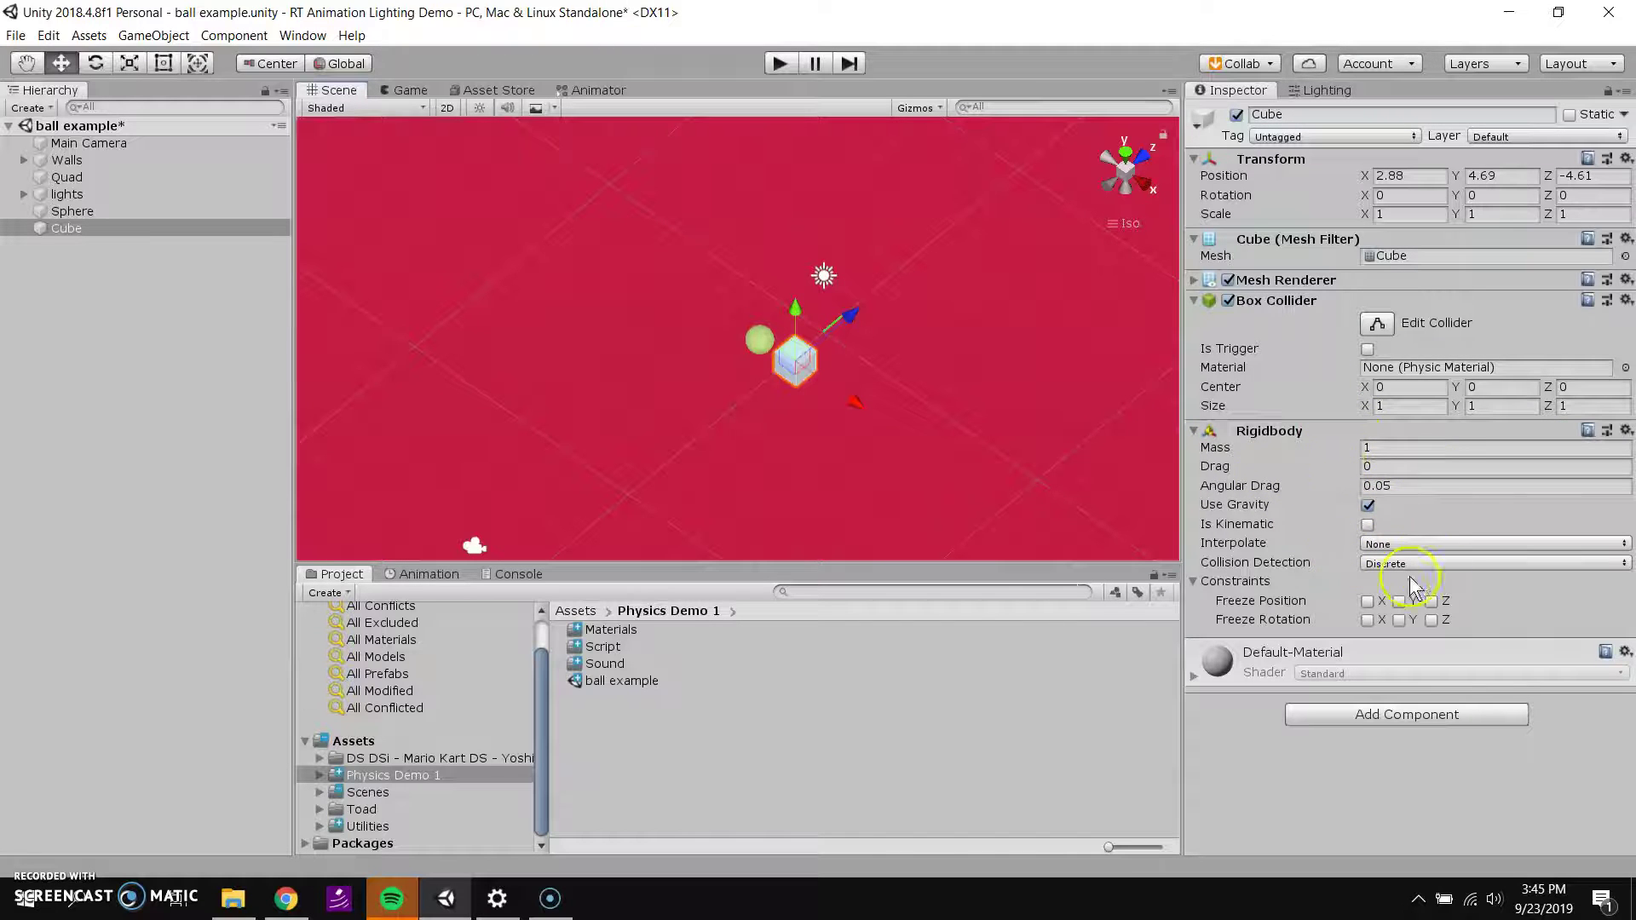
click(1340, 451)
drag(1340, 451, 121, 479)
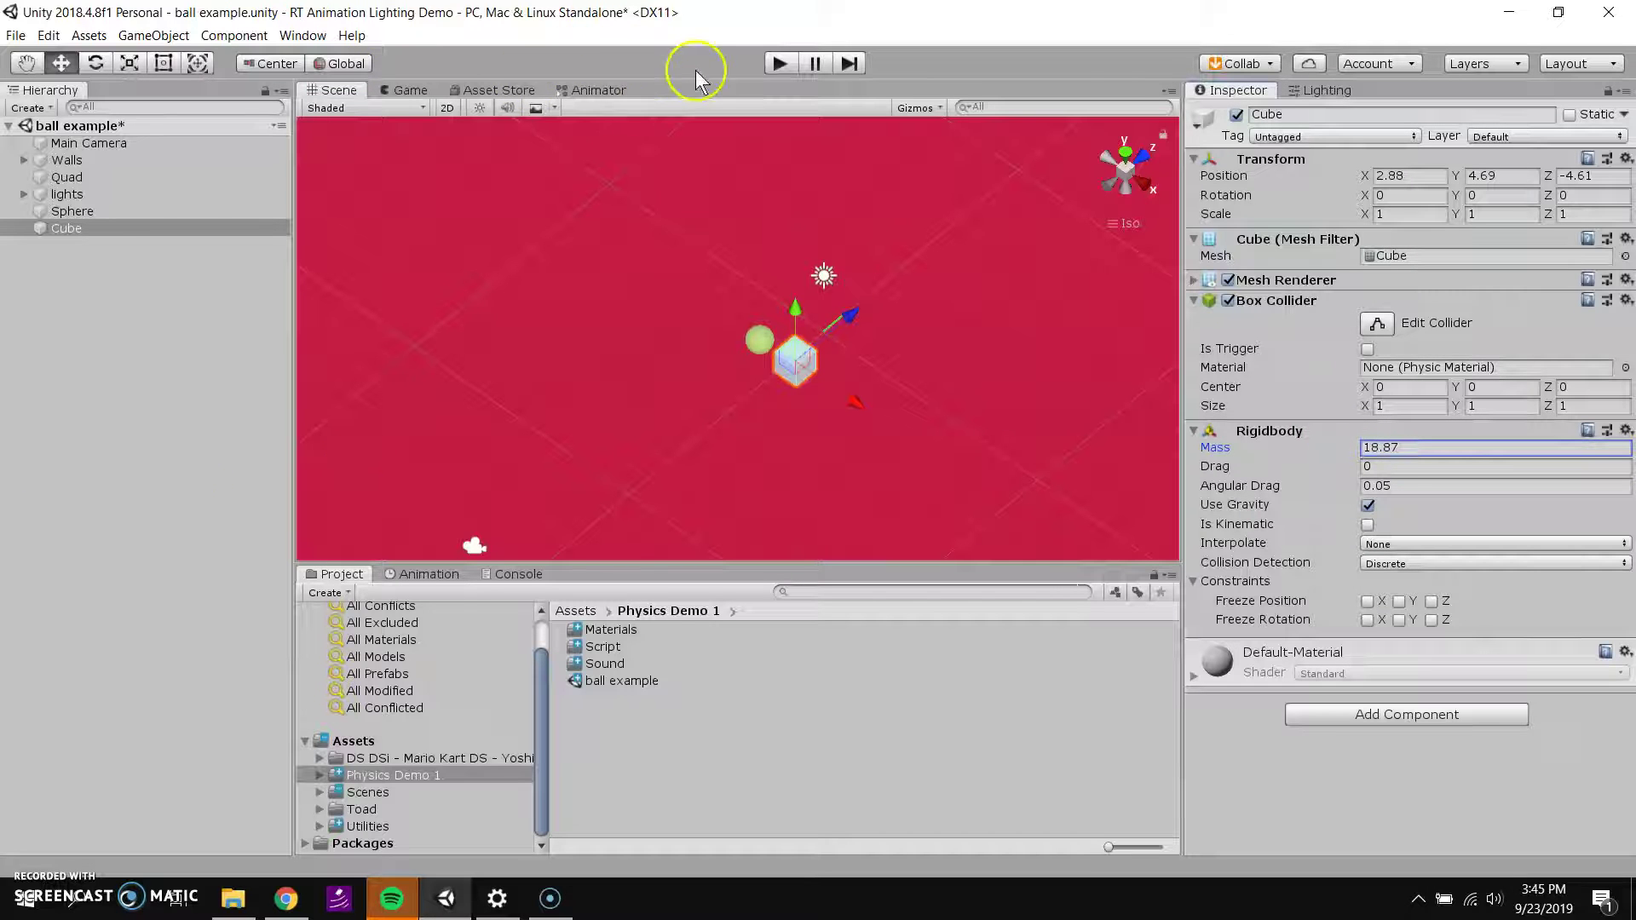
Step: Play-test by lifting the heavier cube into the air, then stop
click(763, 75)
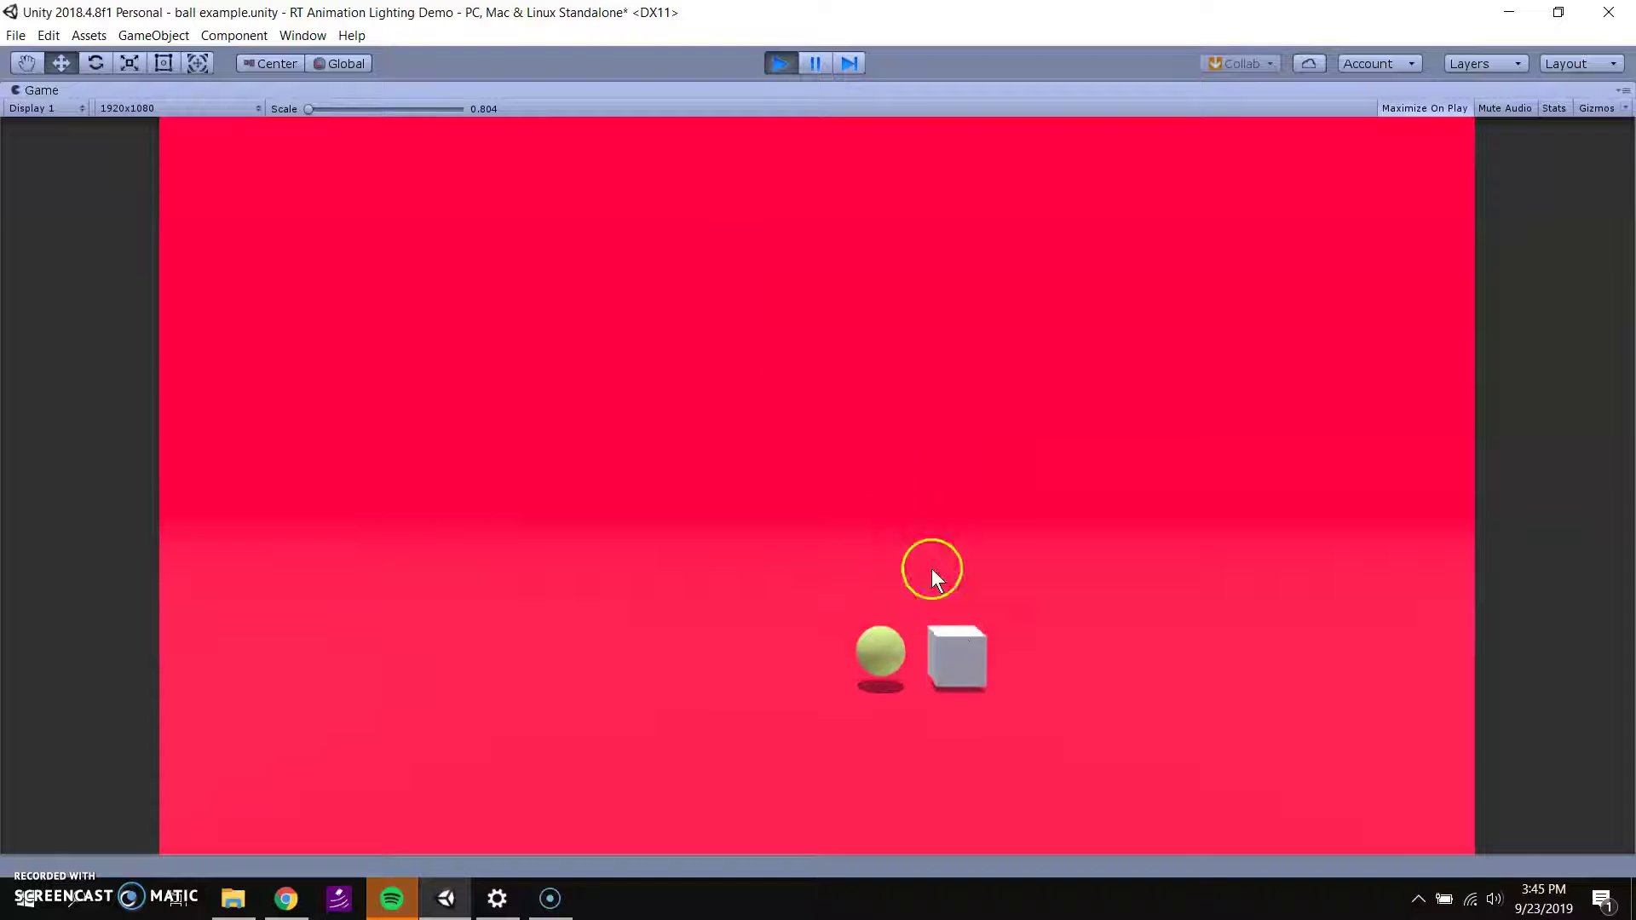
drag(954, 612, 658, 533)
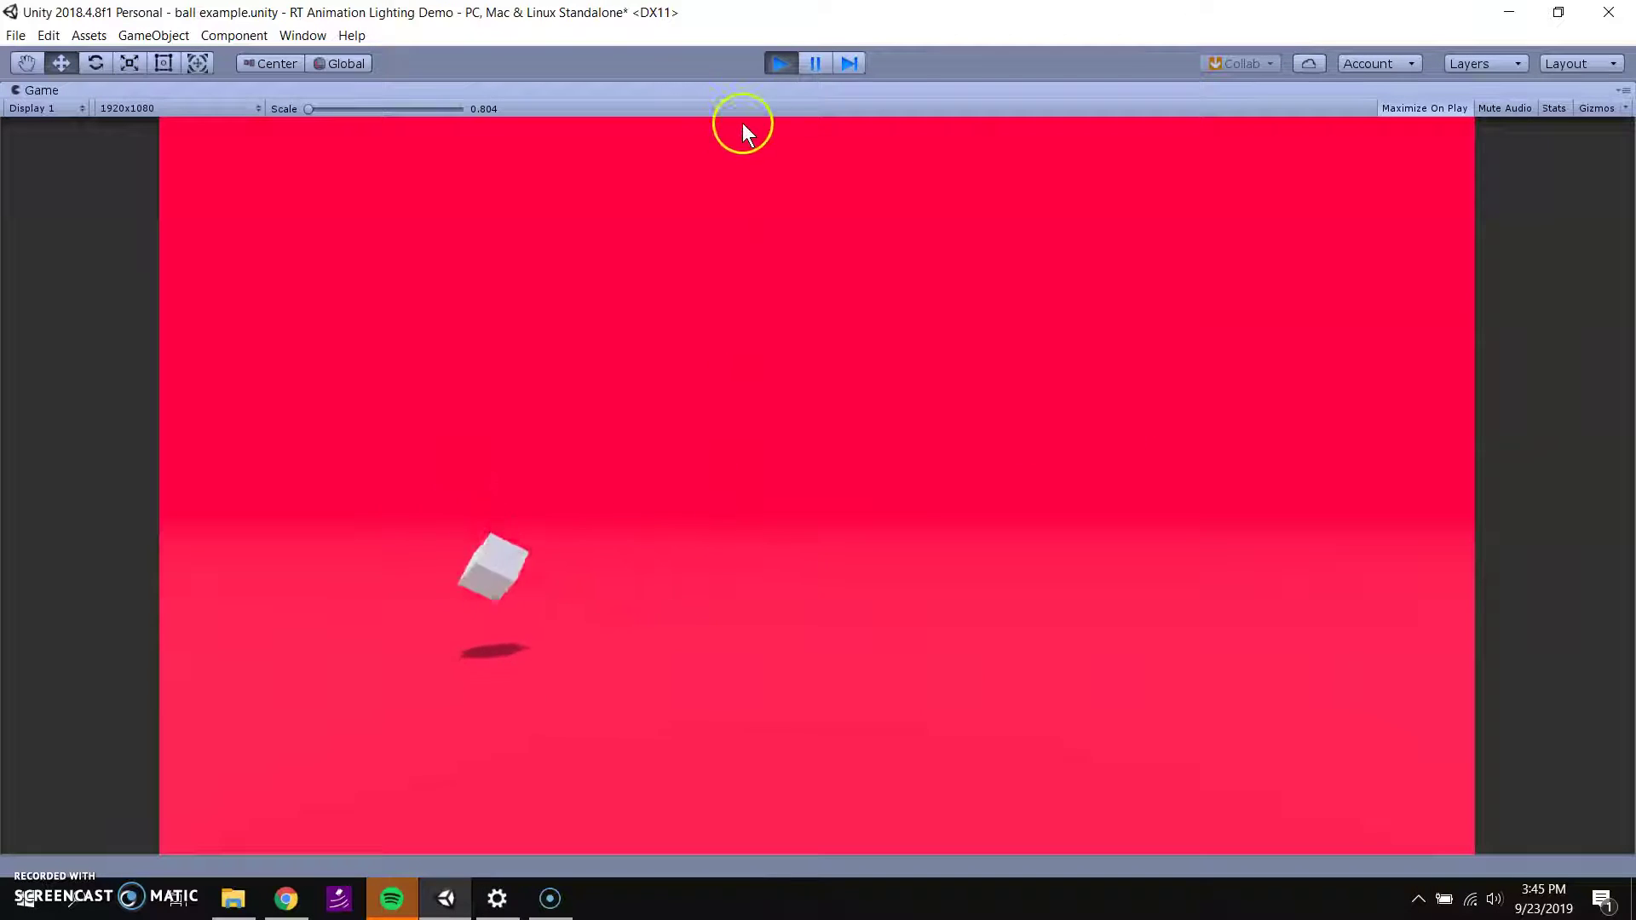
click(776, 63)
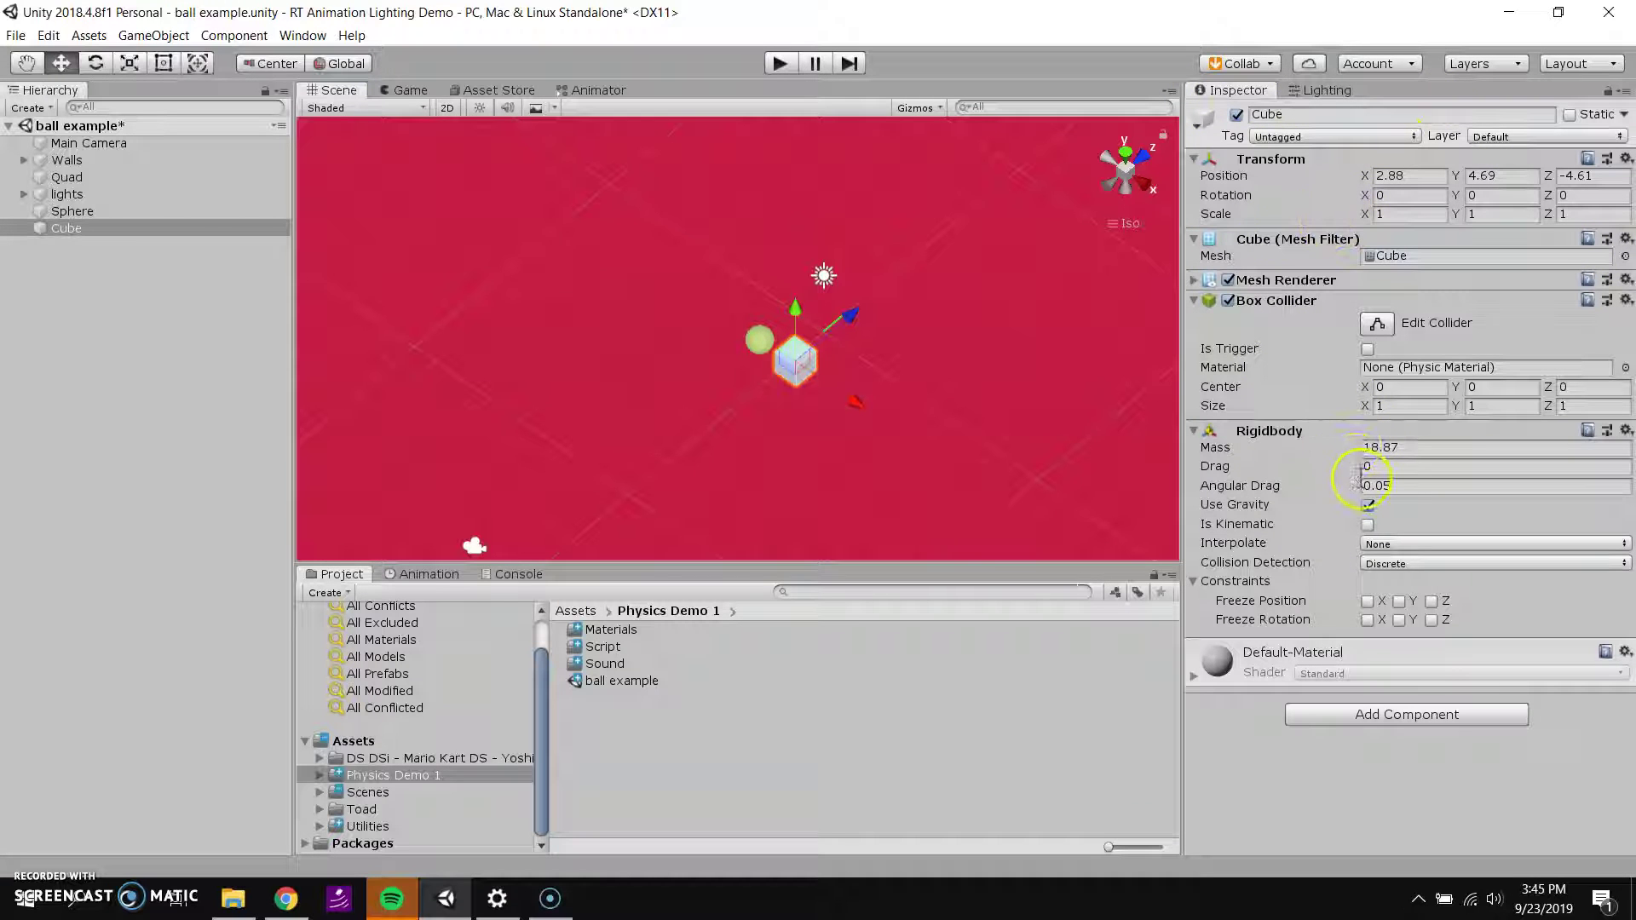
Step: Set the Cube's Rigidbody Drag to 4.06 and lower its Mass to 1, then start play mode
drag(1361, 475, 1450, 463)
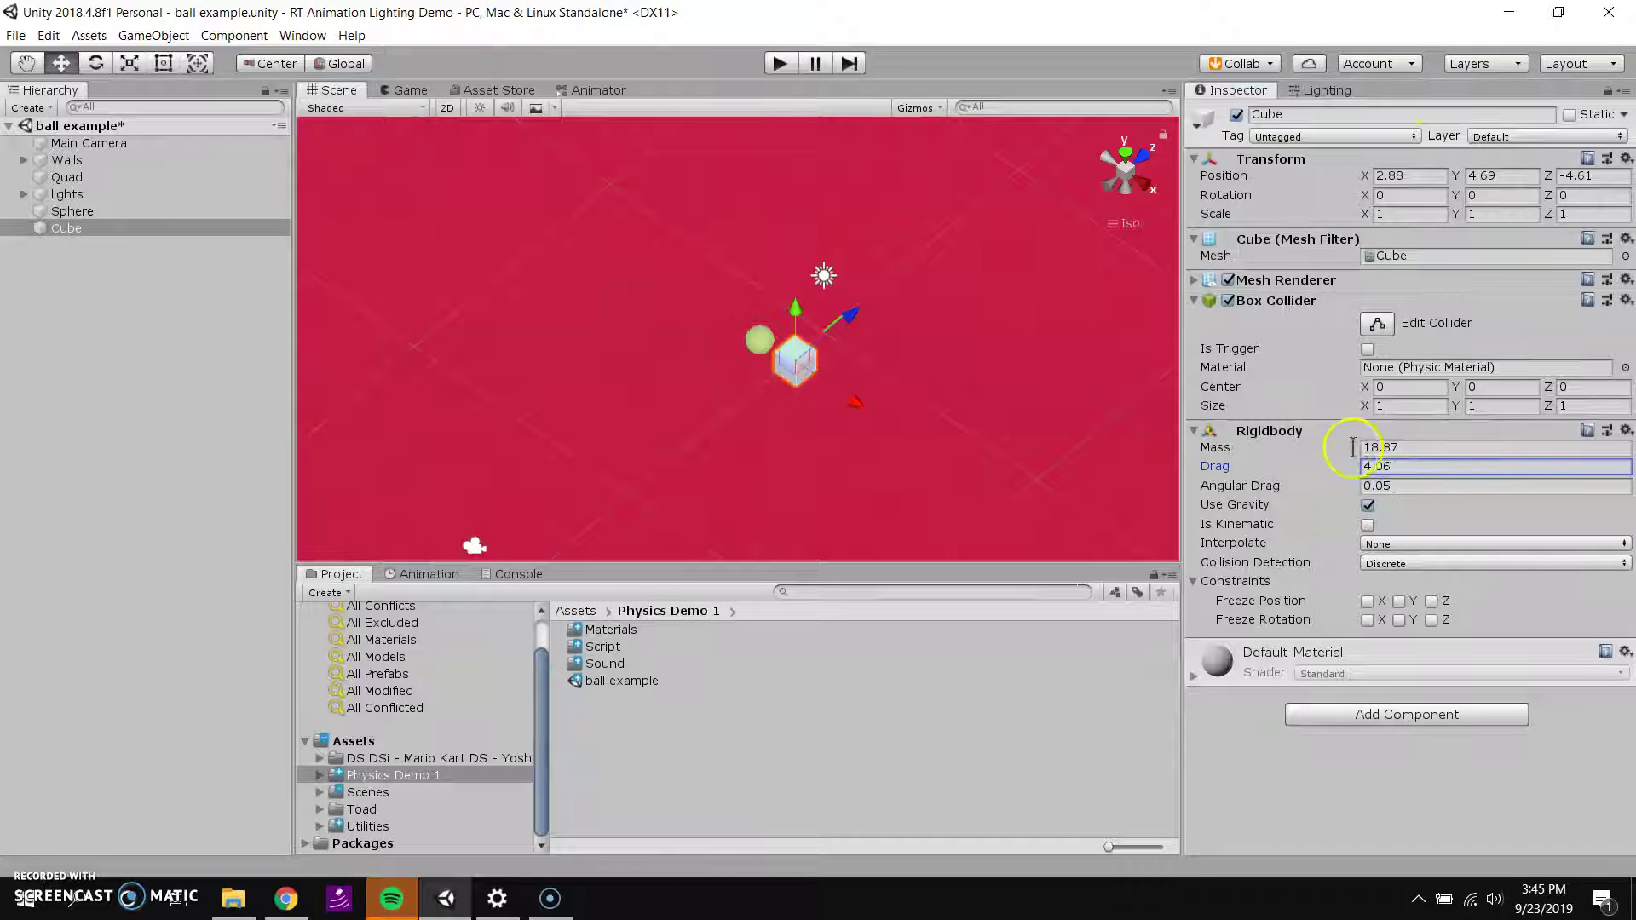
drag(1352, 448, 873, 392)
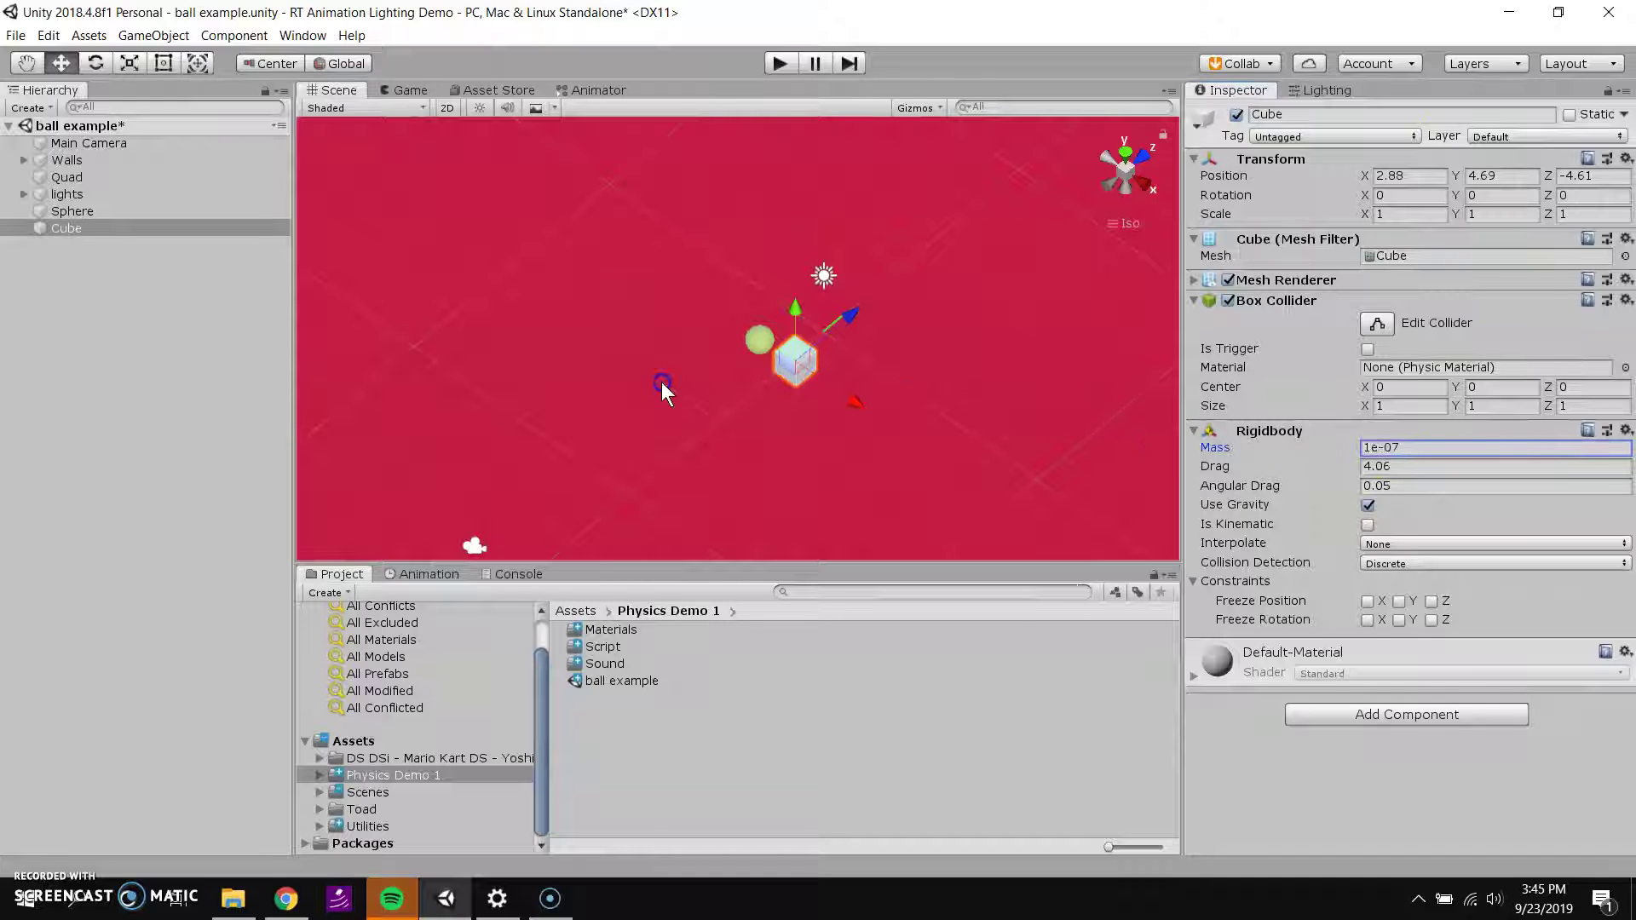
click(789, 59)
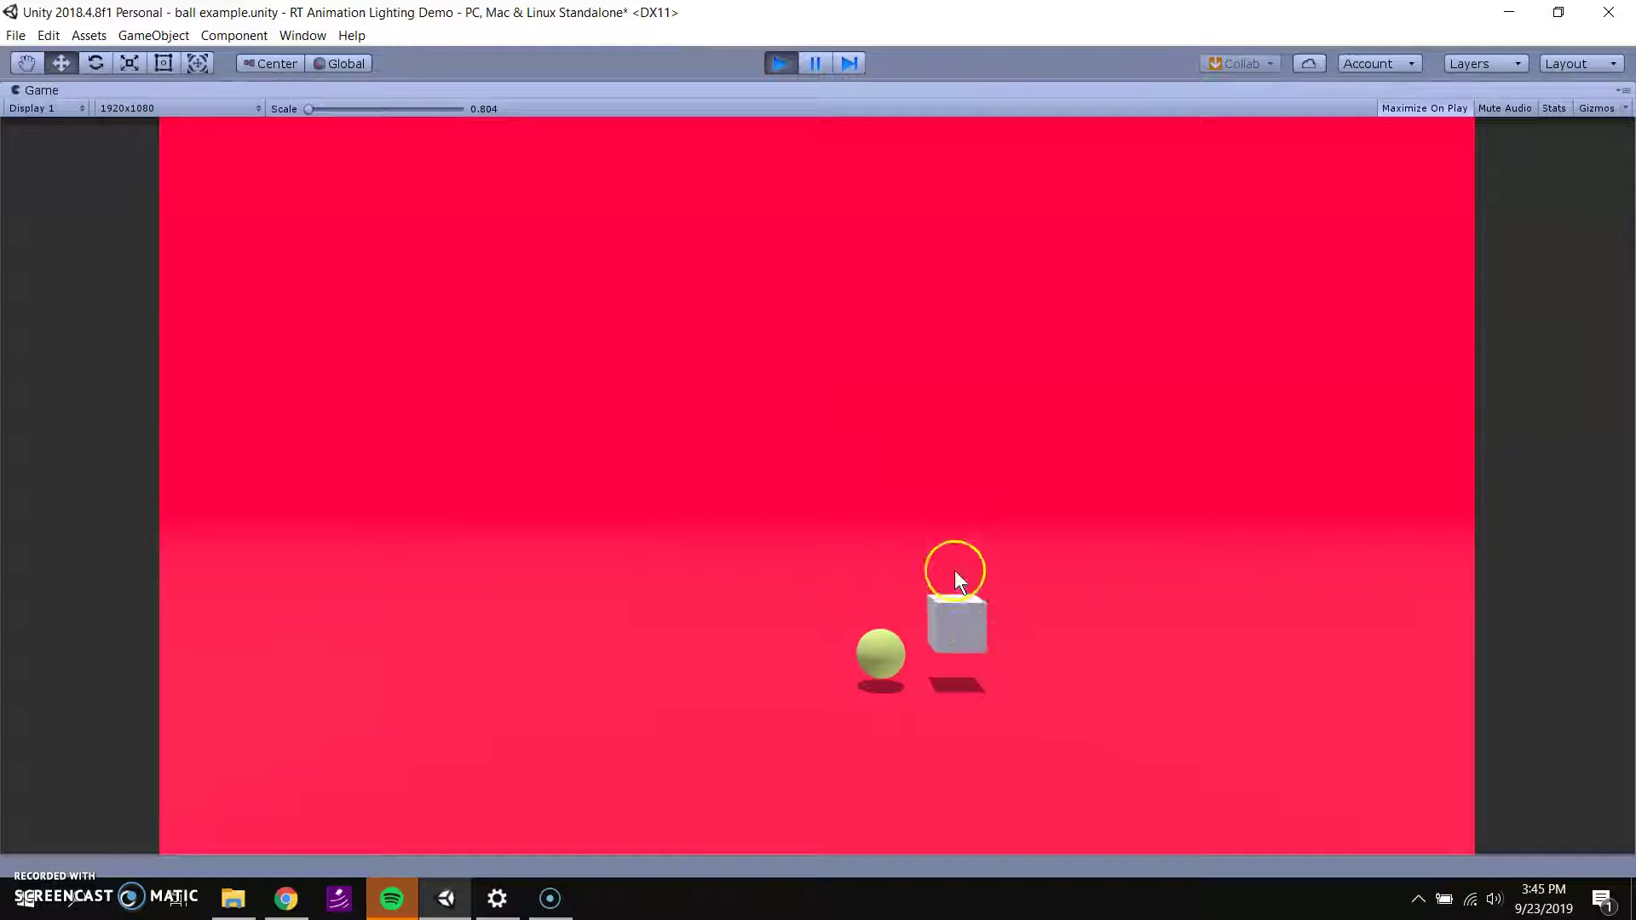
Step: Fling the cube around the Game view to watch its slow drift, then stop play
drag(965, 663, 913, 420)
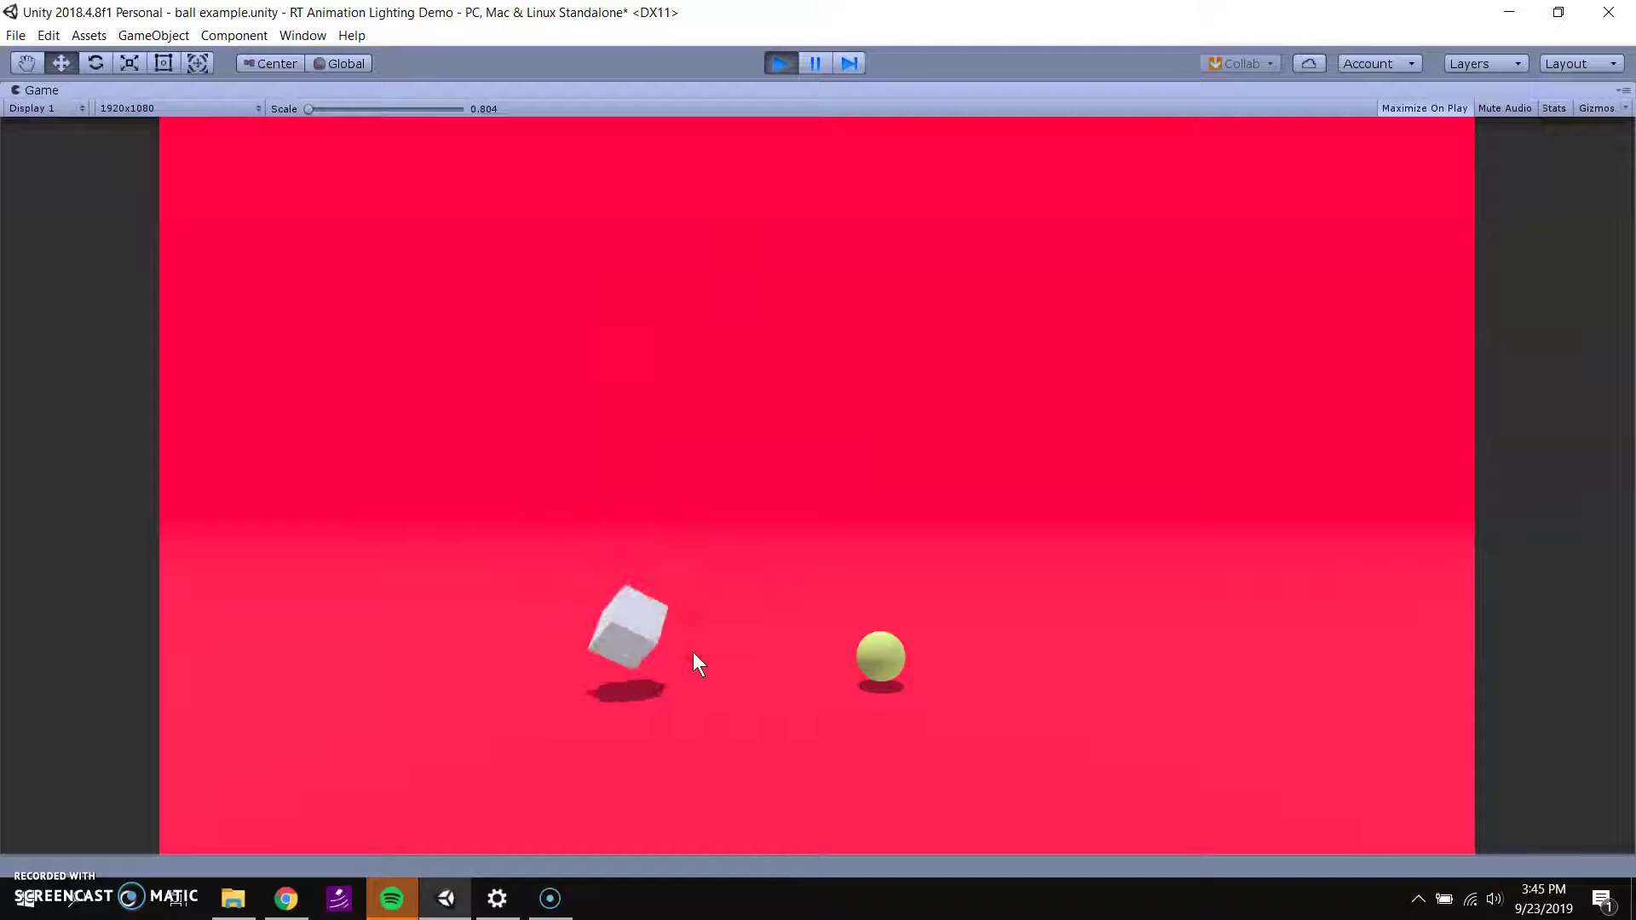
drag(629, 654, 884, 212)
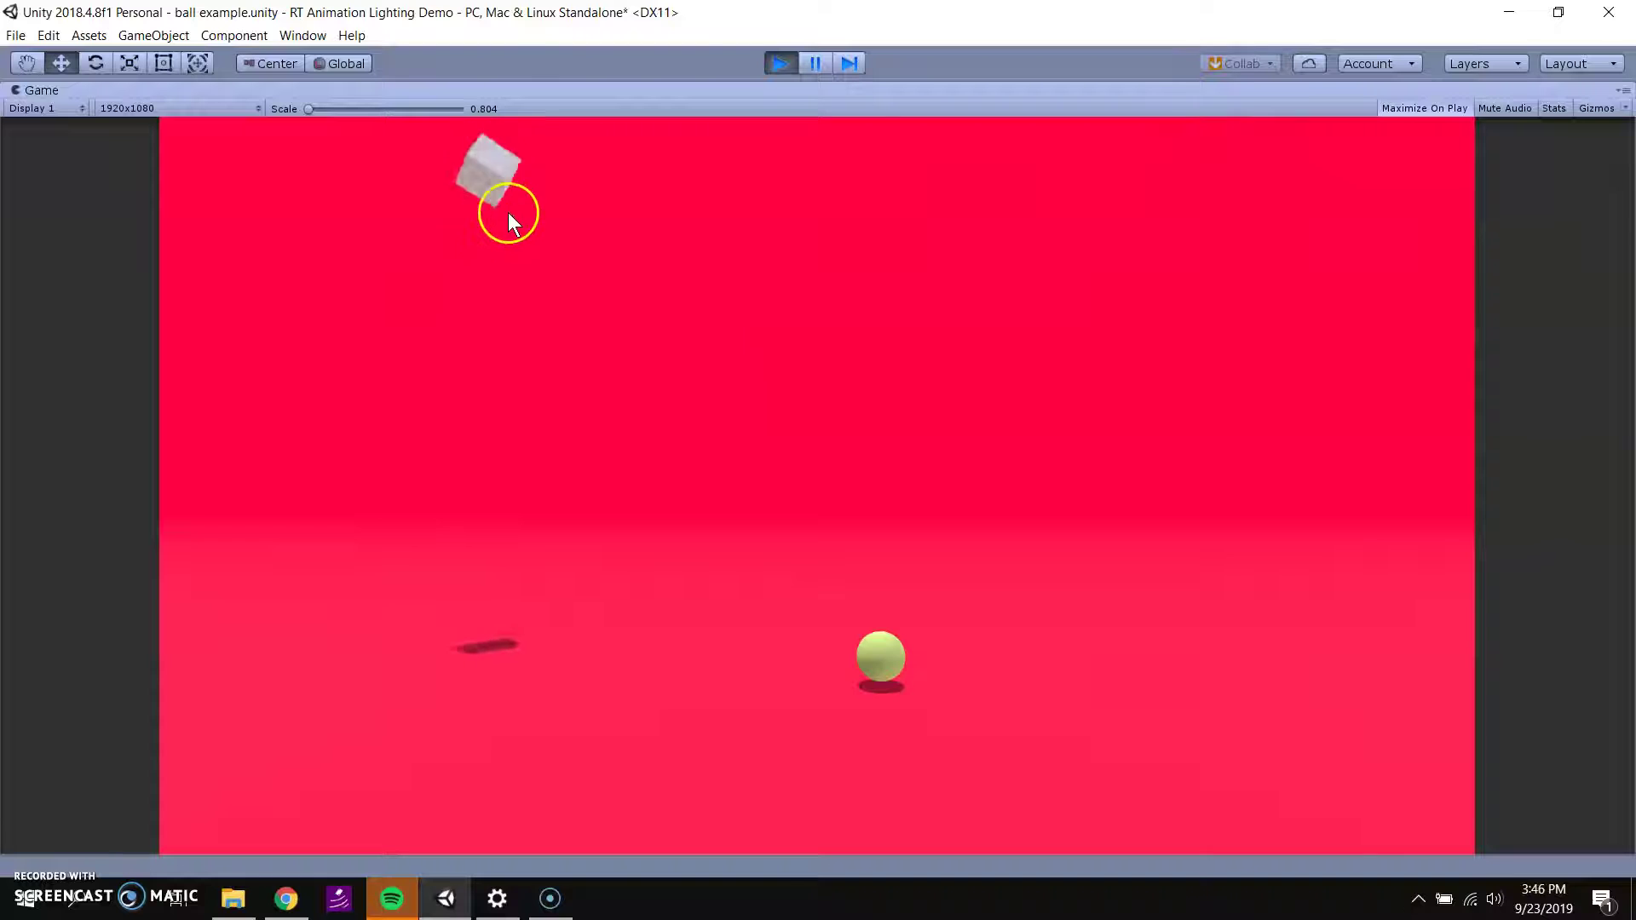
drag(506, 209, 882, 277)
click(1181, 360)
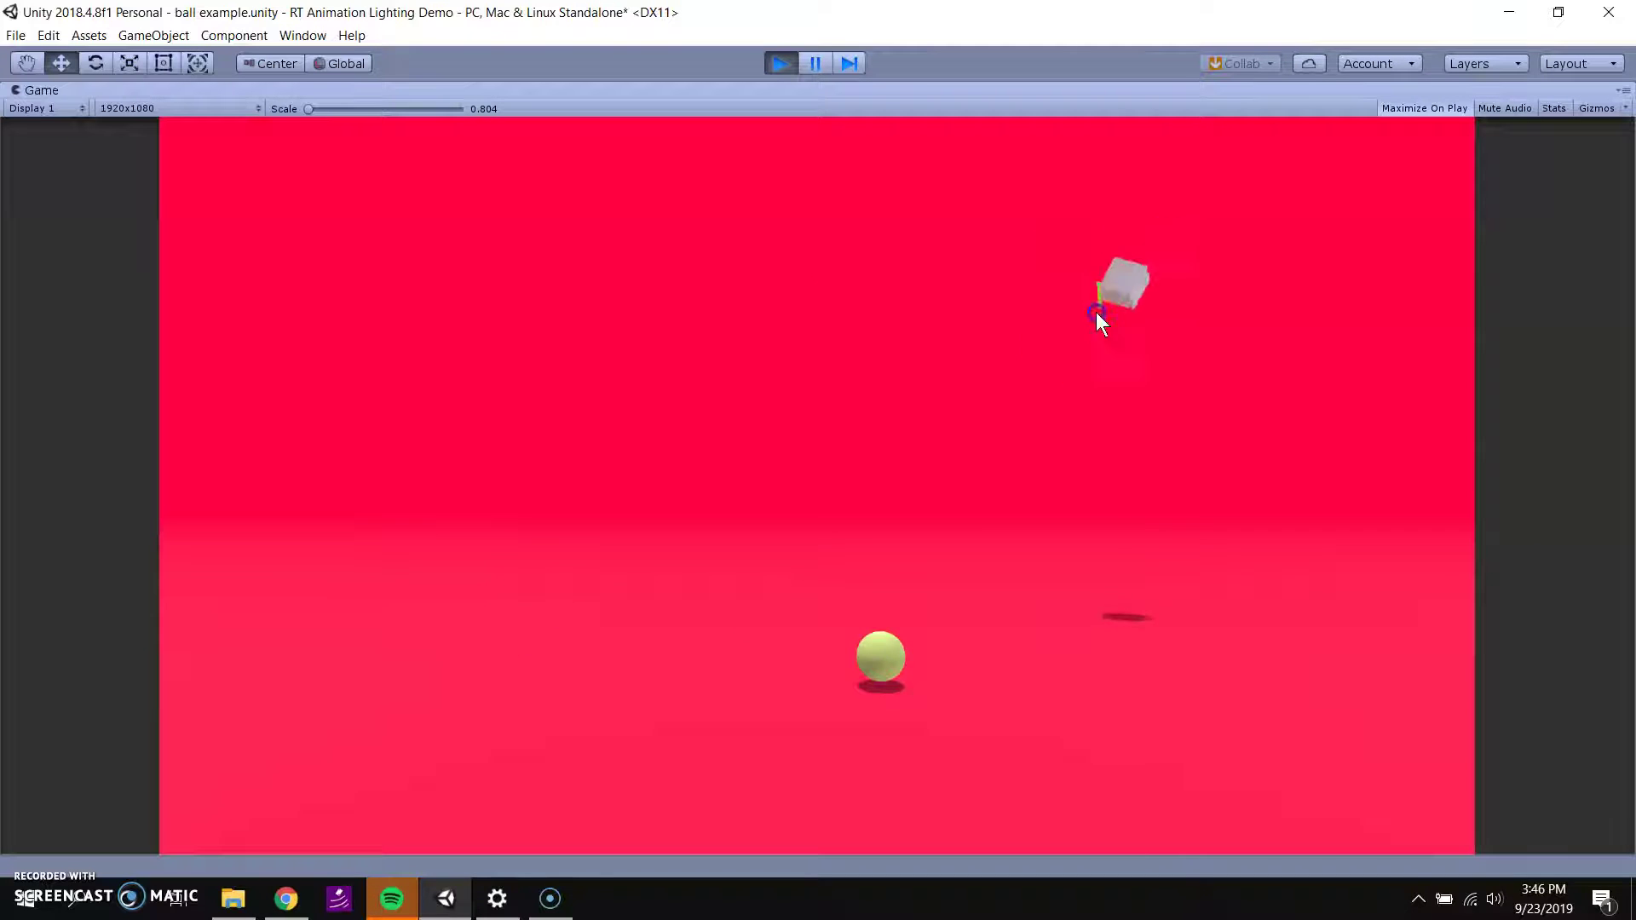
drag(1057, 343, 903, 368)
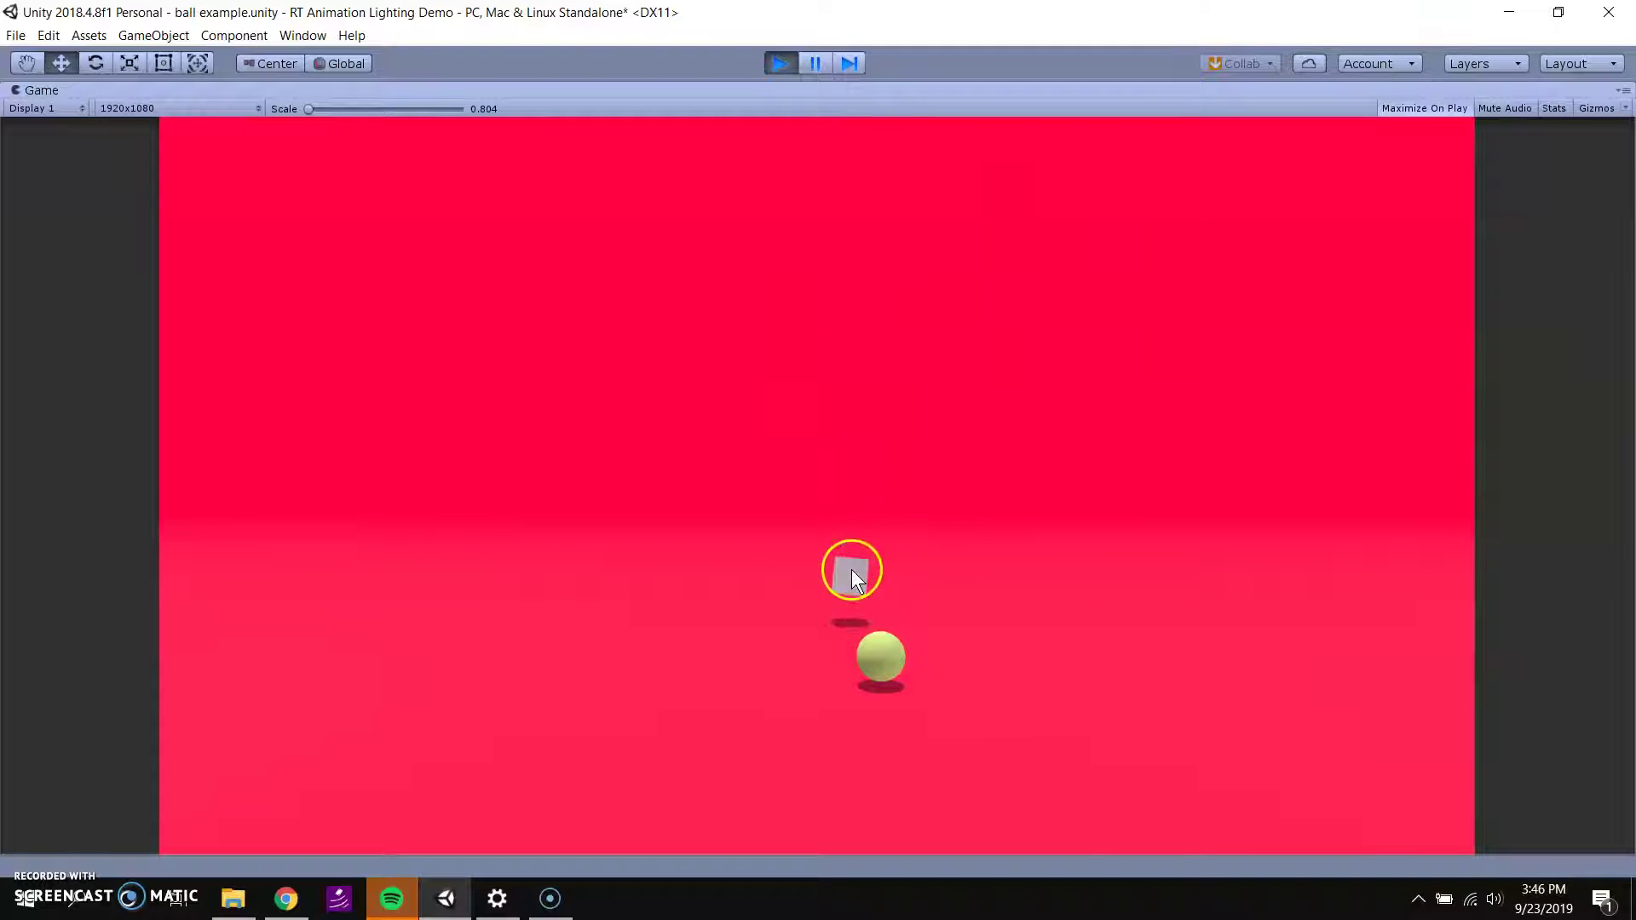
drag(852, 569, 954, 366)
drag(528, 481, 708, 408)
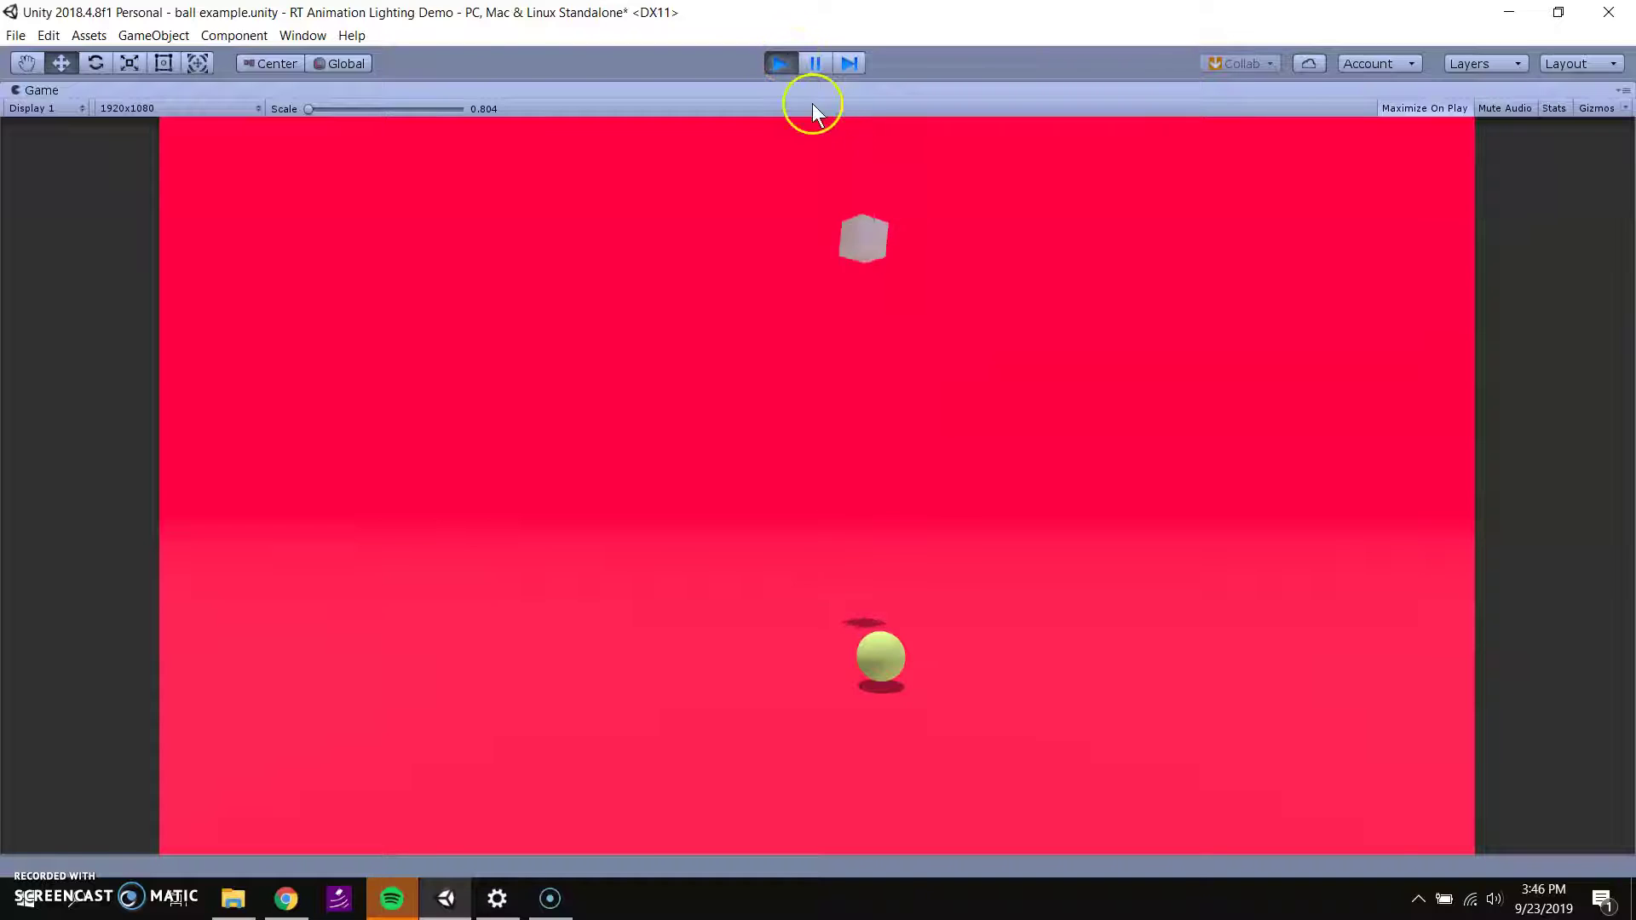
click(789, 66)
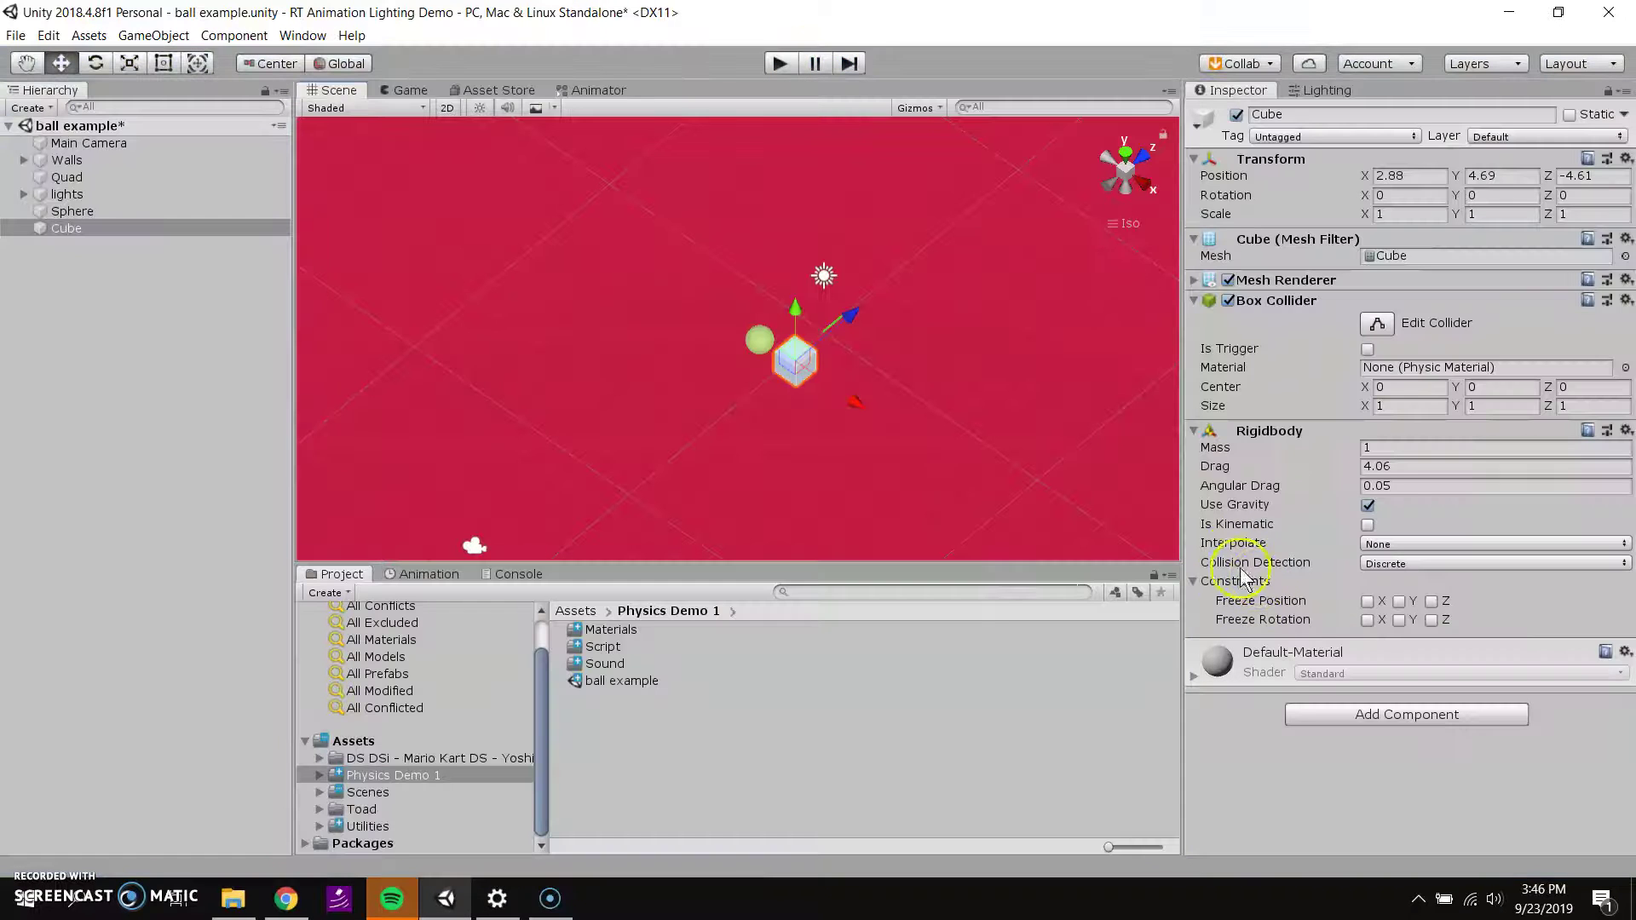
Step: Set Angular Drag to 1.77 and play-test it by flinging the cube left and up-right
click(1346, 488)
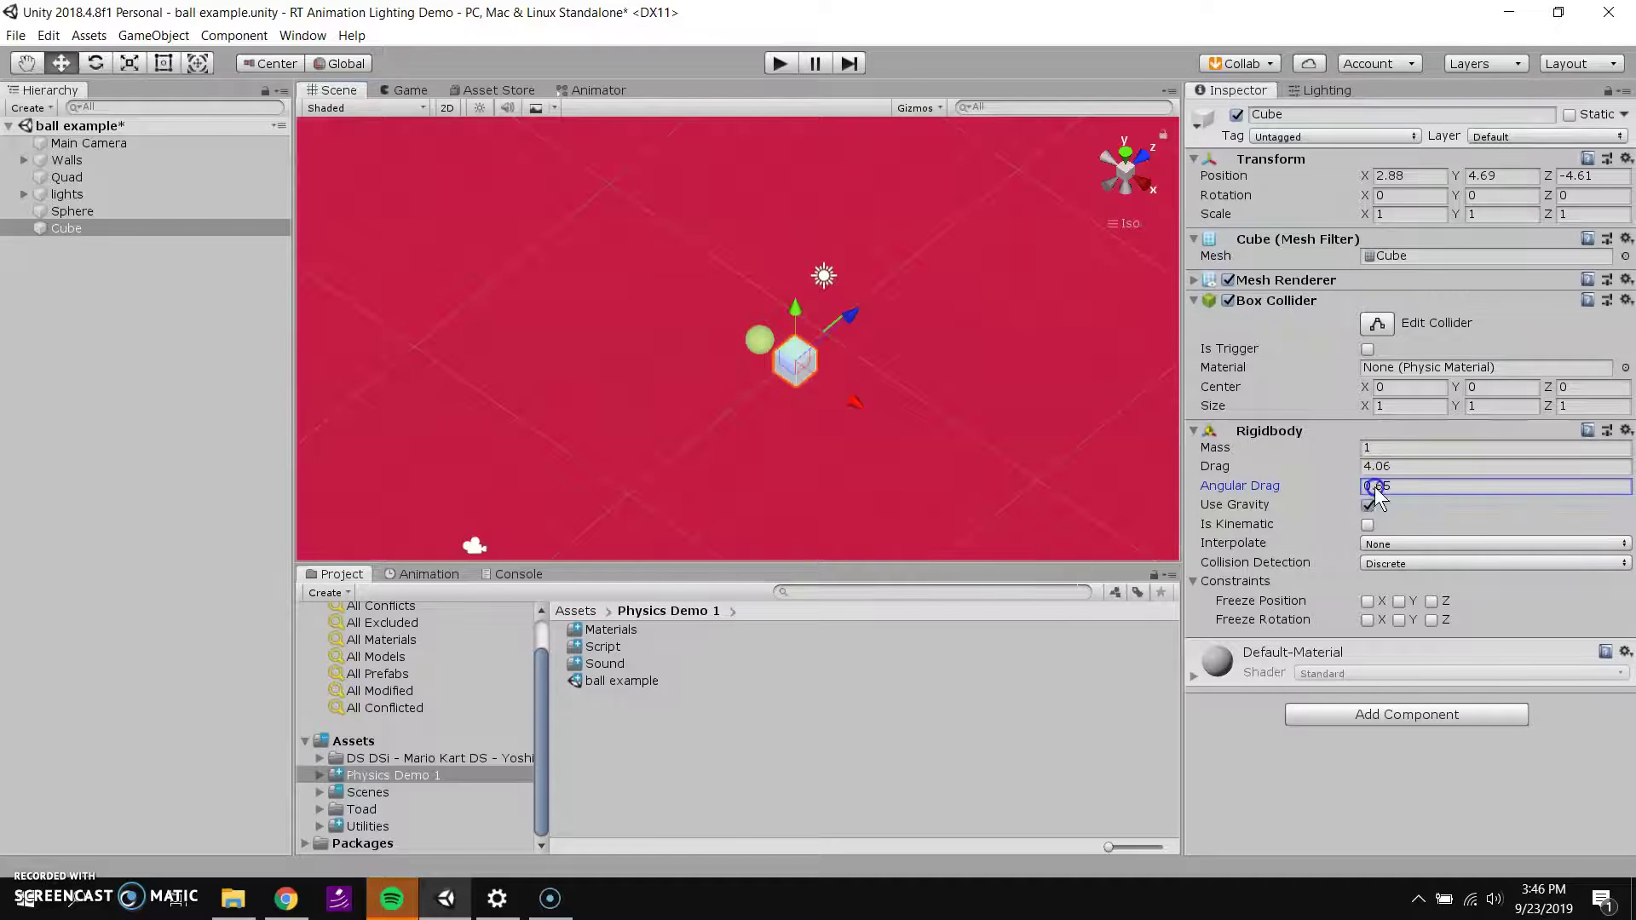
text(1.77)
click(779, 63)
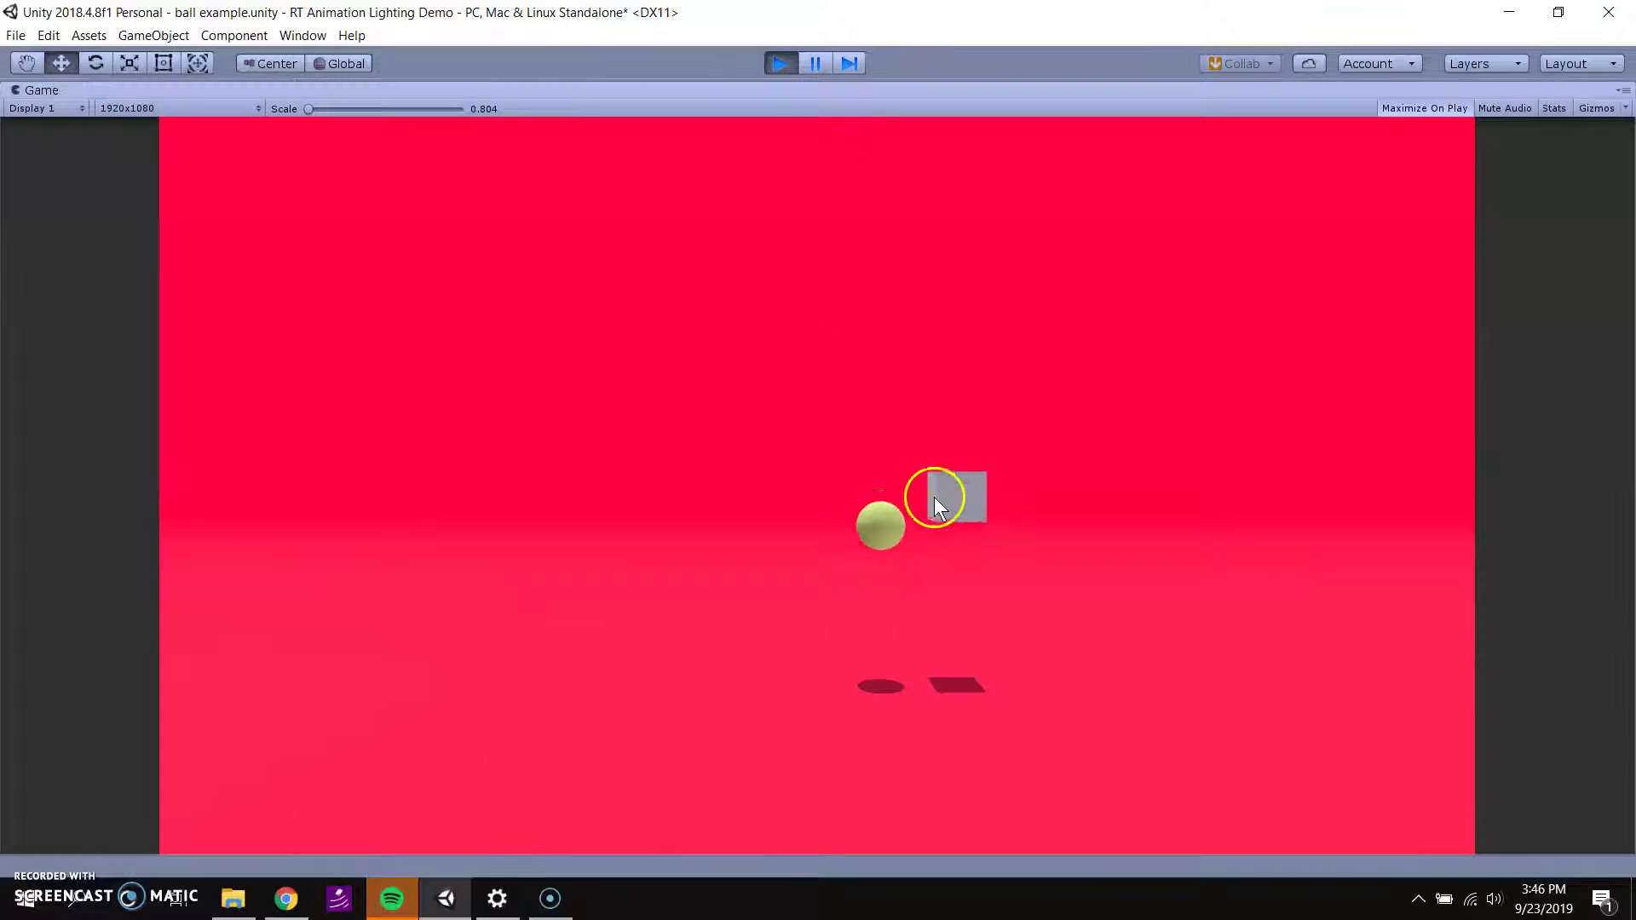
drag(934, 498, 914, 331)
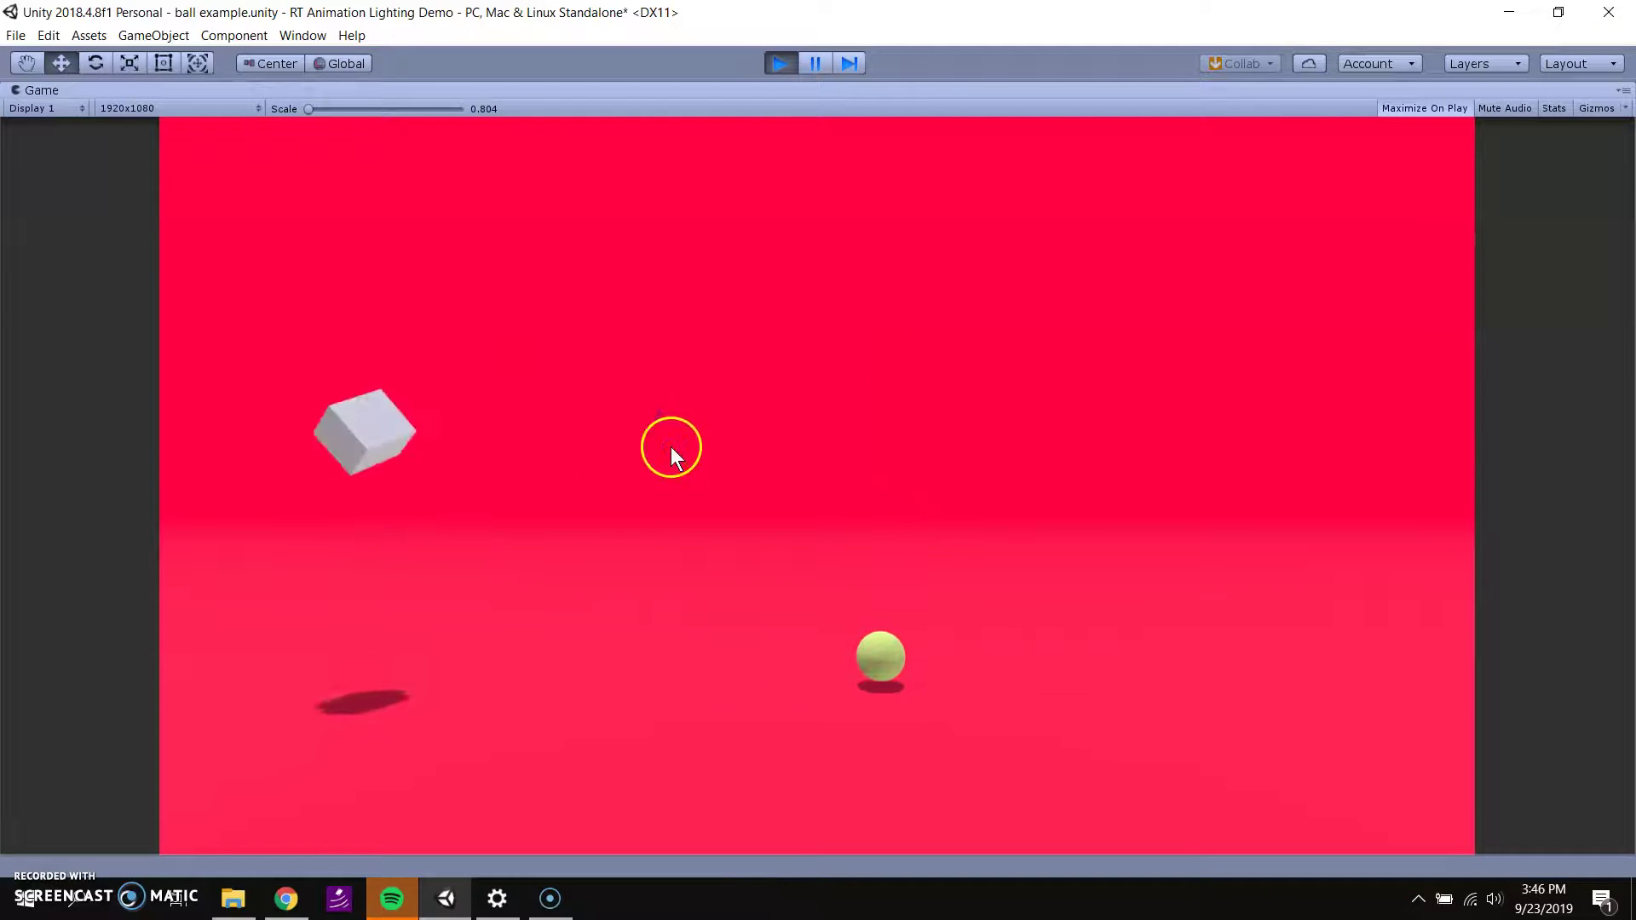
drag(353, 537, 717, 402)
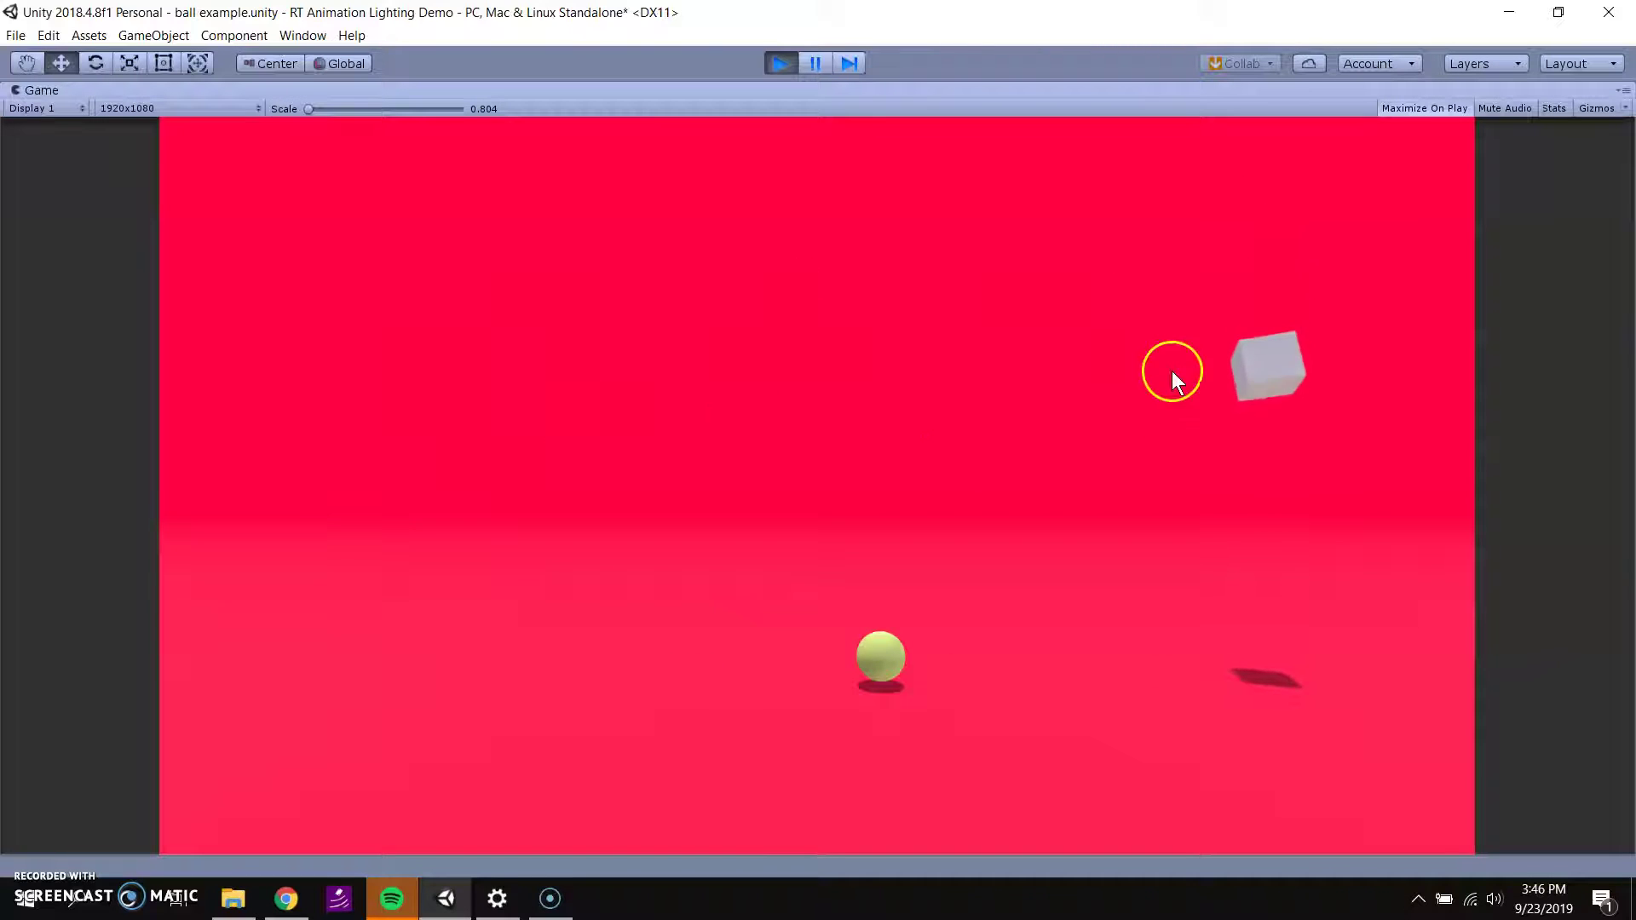
click(781, 64)
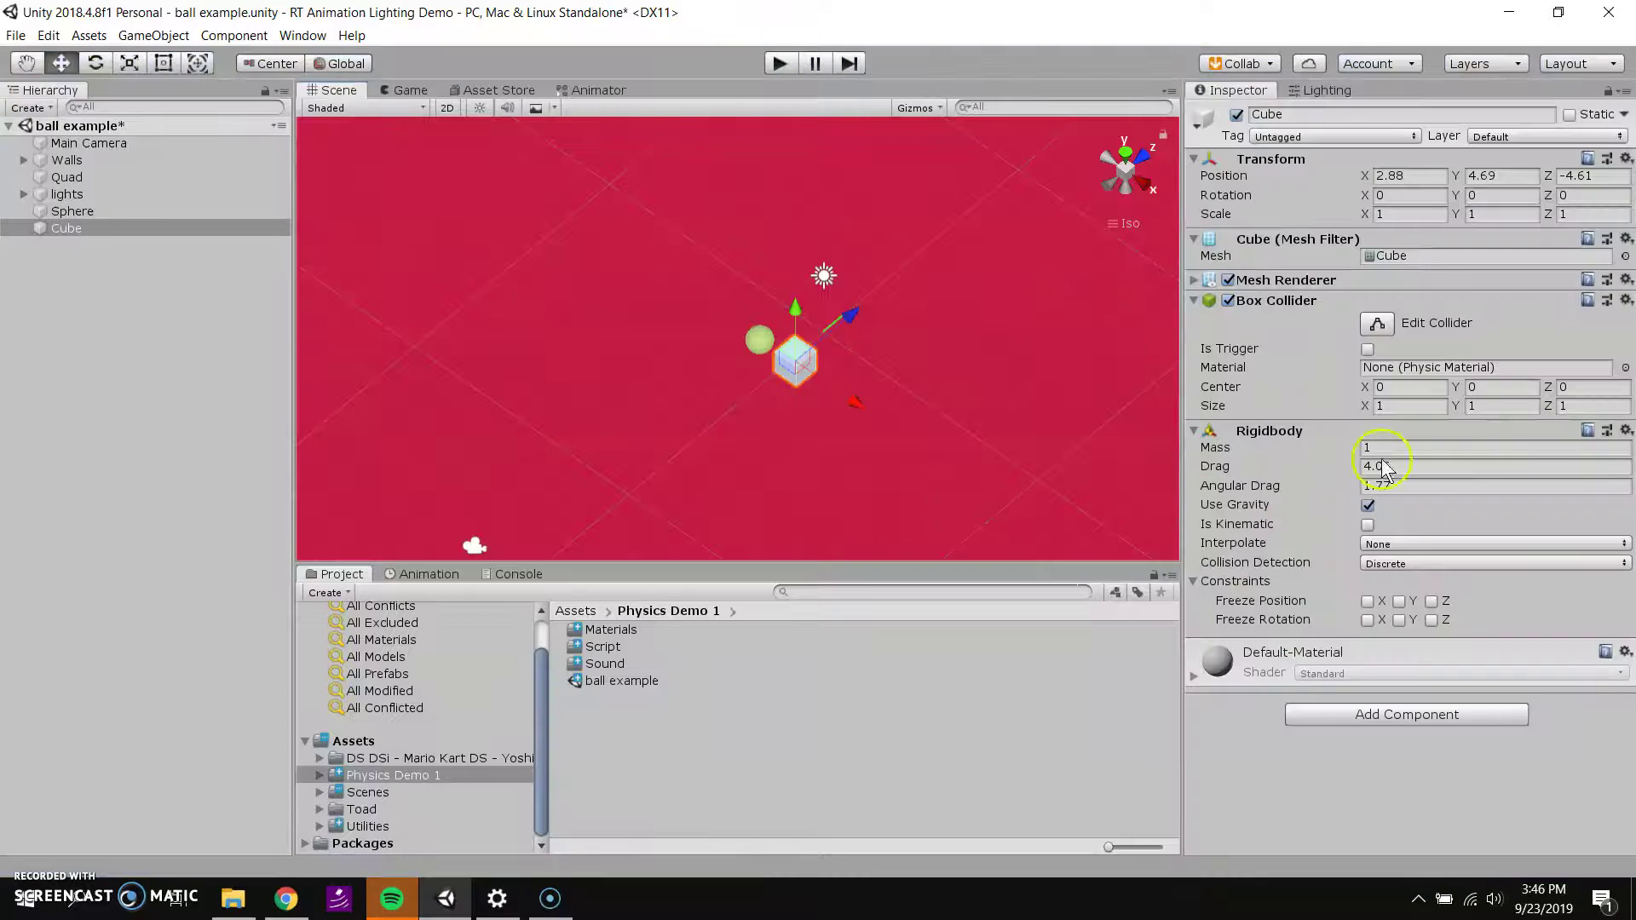
Step: Turn off Use Gravity on the Cube's Rigidbody and pull the floating cube around in play mode
click(1369, 510)
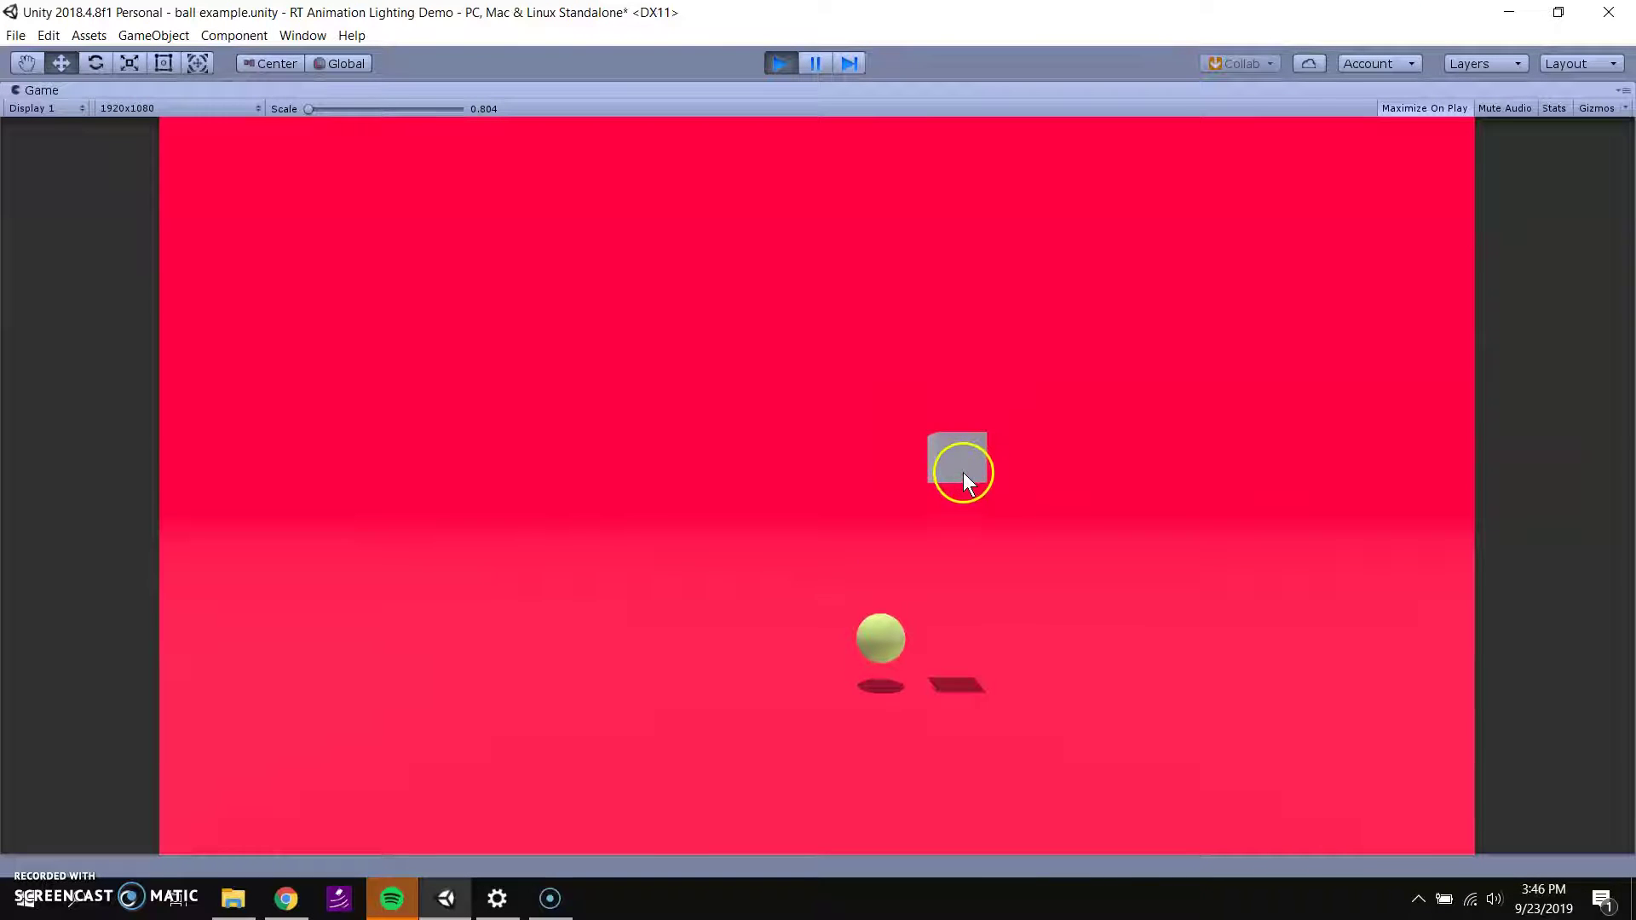
drag(963, 472, 902, 311)
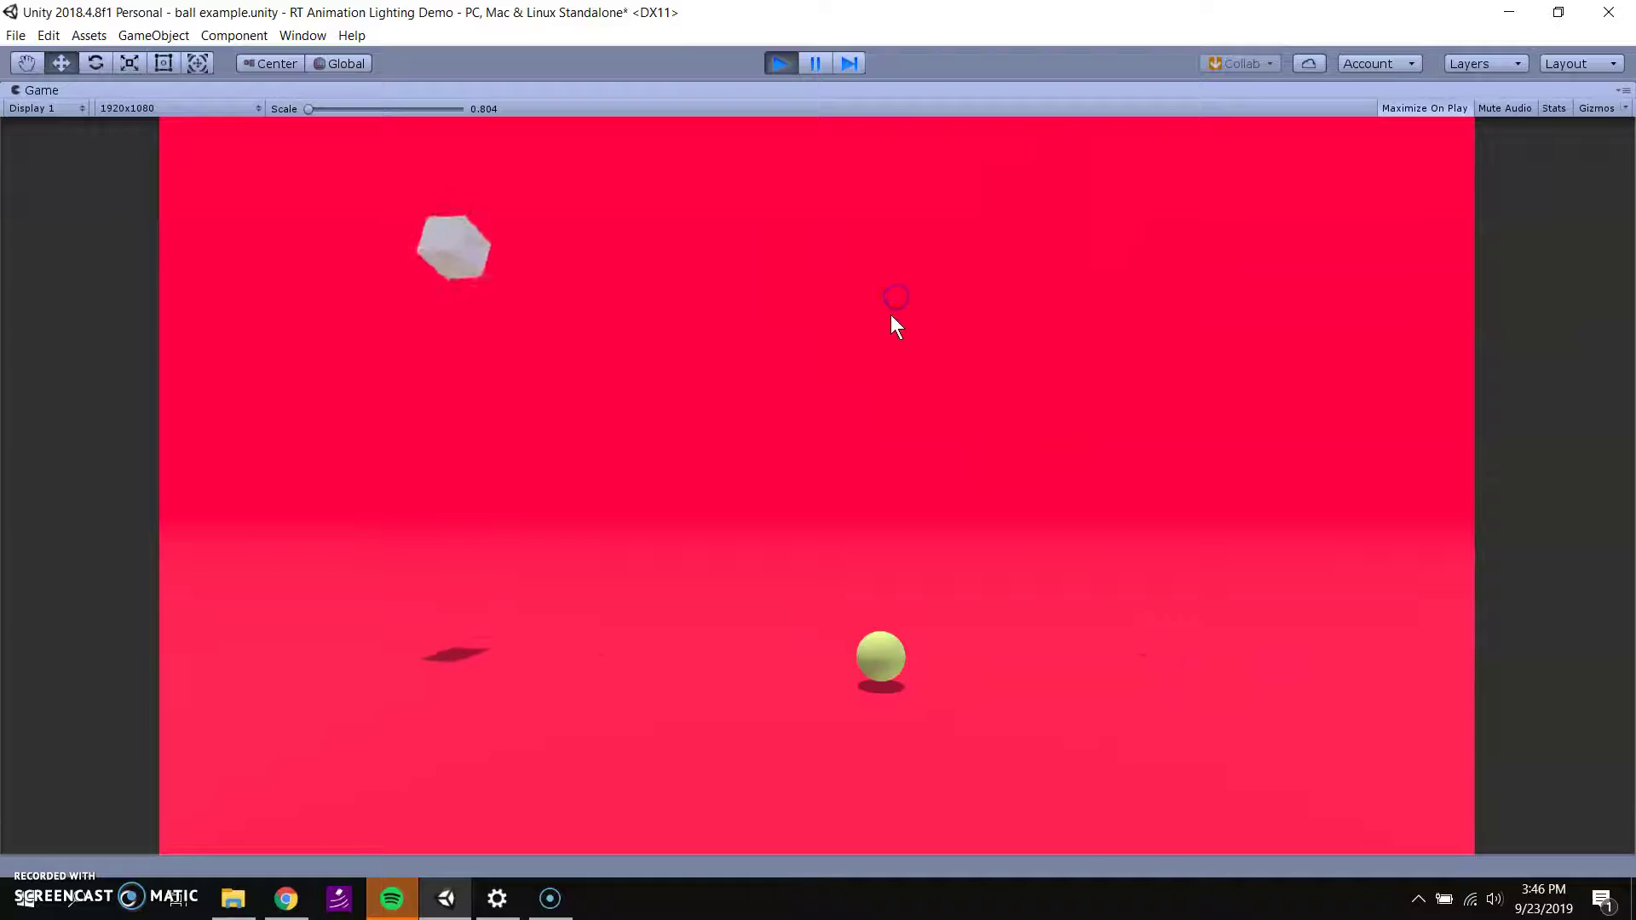
drag(509, 267, 872, 453)
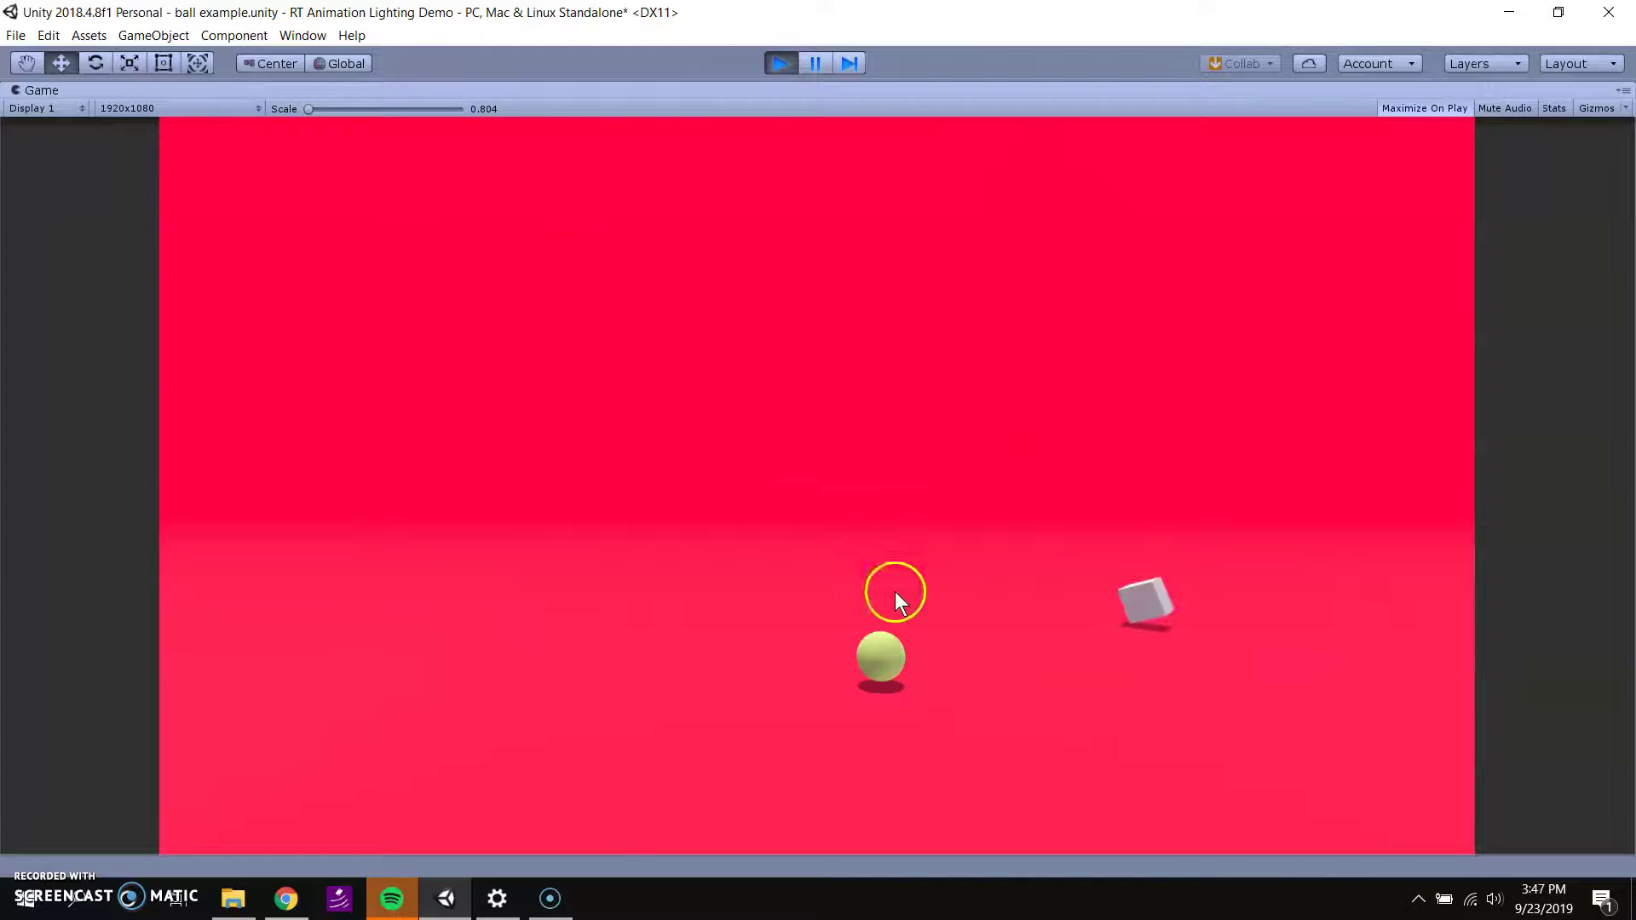
click(780, 63)
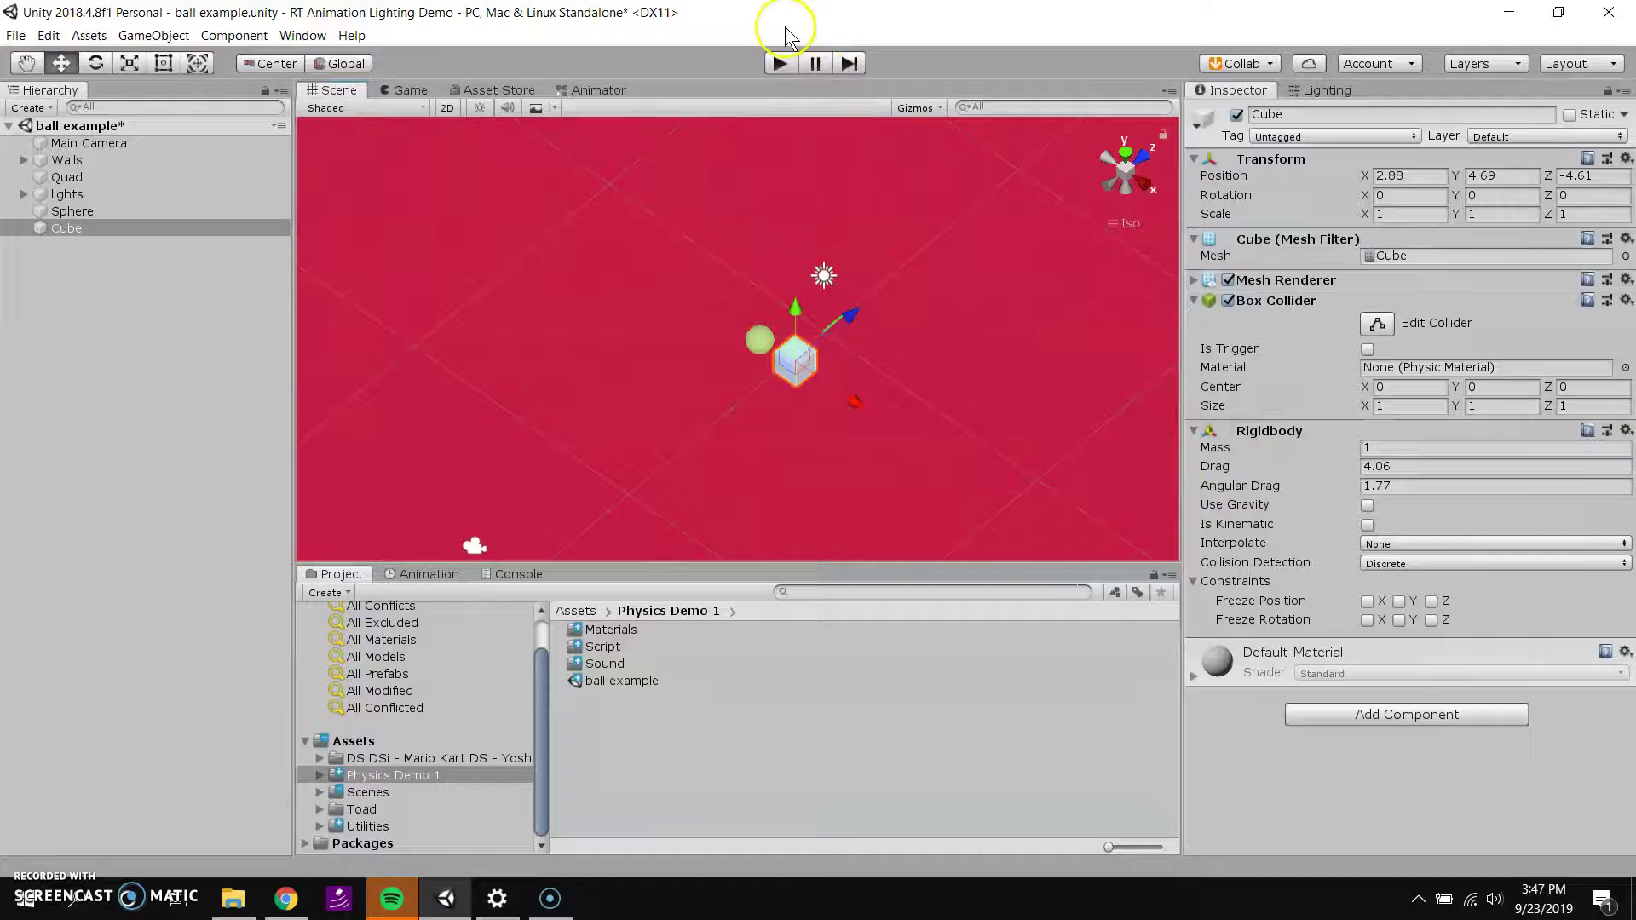
click(777, 63)
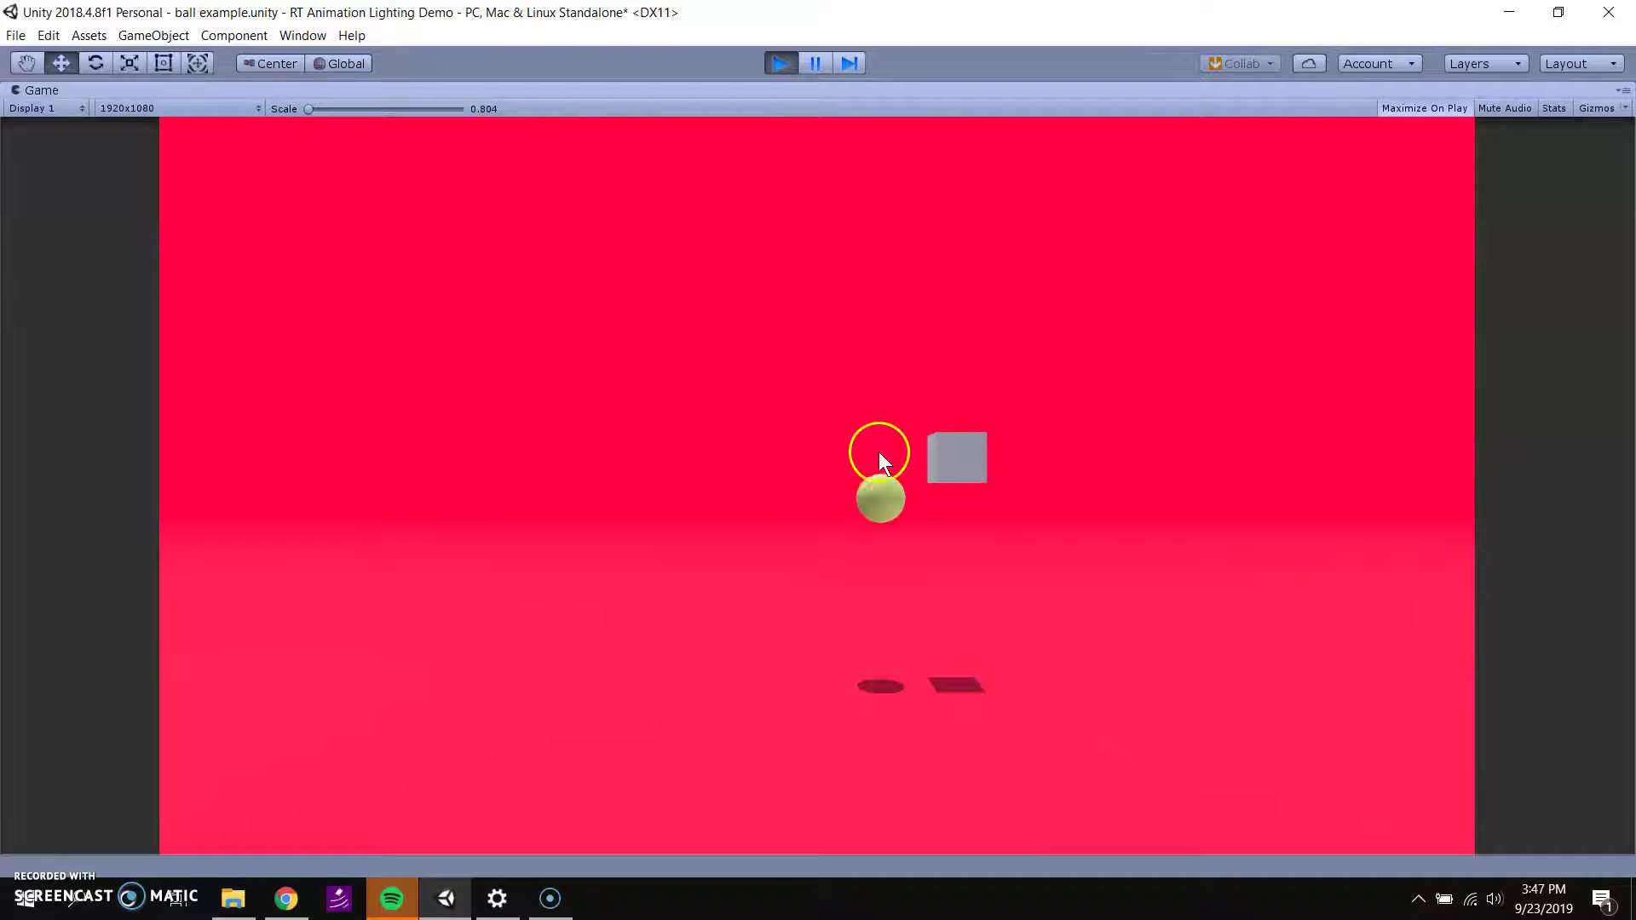
drag(937, 459, 657, 407)
drag(576, 603, 1001, 240)
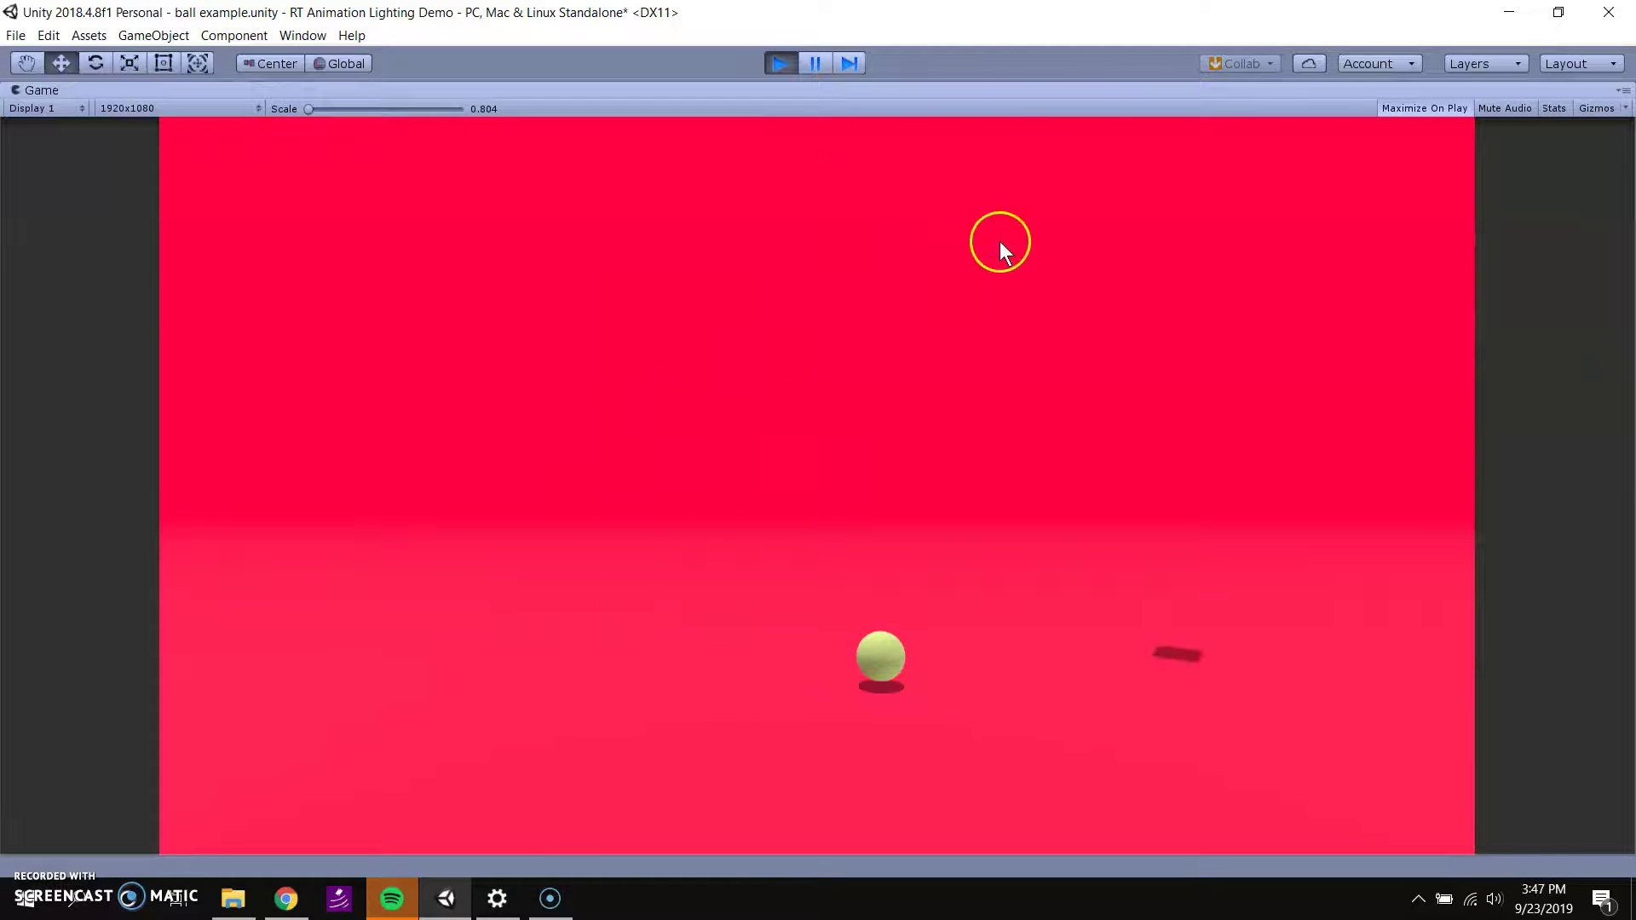
click(781, 63)
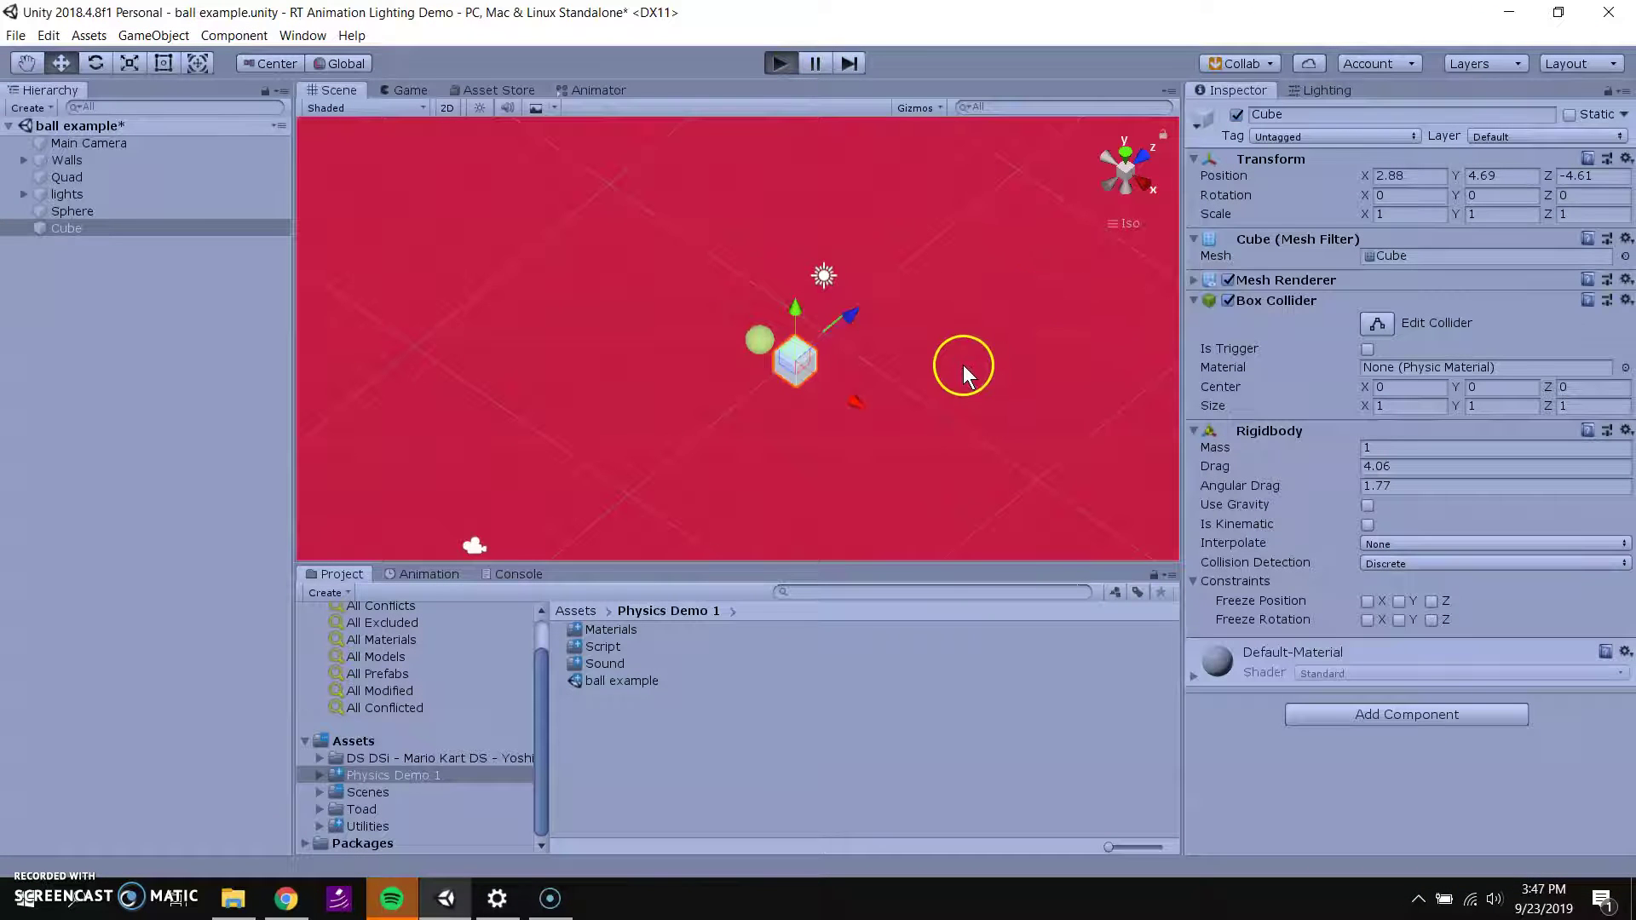
key(ctrl+p)
drag(949, 453, 990, 432)
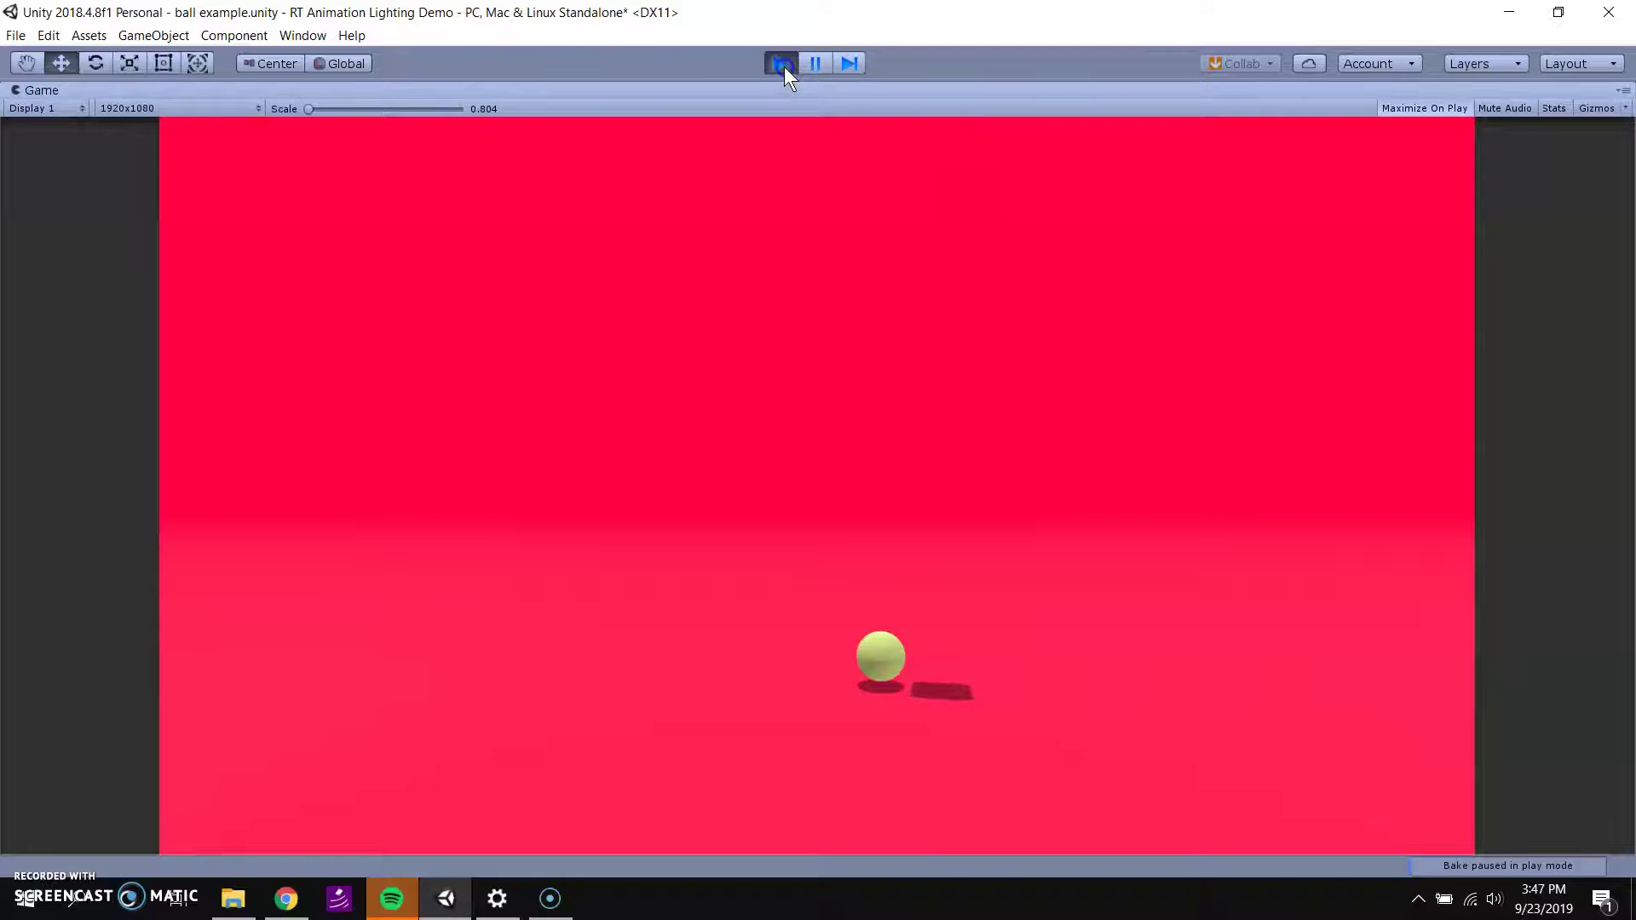
click(784, 66)
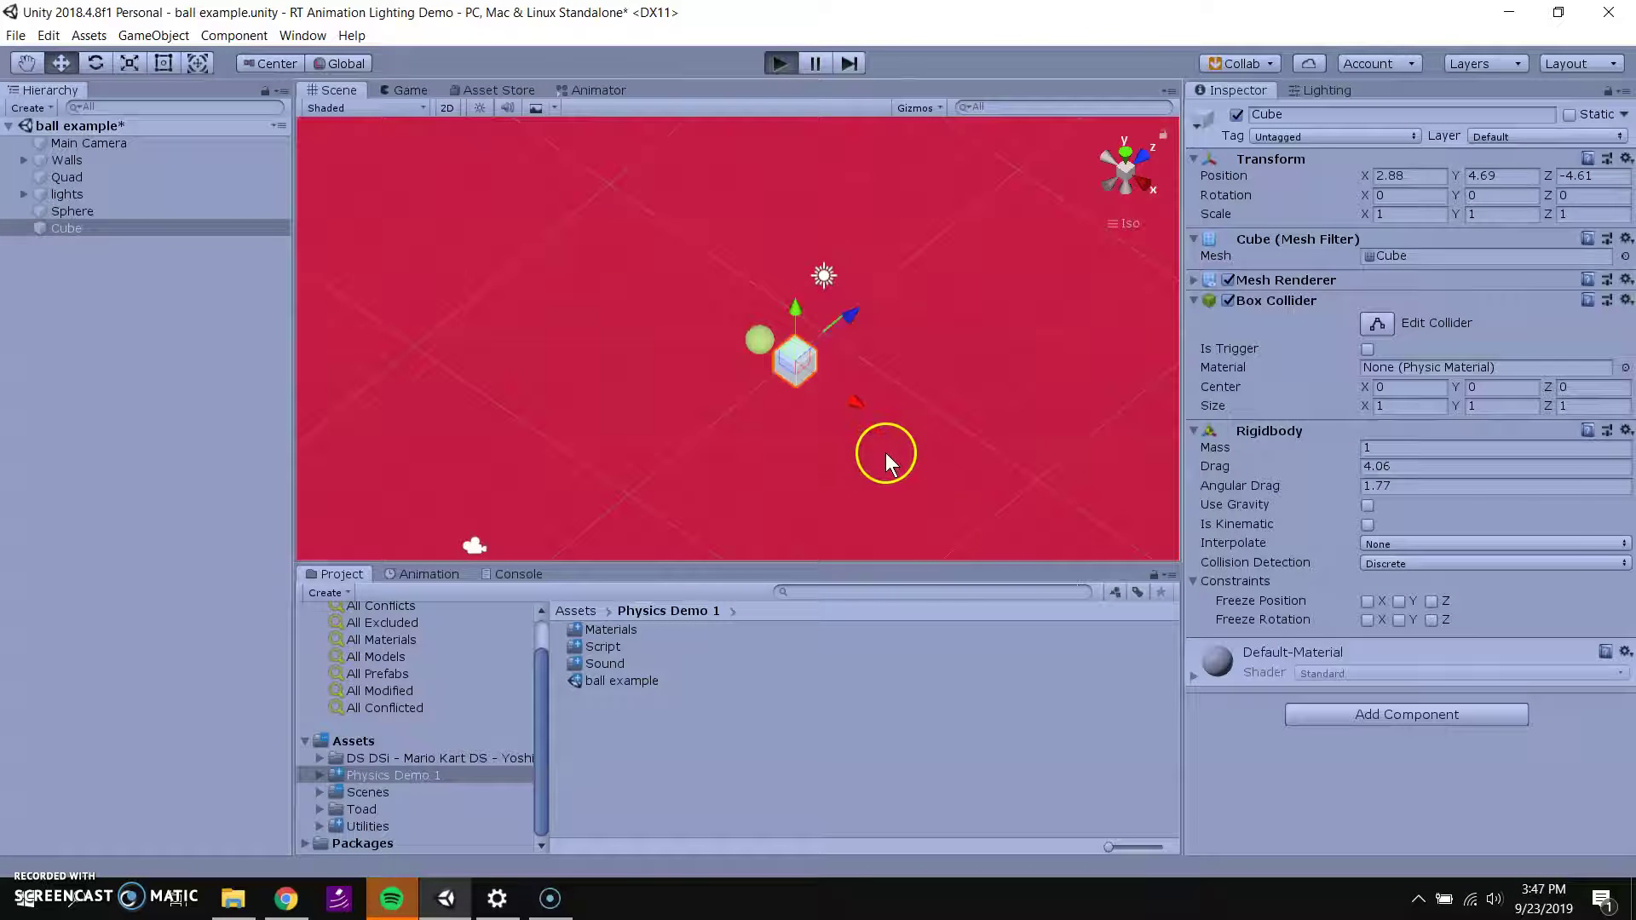
key(ctrl+p)
drag(933, 467, 647, 586)
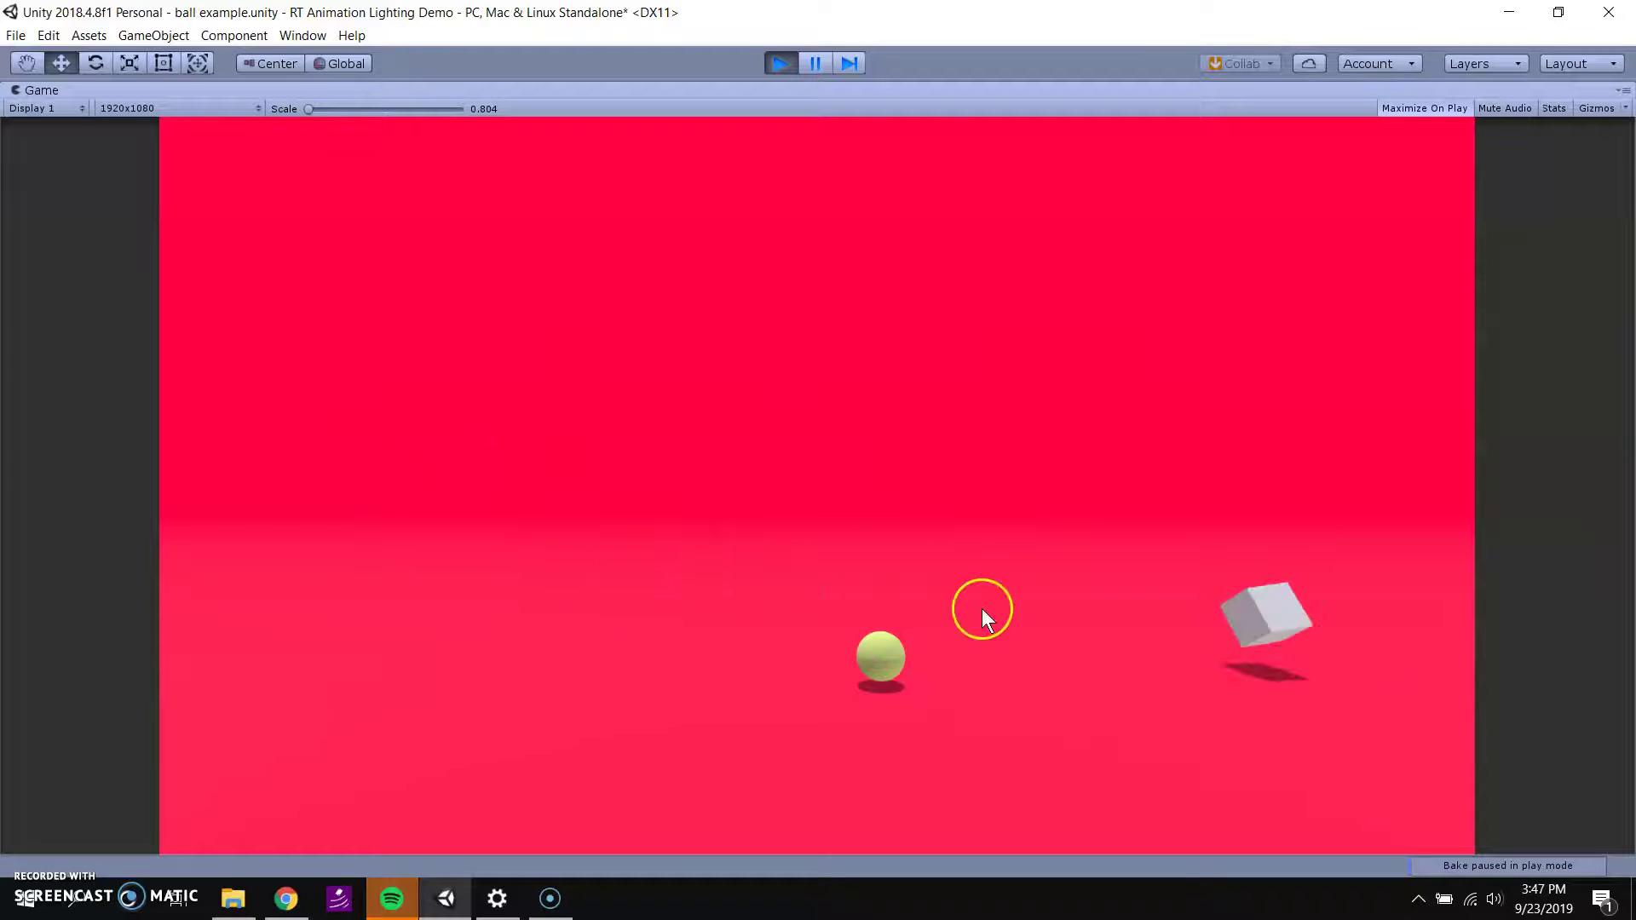
click(1242, 622)
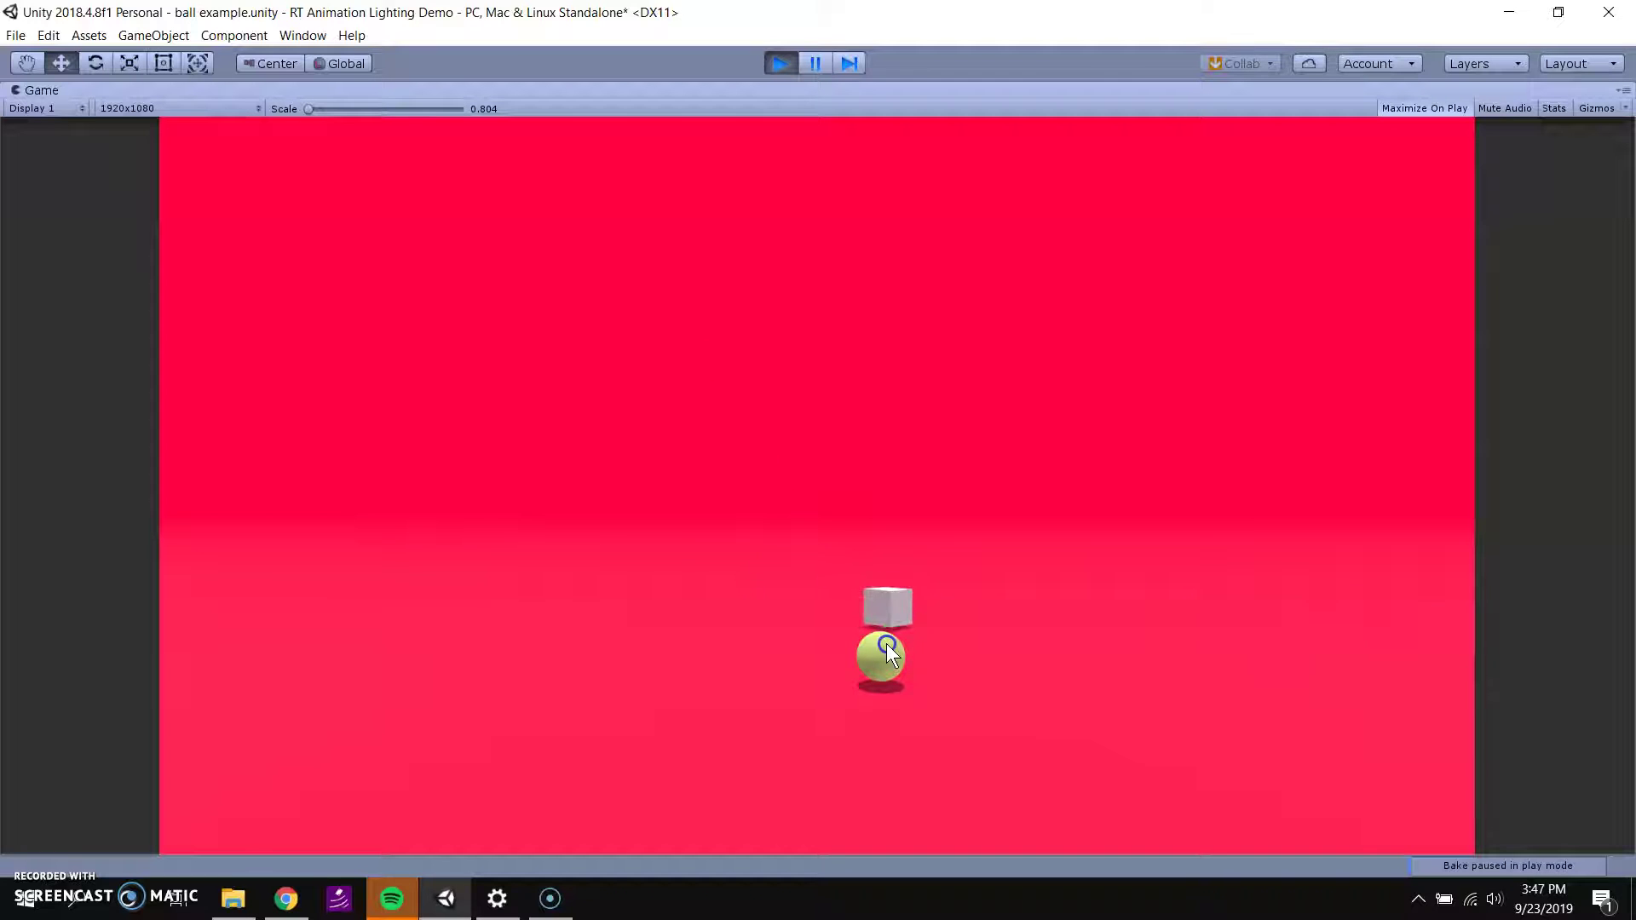
drag(885, 669, 895, 619)
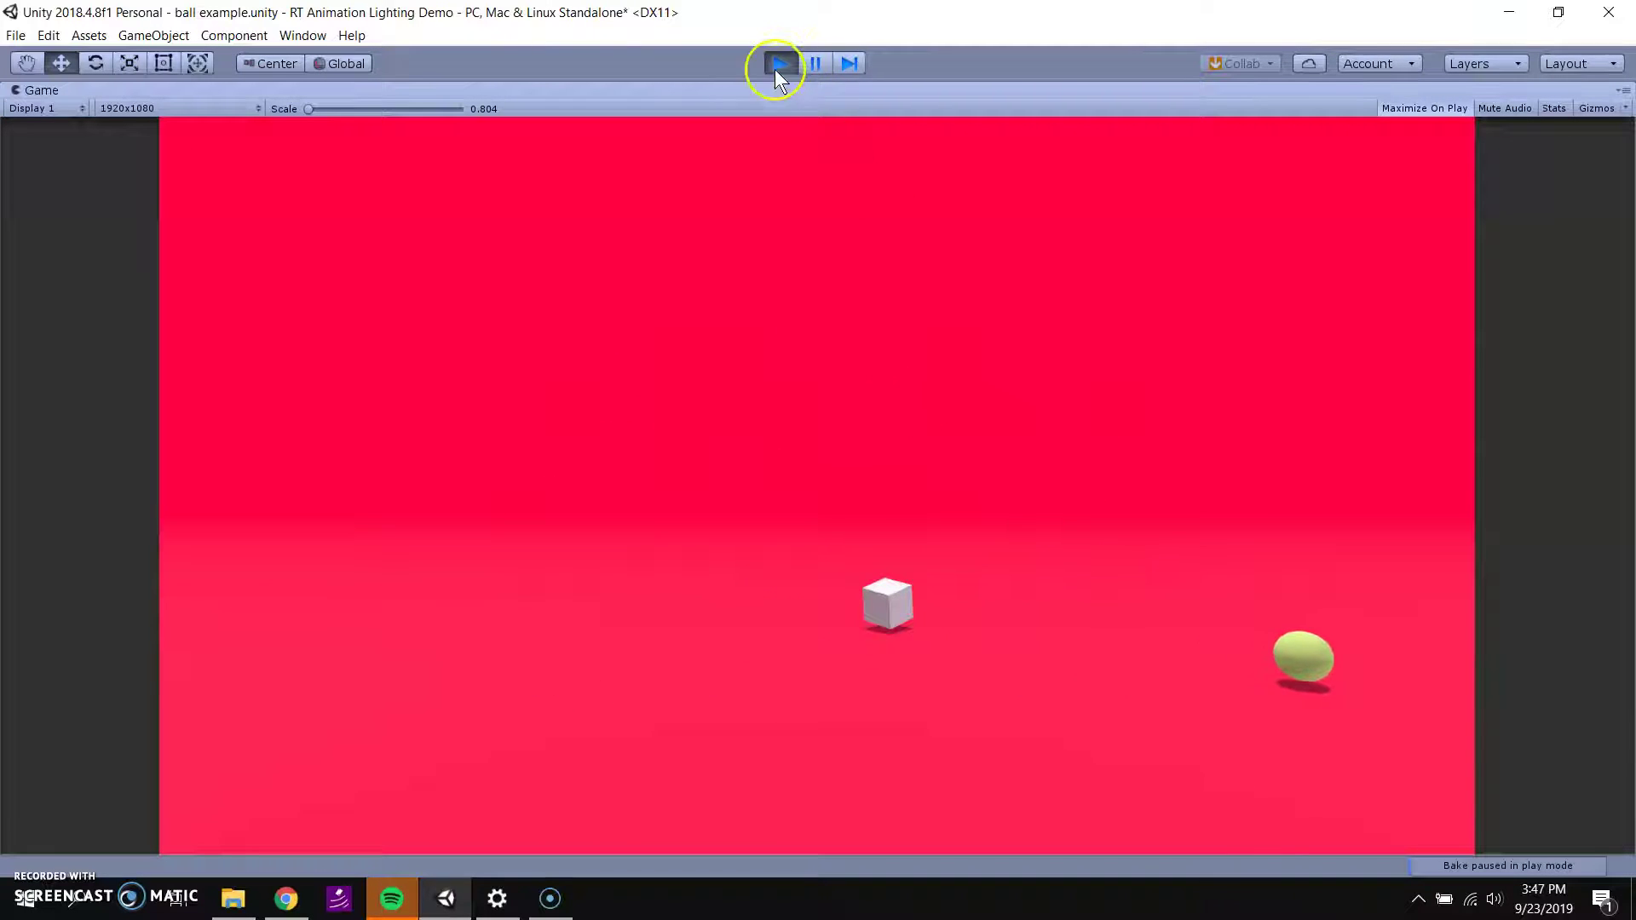
click(805, 64)
Step: Freeze the cube's position on X and Z, then play-test by pulling and lifting it
alt+drag(961, 392, 806, 345)
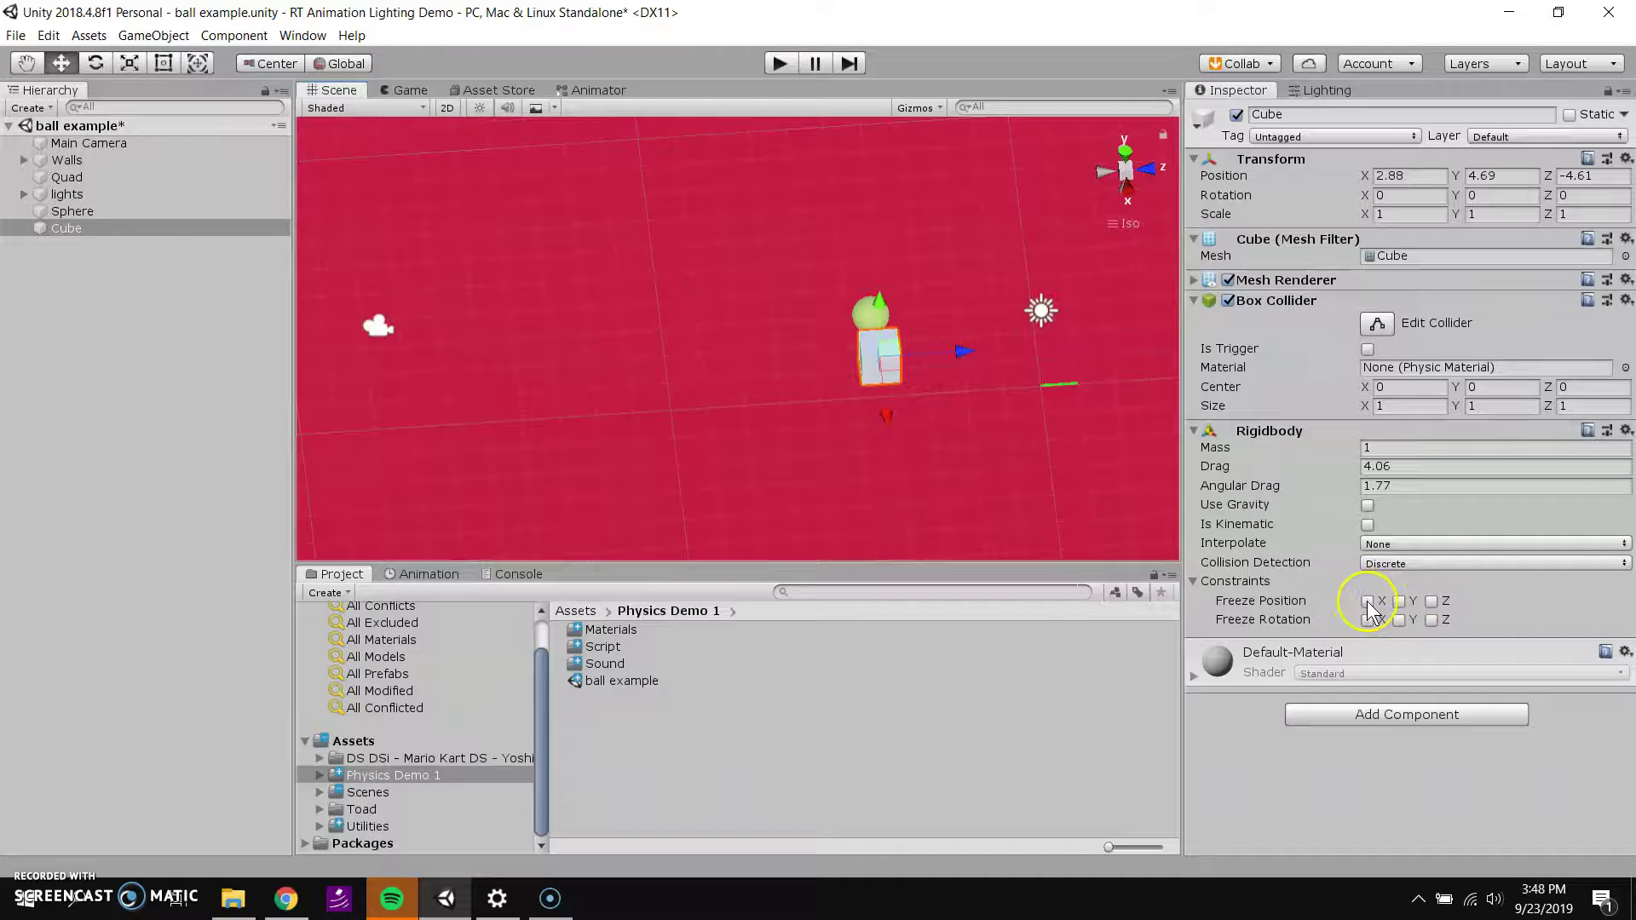
click(1433, 601)
click(779, 63)
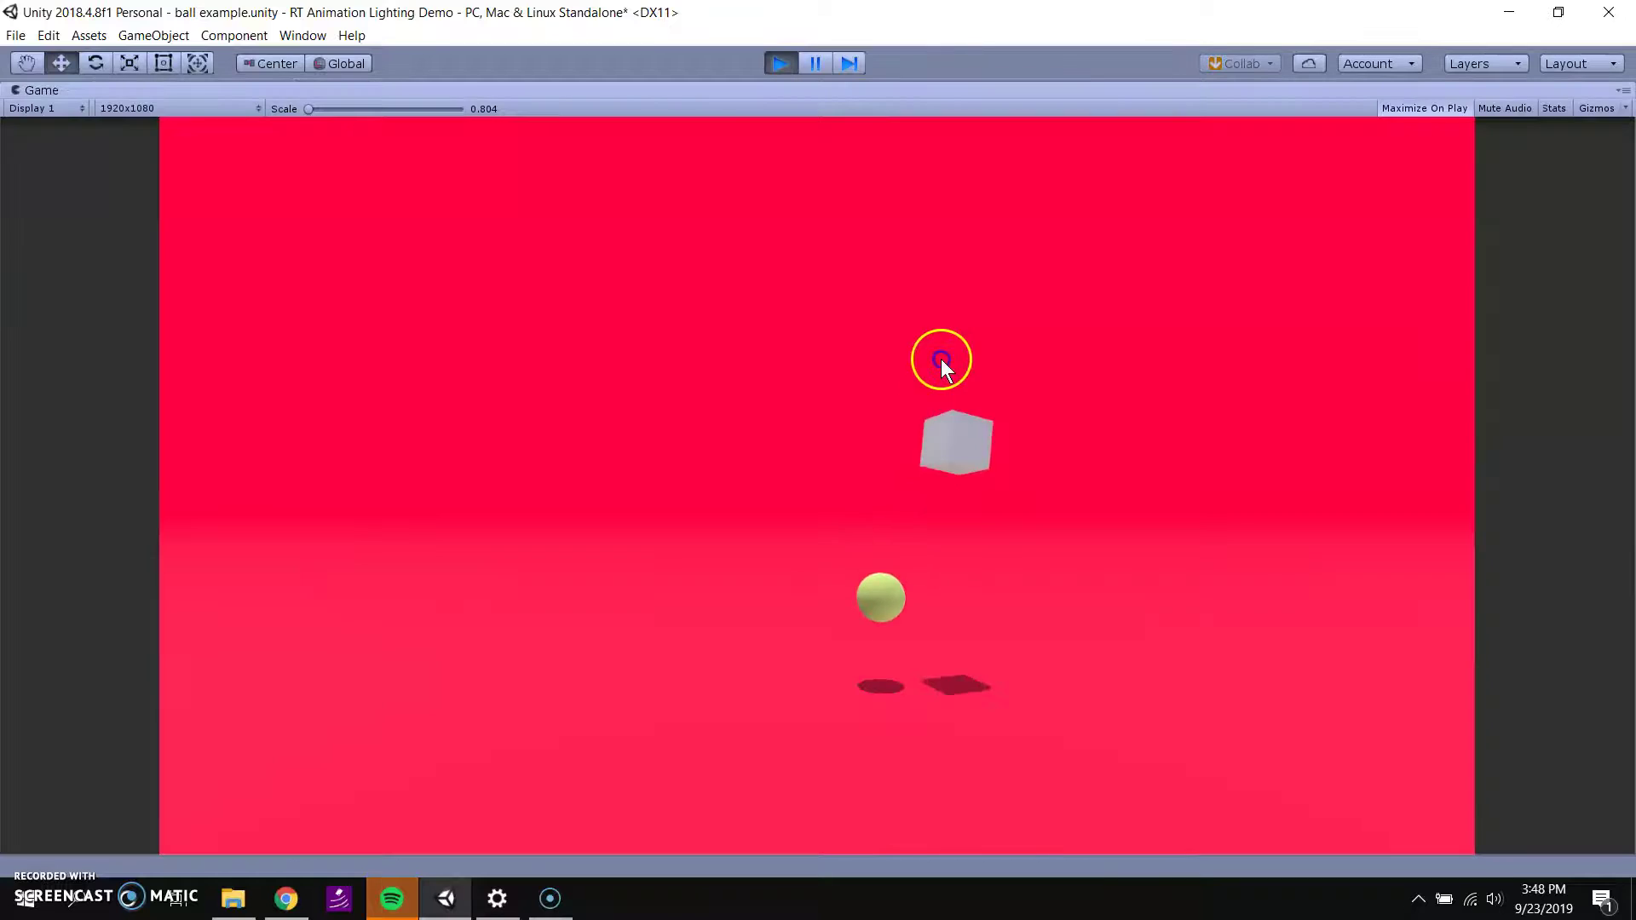
drag(940, 359, 735, 345)
drag(948, 639, 856, 325)
click(782, 61)
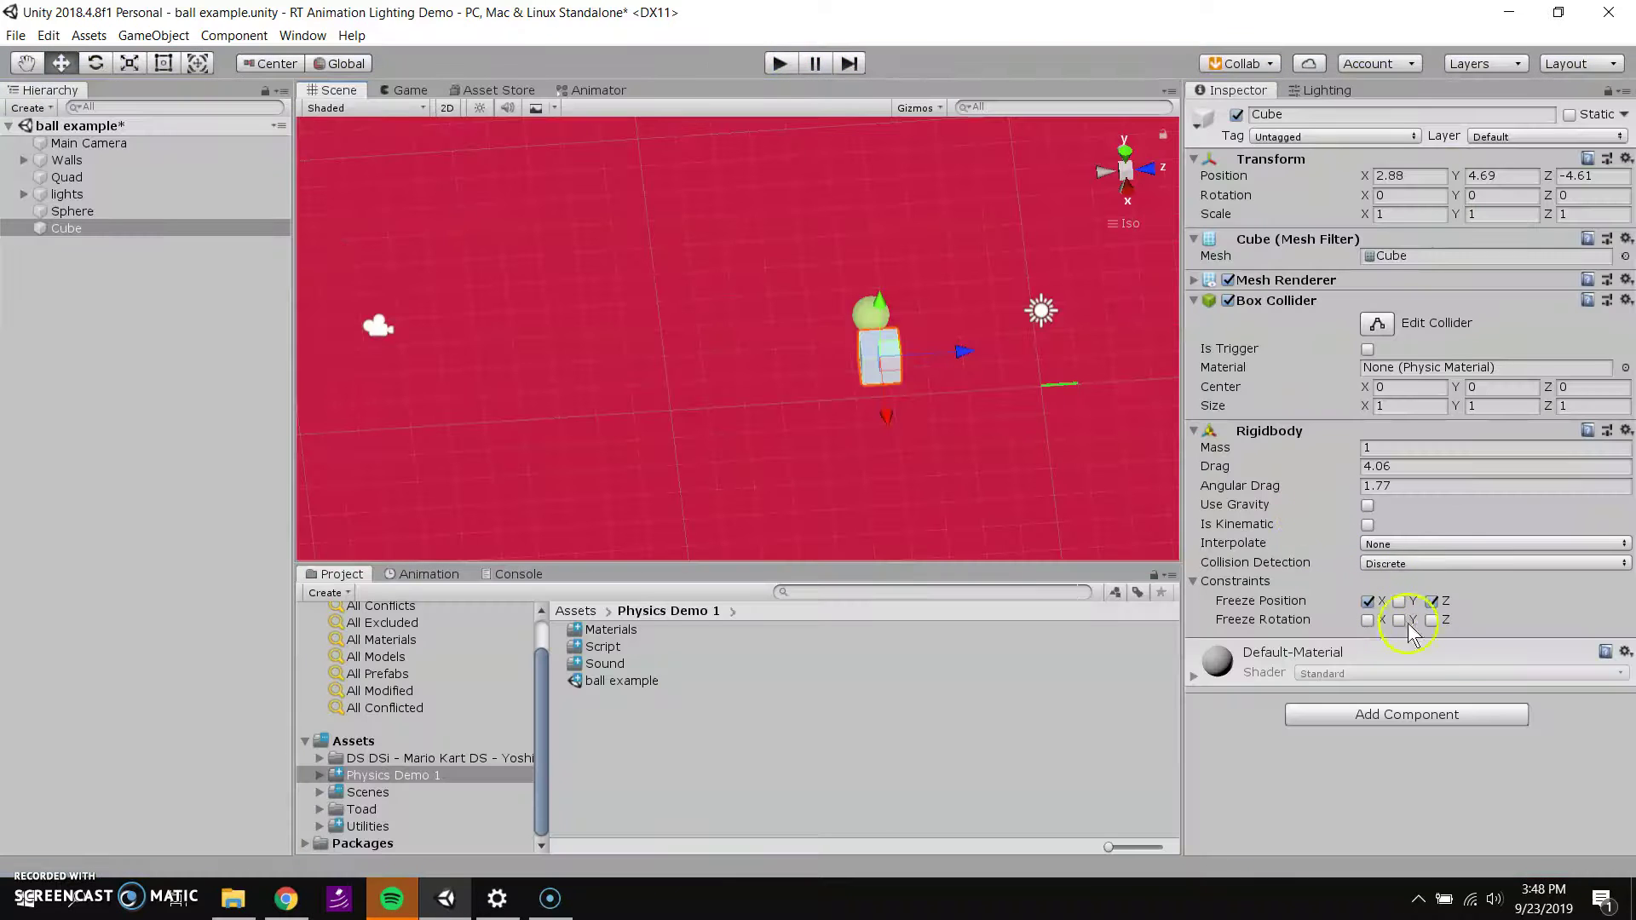
Step: Unfreeze the cube's X position, keeping Z frozen, and test by flinging the ball and cube
alt+drag(782, 380, 818, 422)
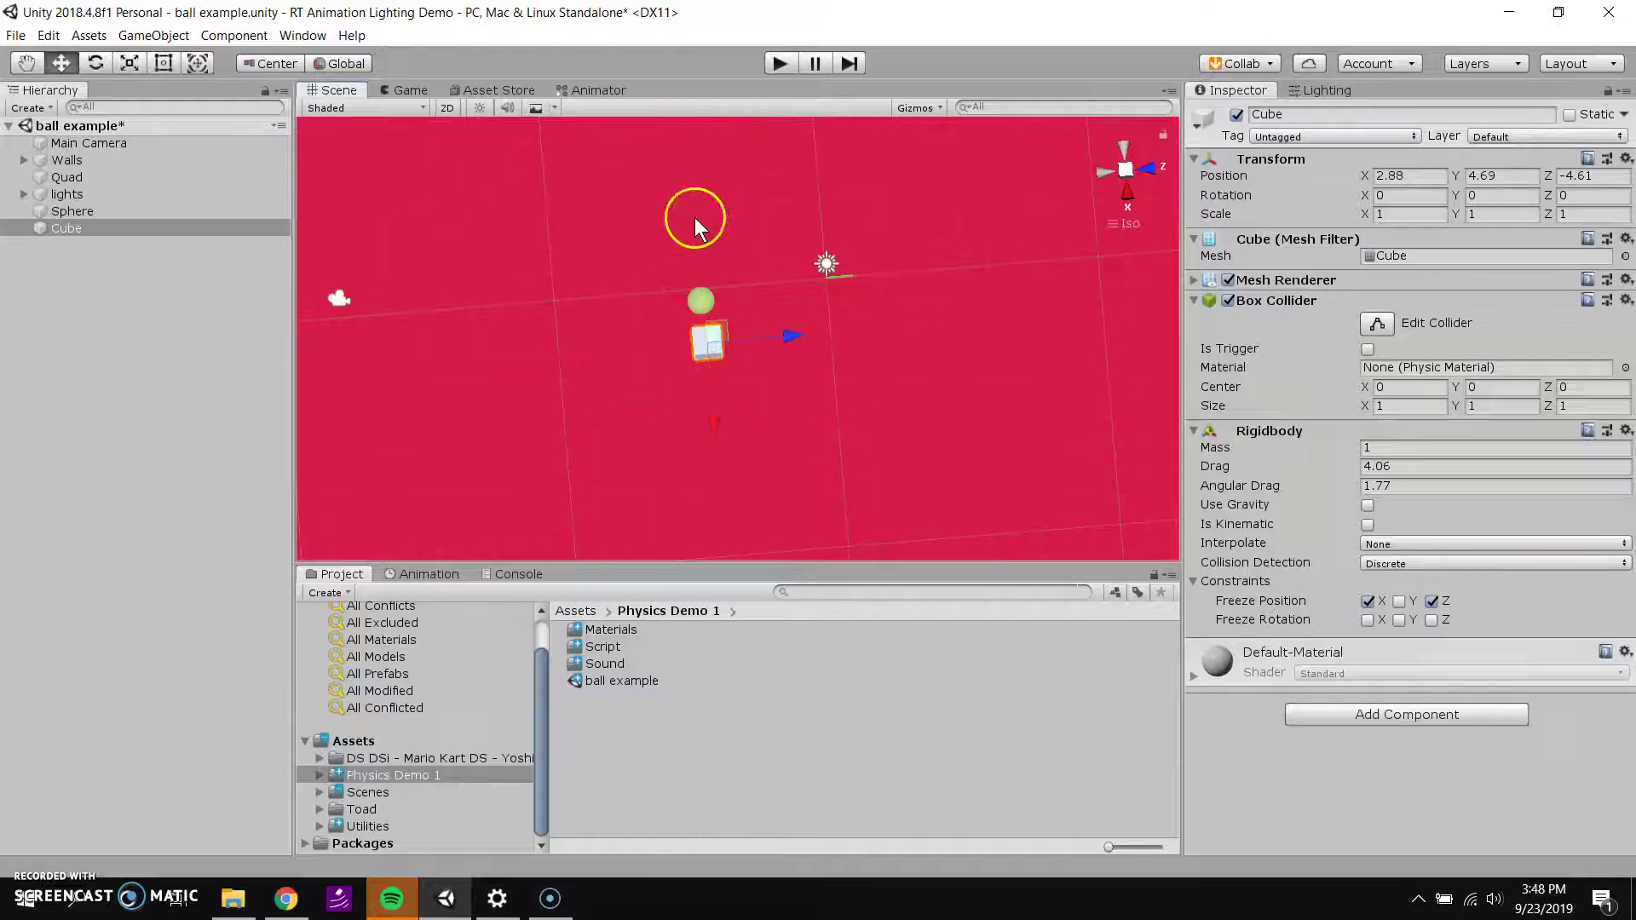
click(1368, 601)
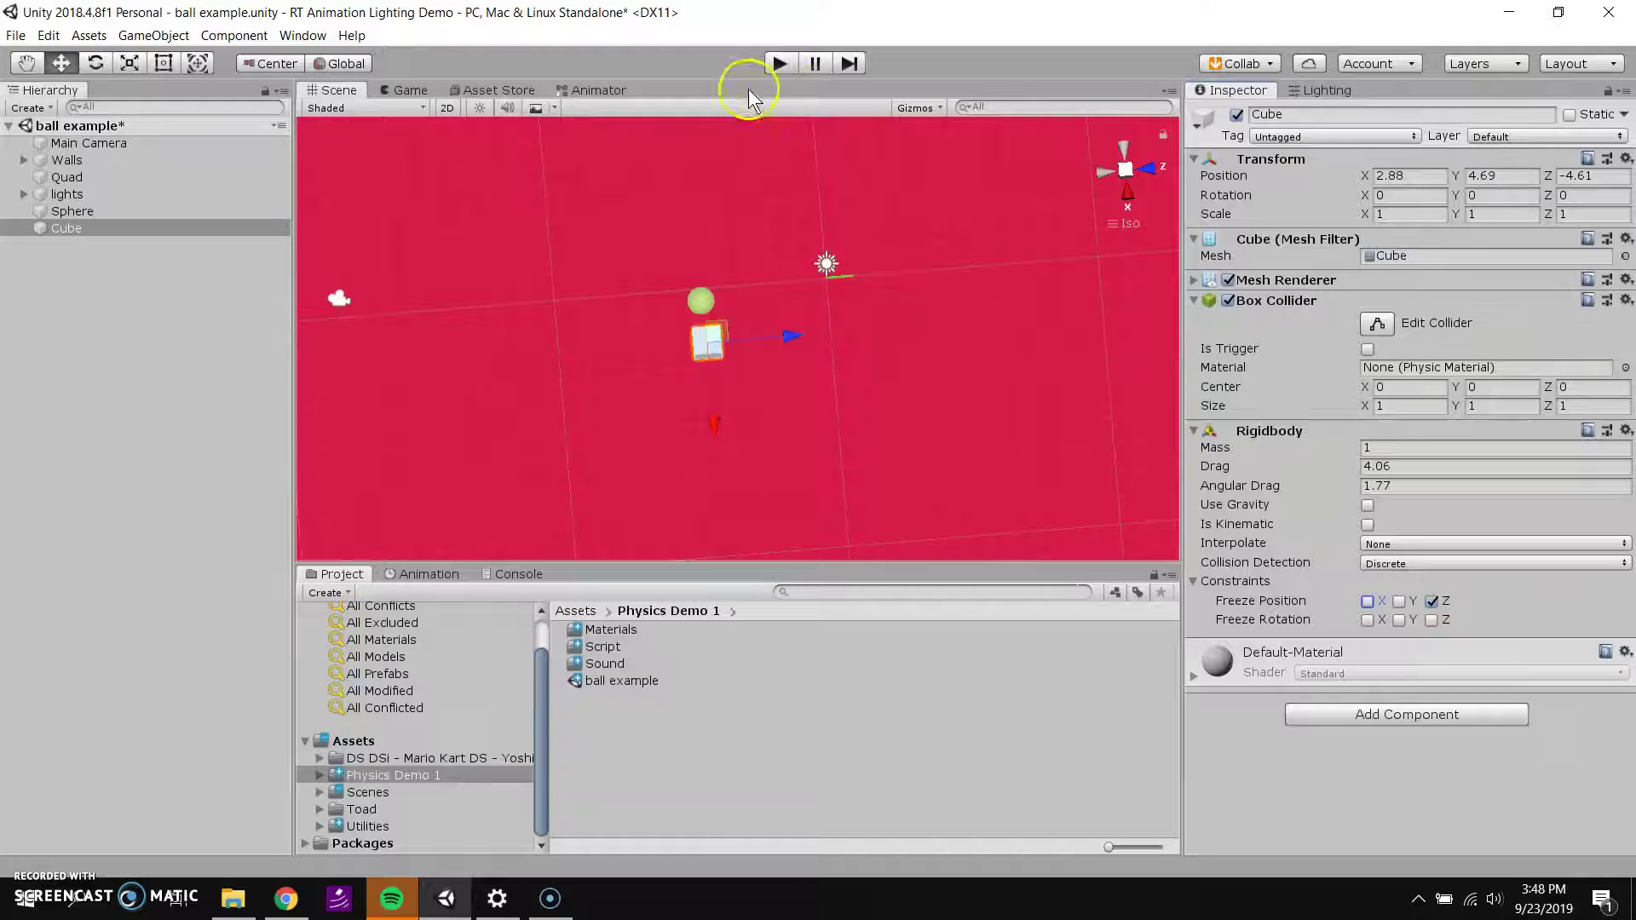
click(780, 63)
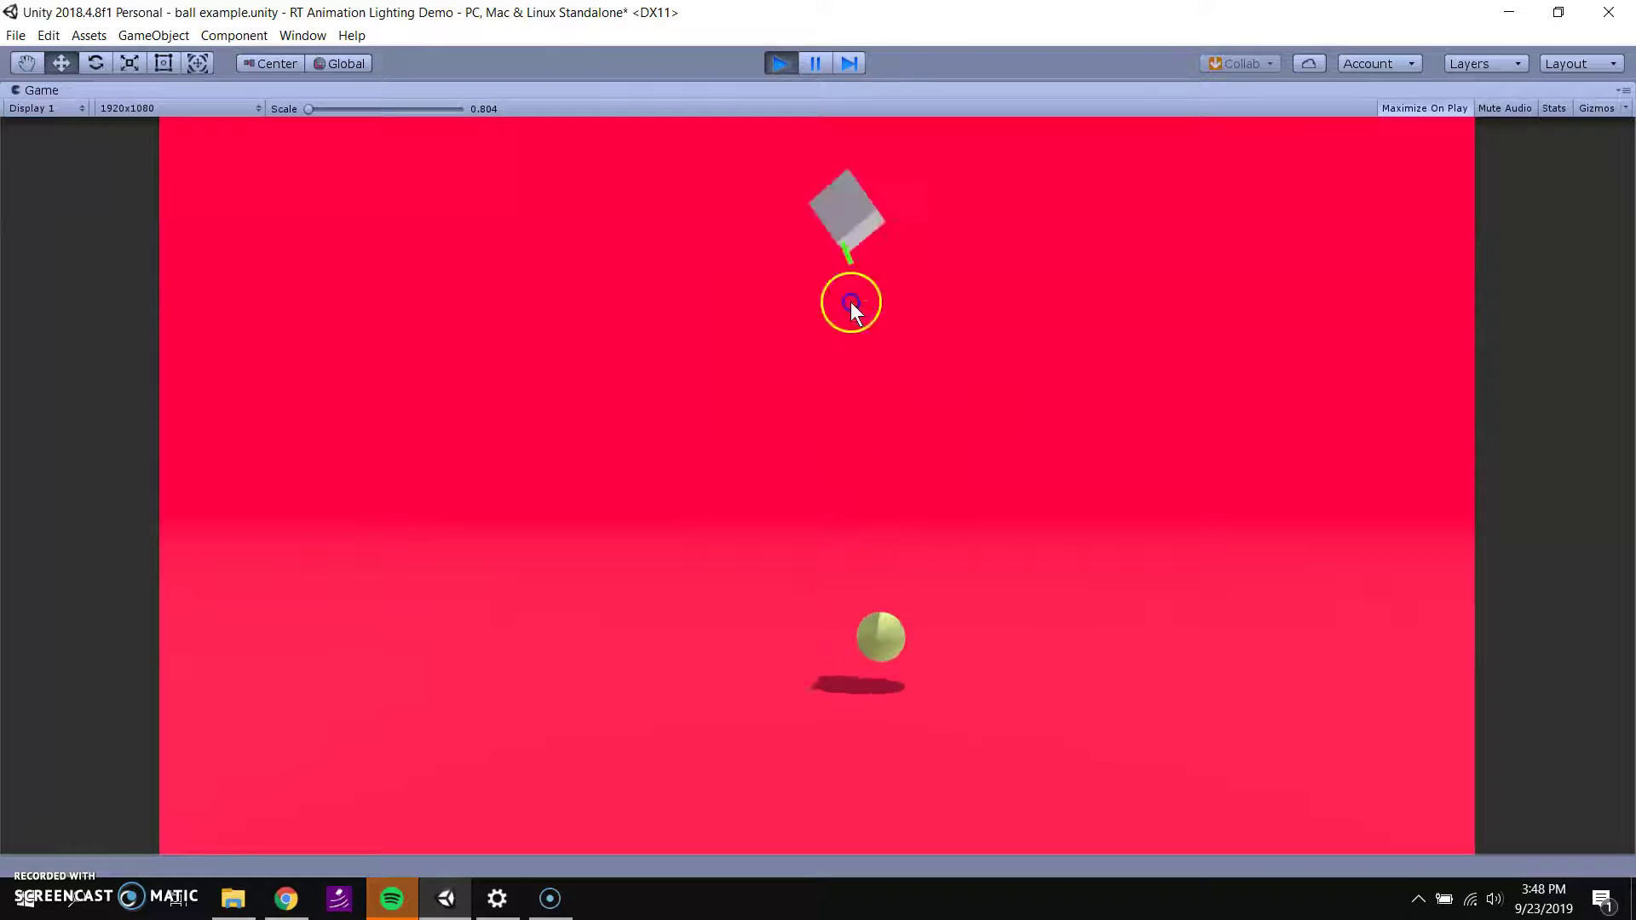
click(847, 695)
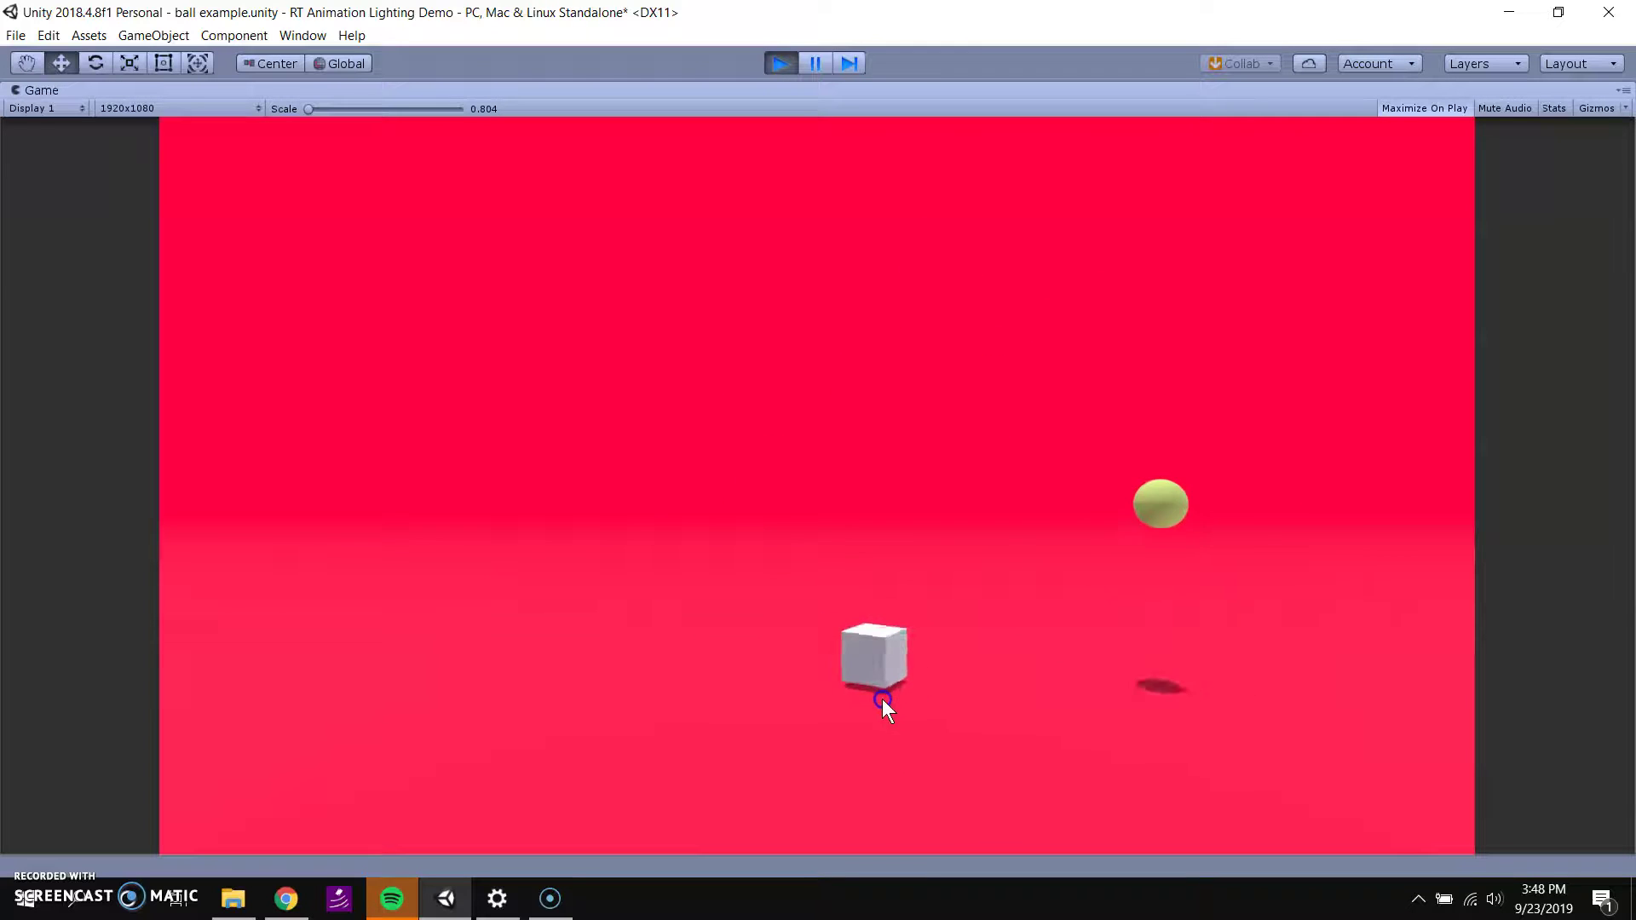
click(810, 555)
click(597, 697)
click(779, 62)
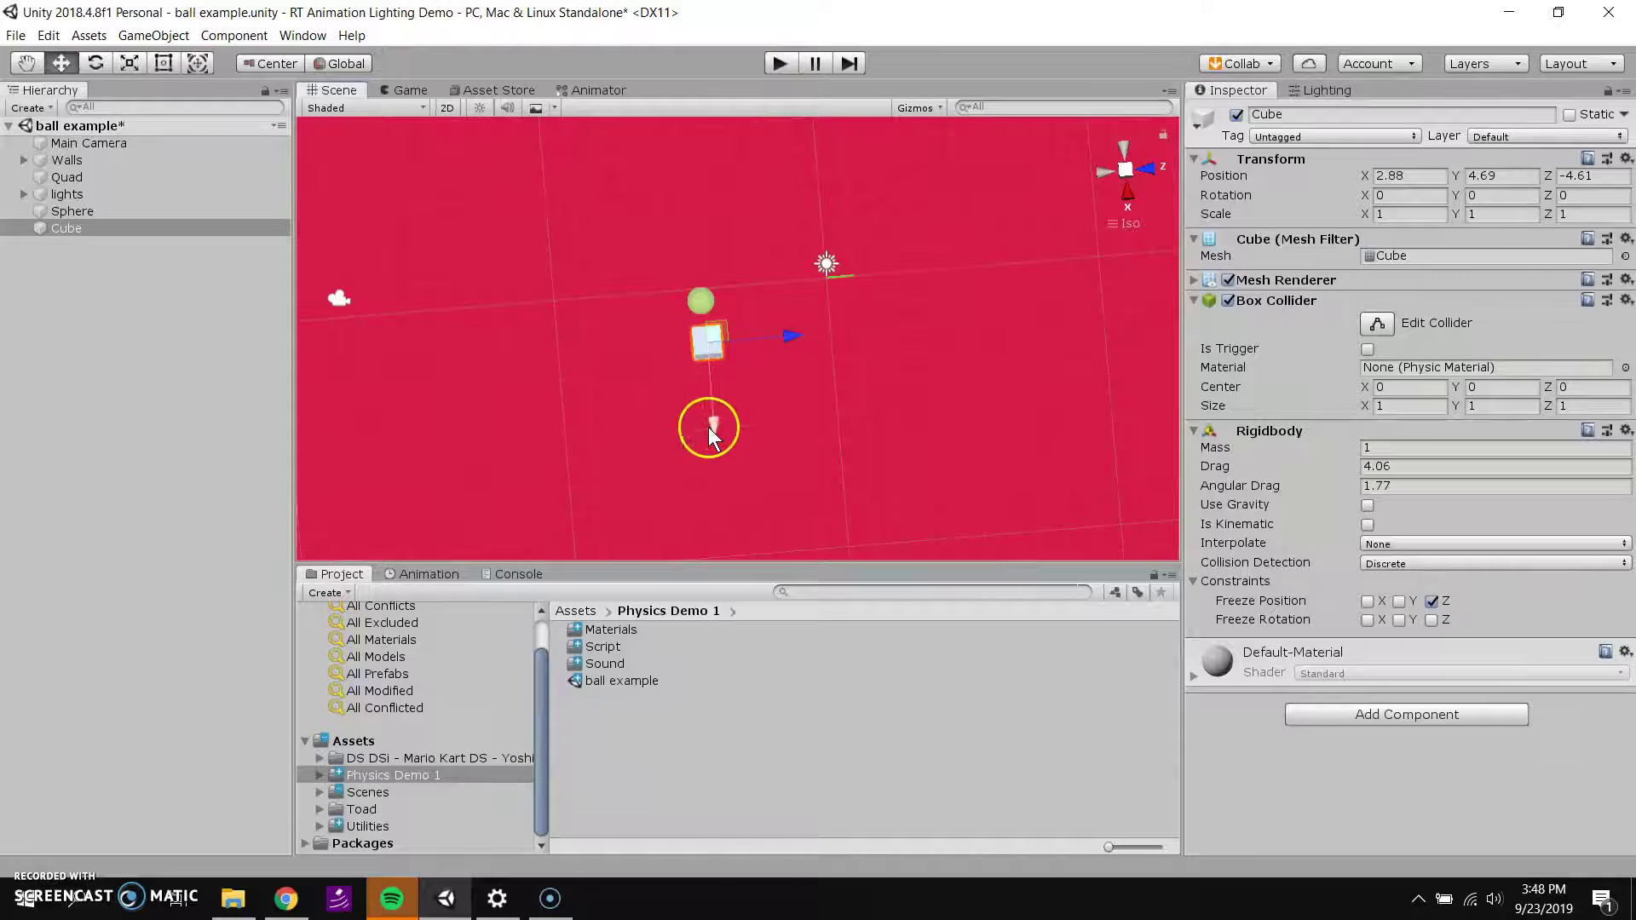
Step: Select the Sphere in the Hierarchy to view its settings and tilt the Scene view
click(68, 210)
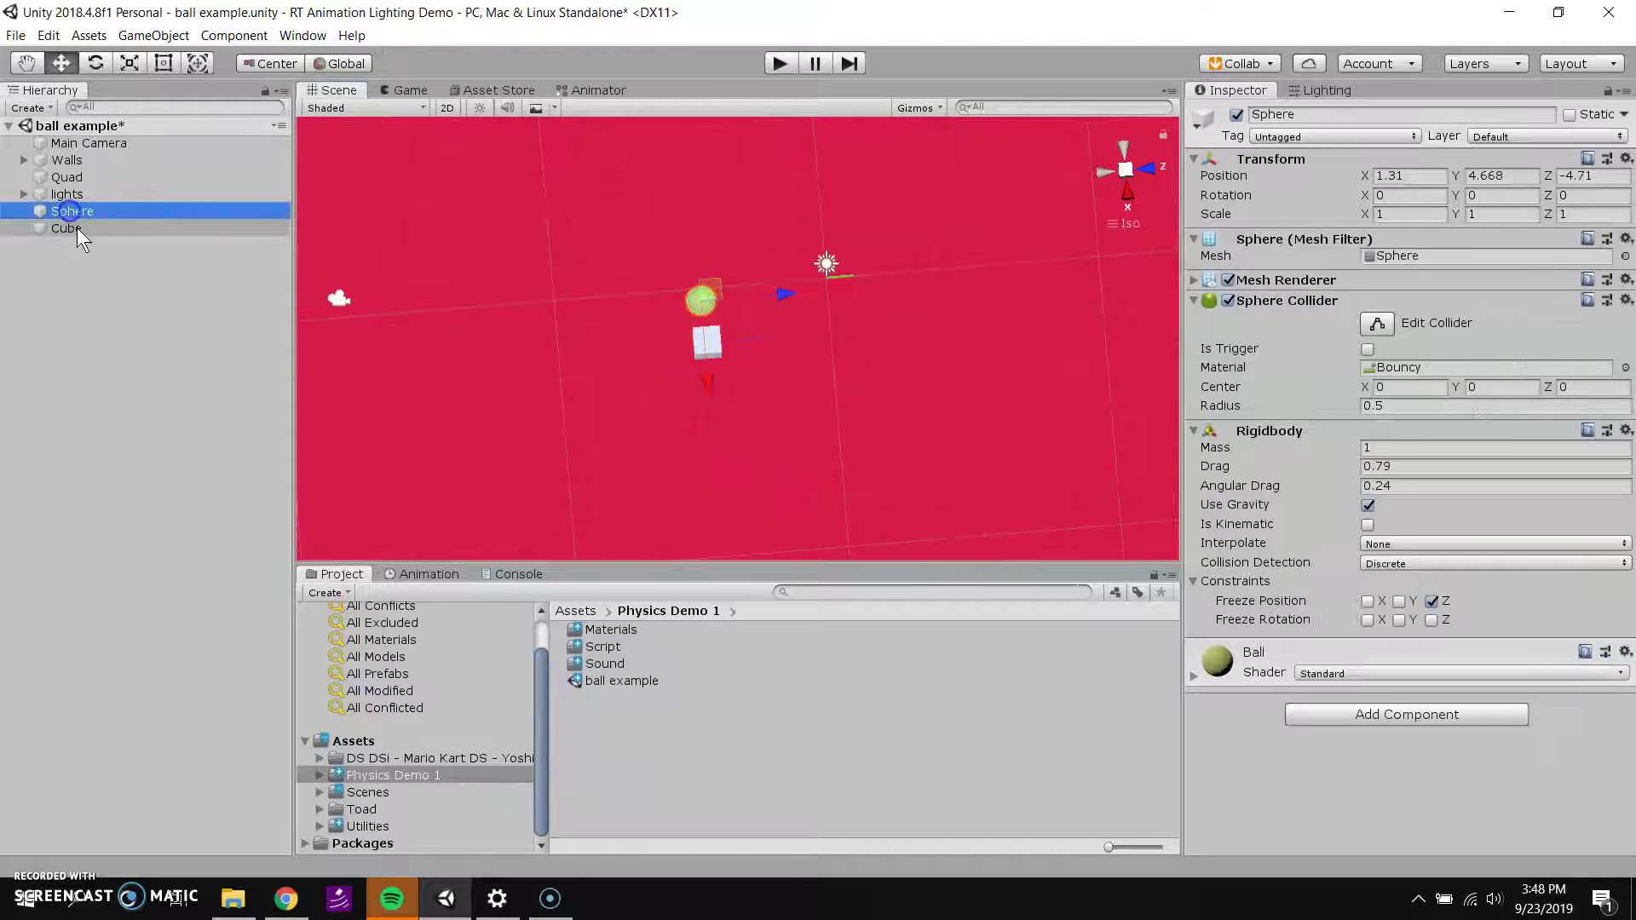
drag(75, 228, 79, 216)
click(76, 212)
click(76, 228)
click(69, 195)
click(77, 211)
alt+drag(586, 377, 672, 397)
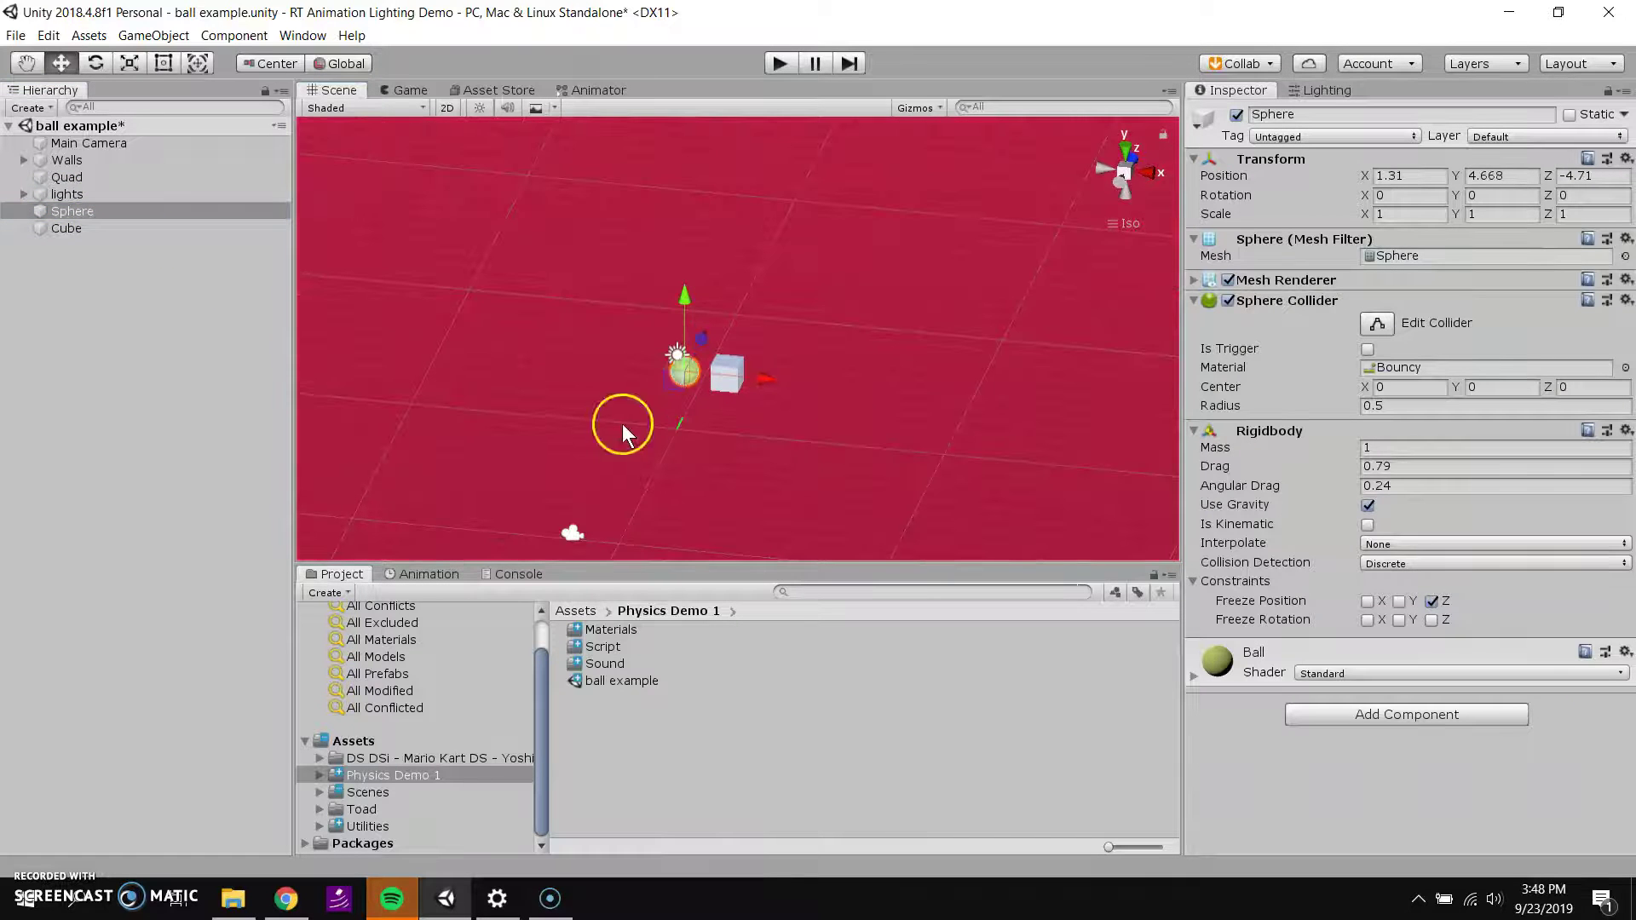
Step: Add a Spring Joint component to the Cube by searching 'sprin'
click(73, 228)
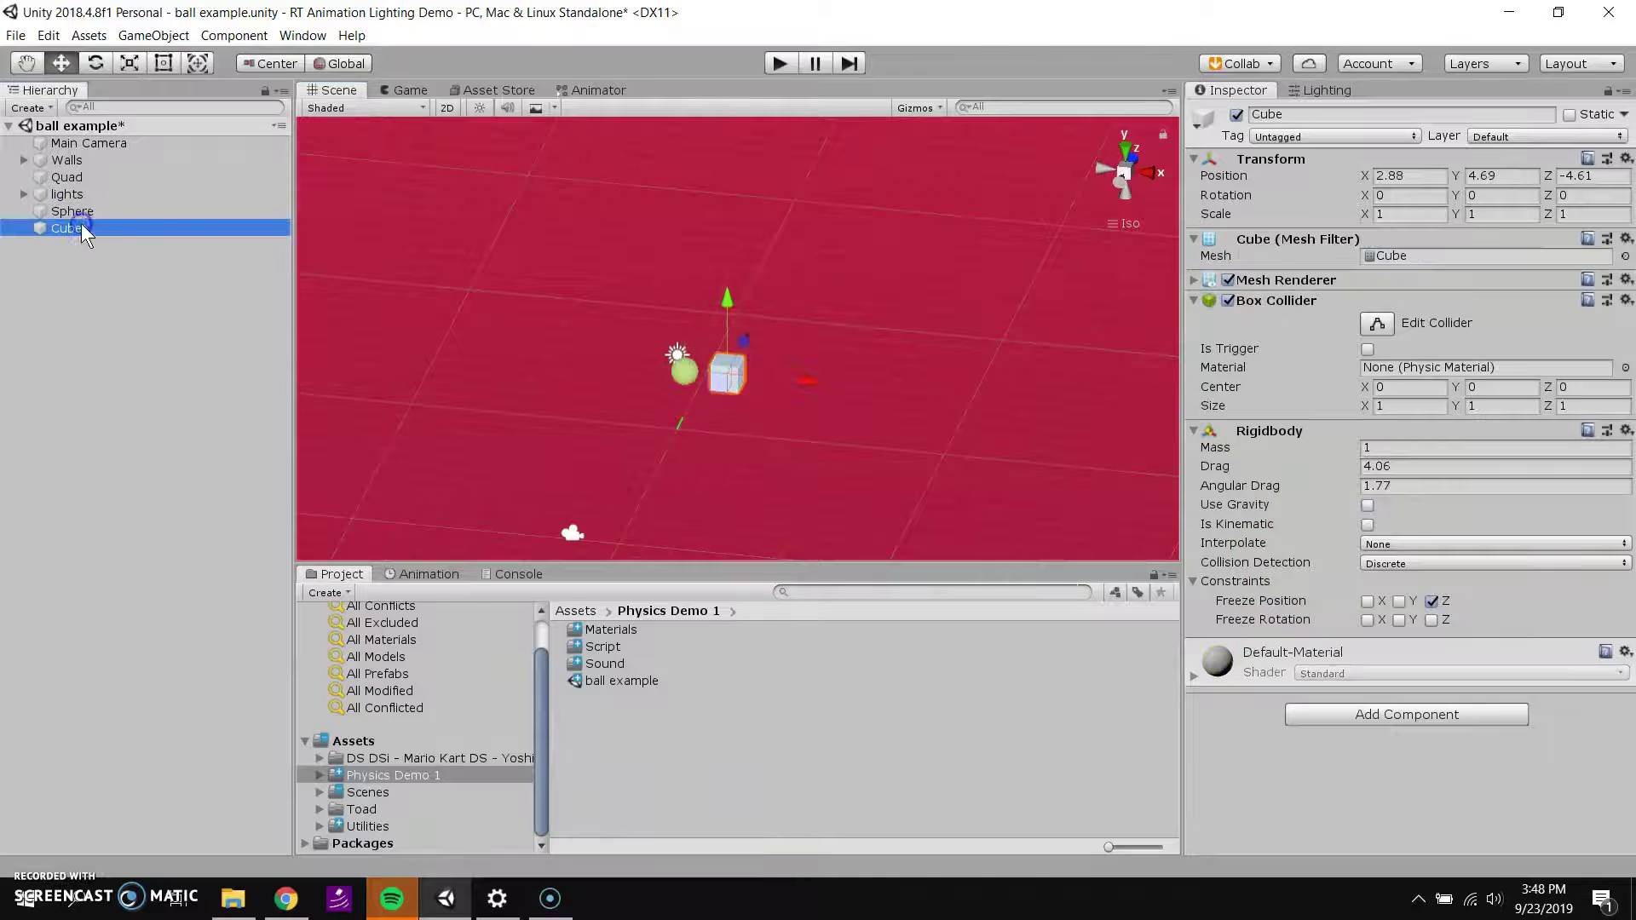
click(1349, 714)
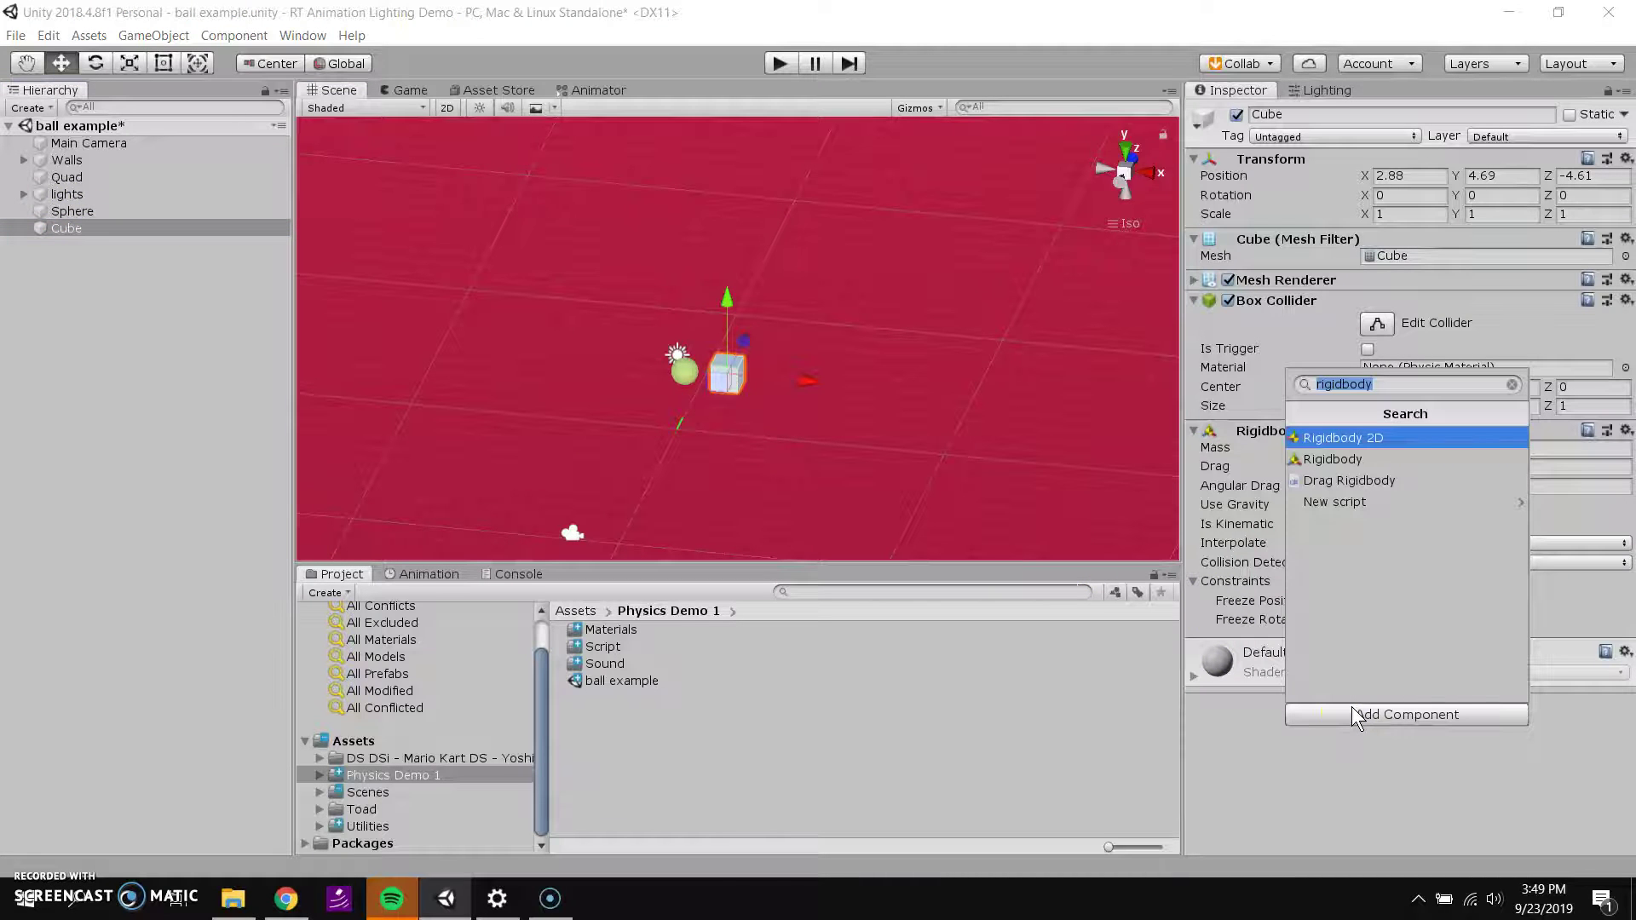
text(spring)
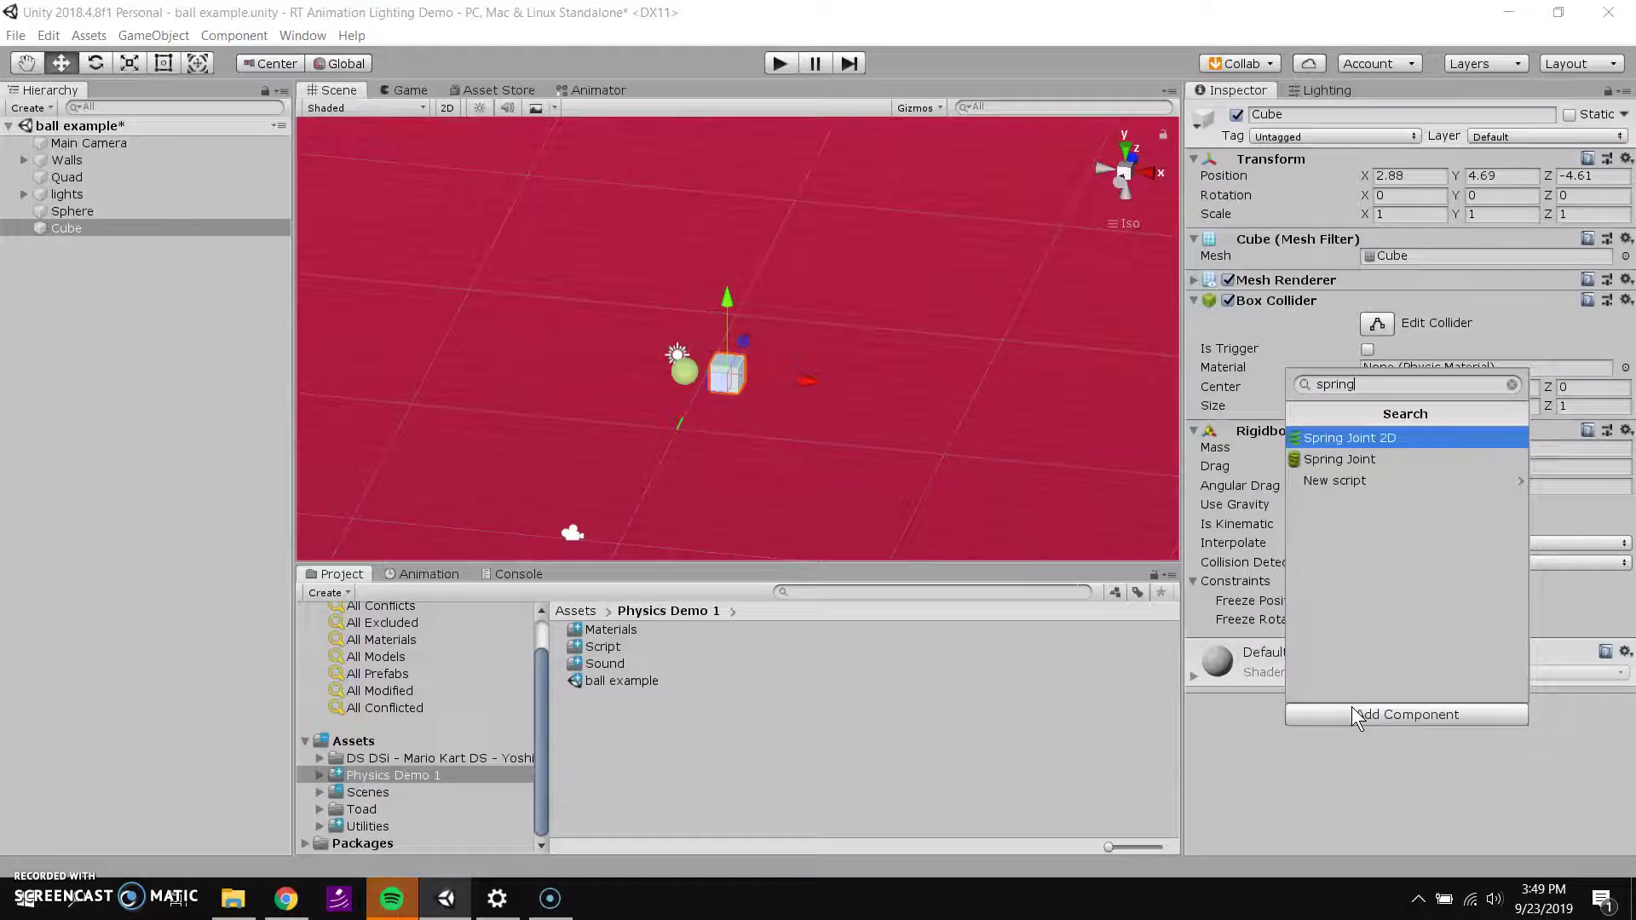
click(1348, 461)
Step: Set the Sphere as the Spring Joint's Connected Body and start a play test
scroll(1381, 546, down, 3)
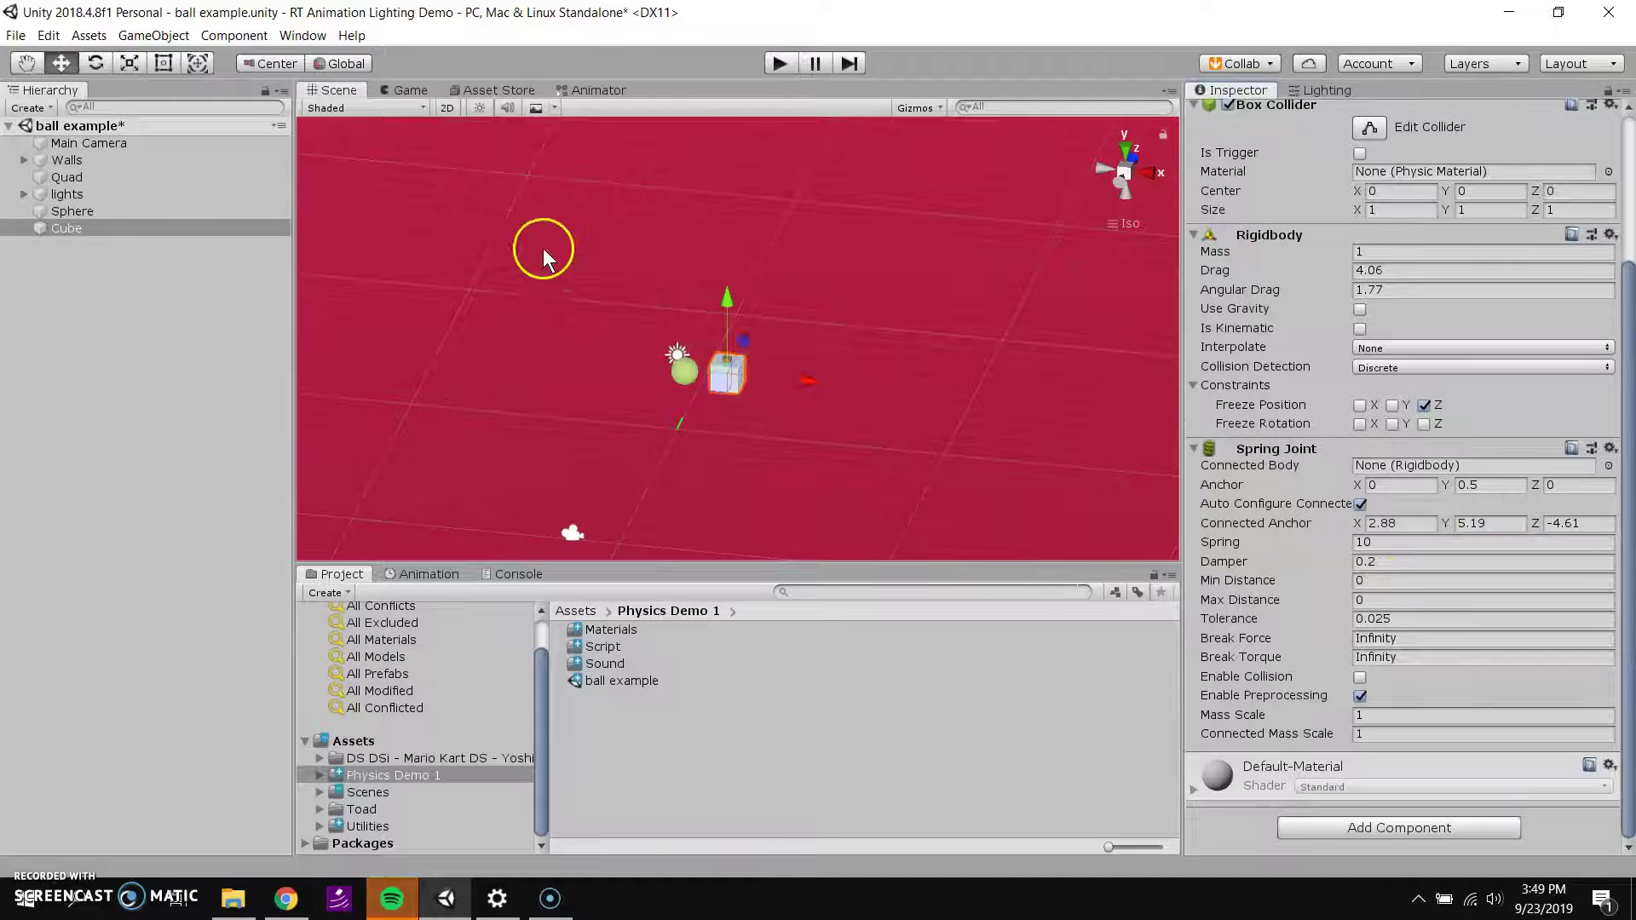
drag(68, 210, 1039, 392)
drag(1363, 485, 1388, 475)
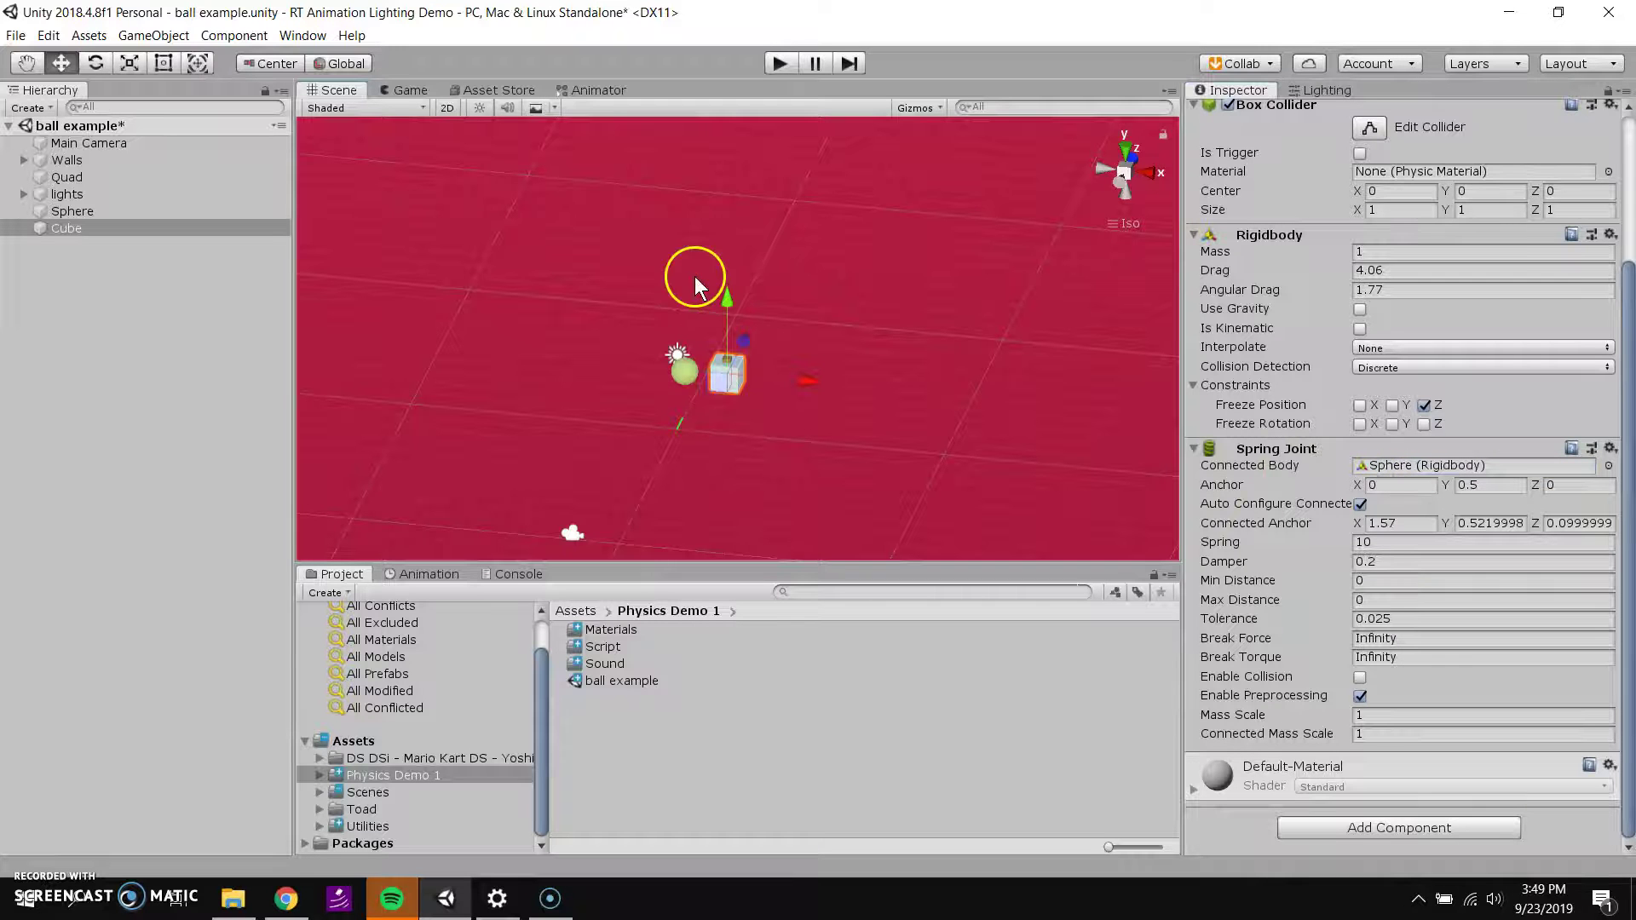
scroll(1267, 328, up, 5)
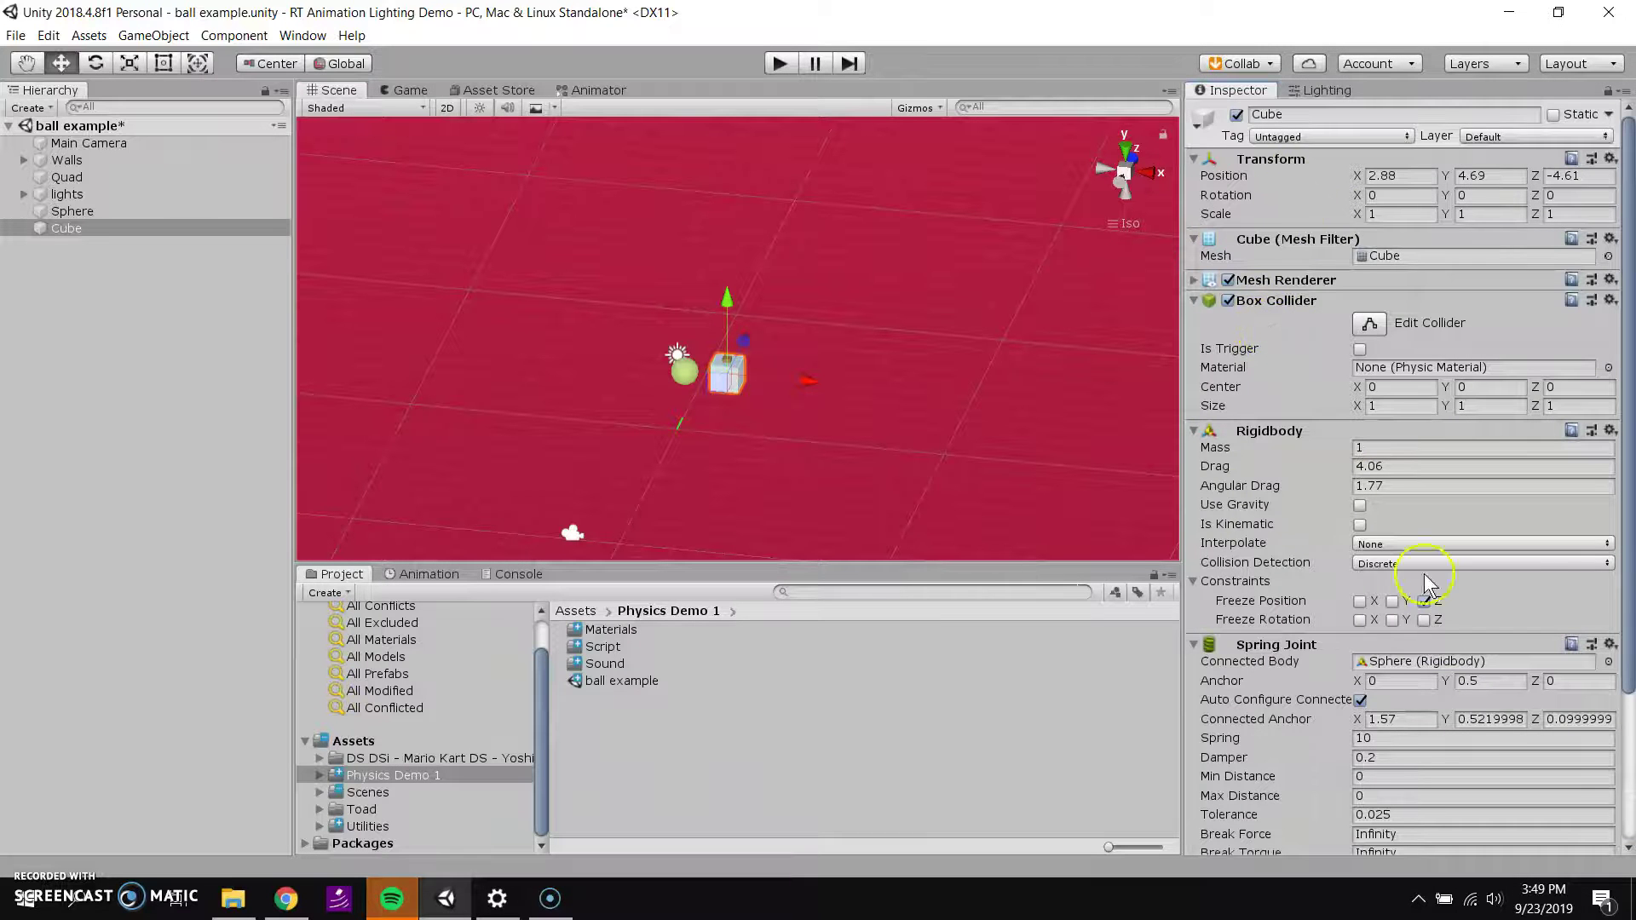
scroll(1440, 614, down, 3)
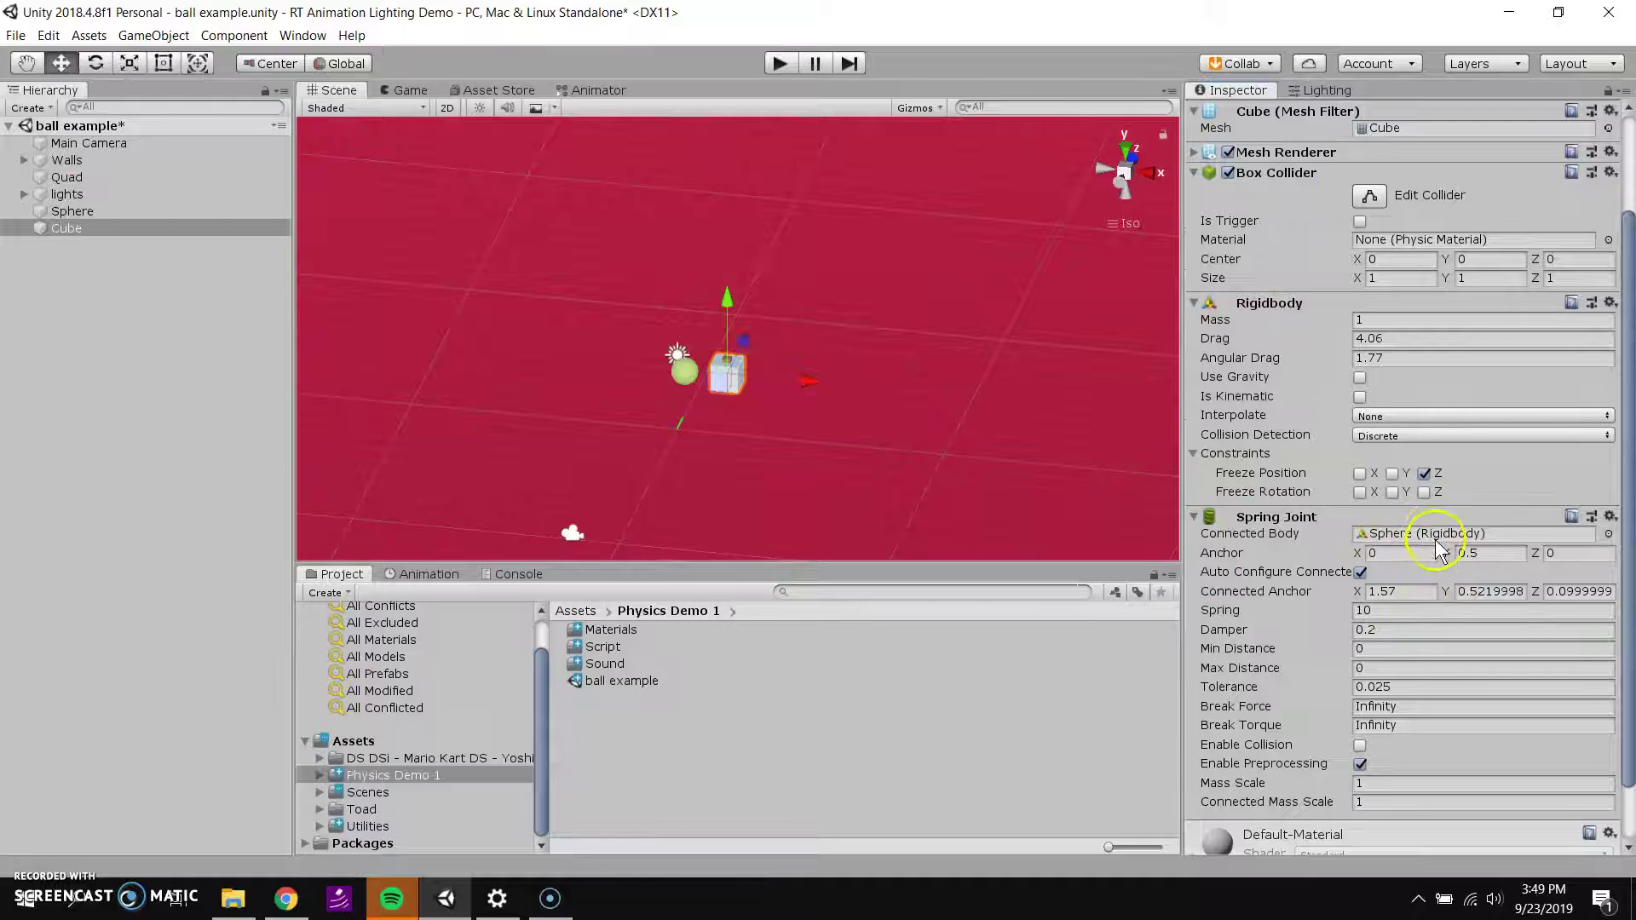
click(779, 65)
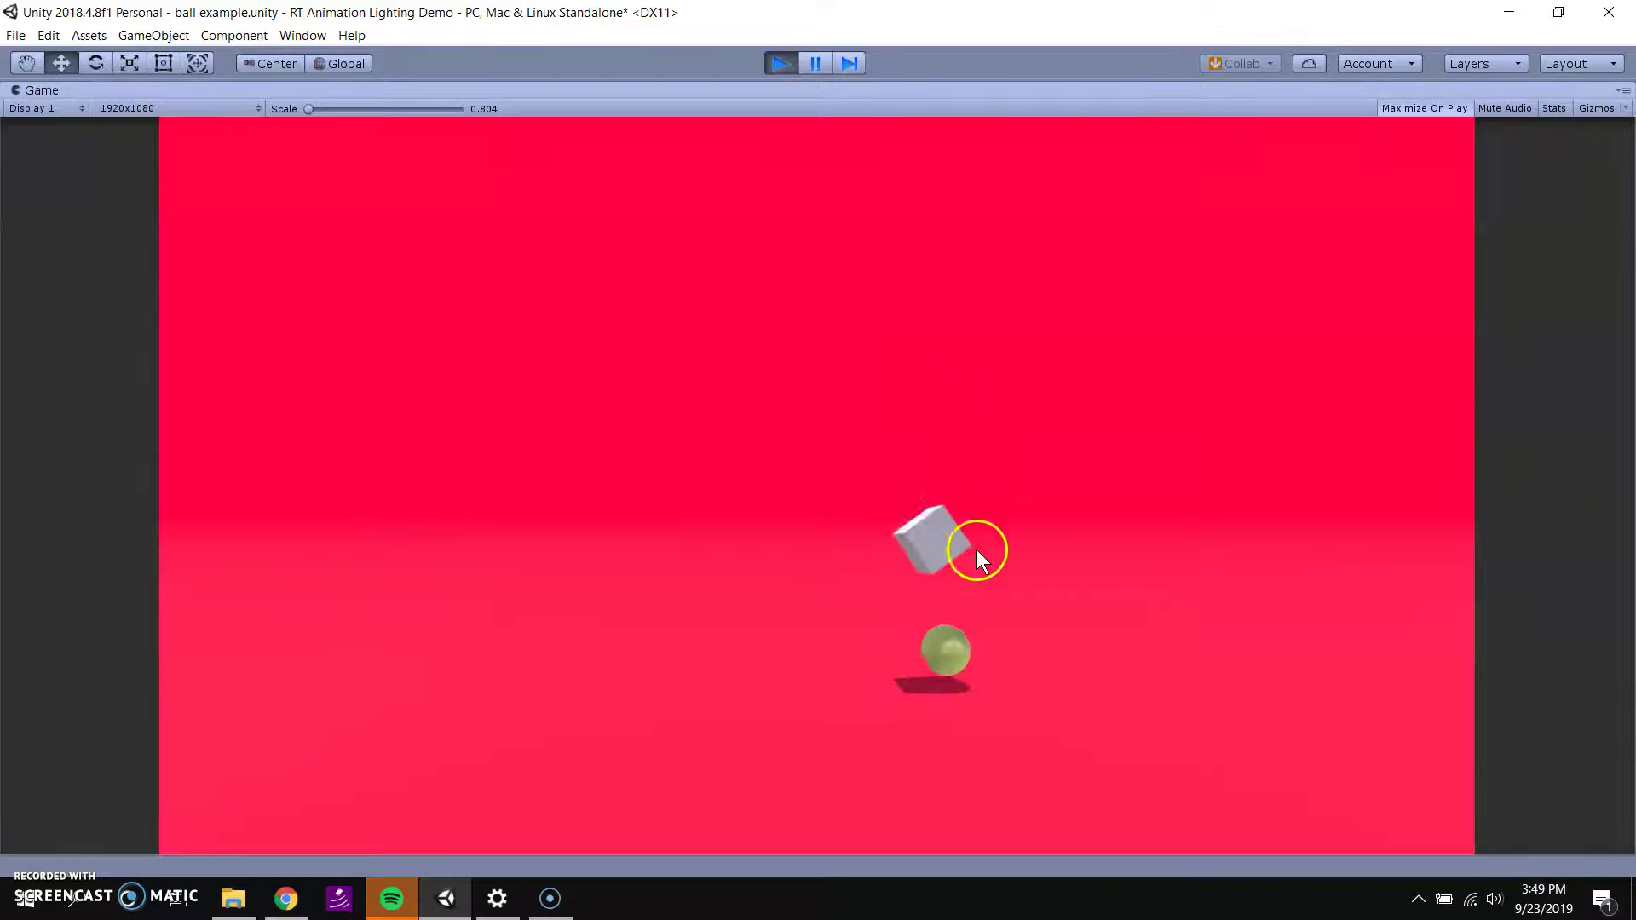
Step: Fling the cube upward repeatedly to watch the spring pull the ball, then stop play
drag(968, 588, 949, 210)
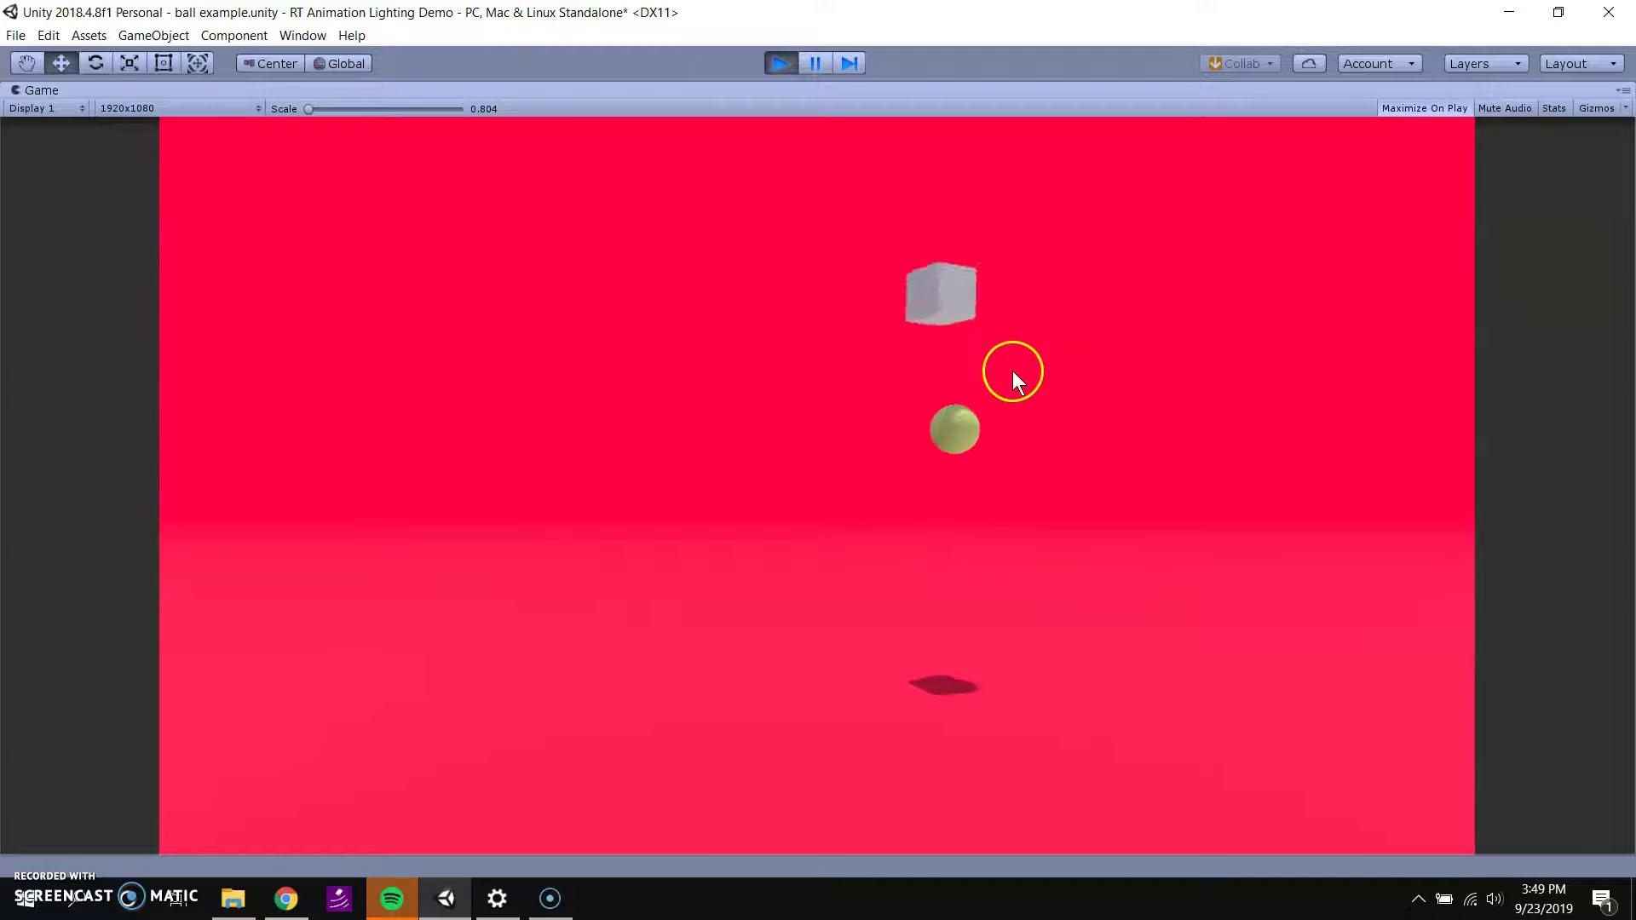
drag(969, 479, 938, 386)
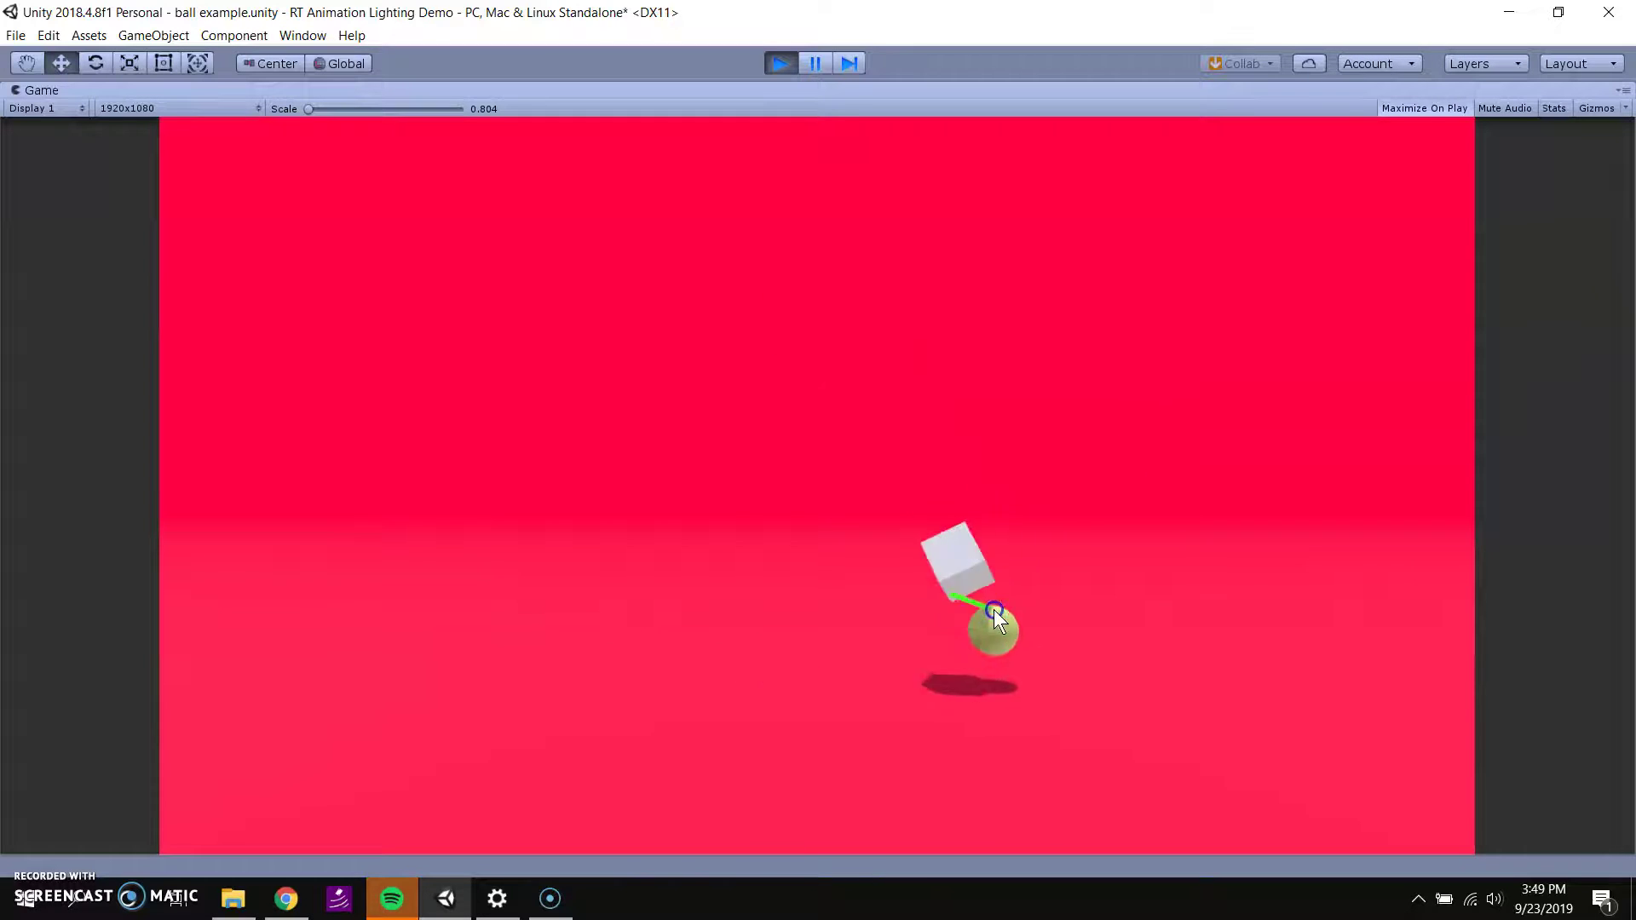
drag(986, 672, 938, 530)
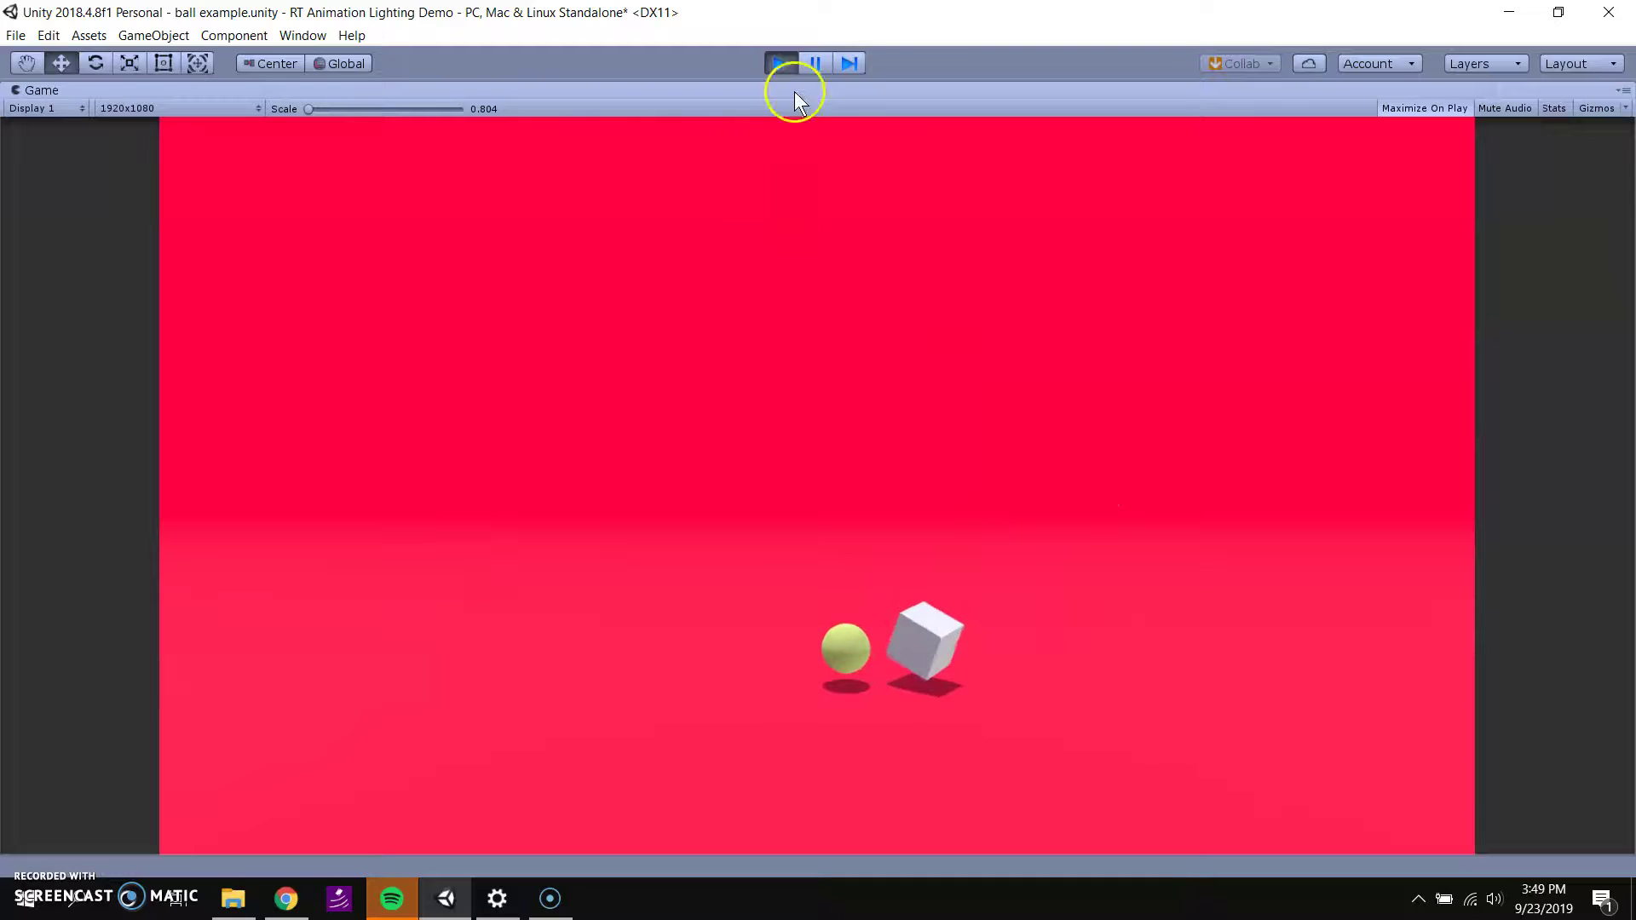
click(782, 63)
scroll(1397, 509, down, 4)
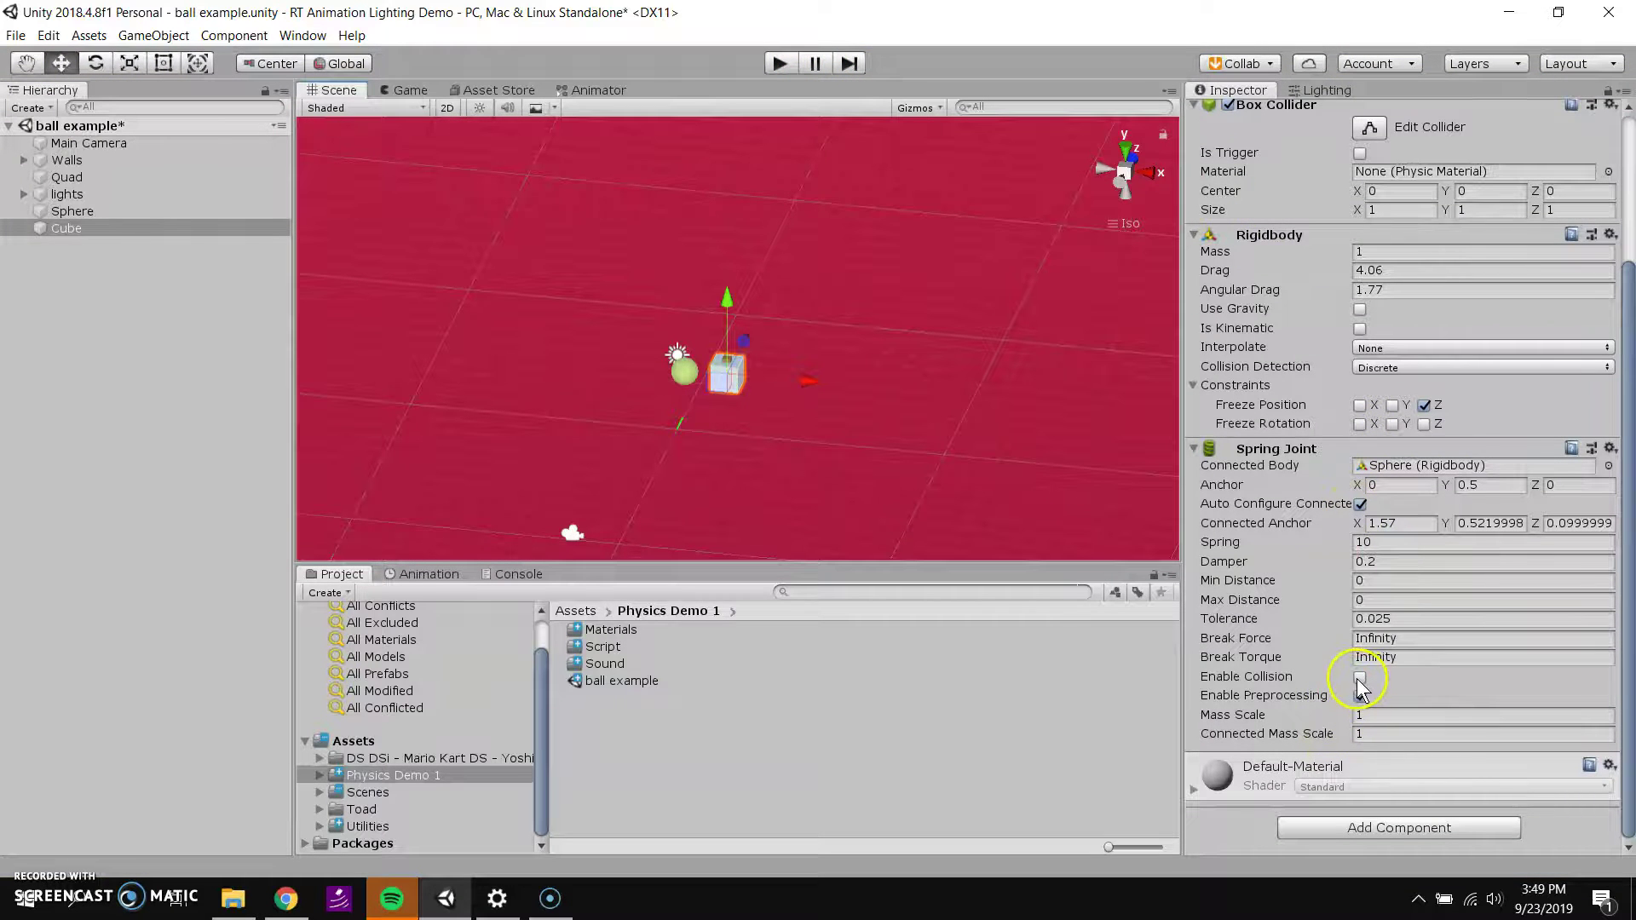
Step: Enable collision between the spring-joined Cube and Sphere, and test it by pulling the cube
click(1361, 678)
click(779, 63)
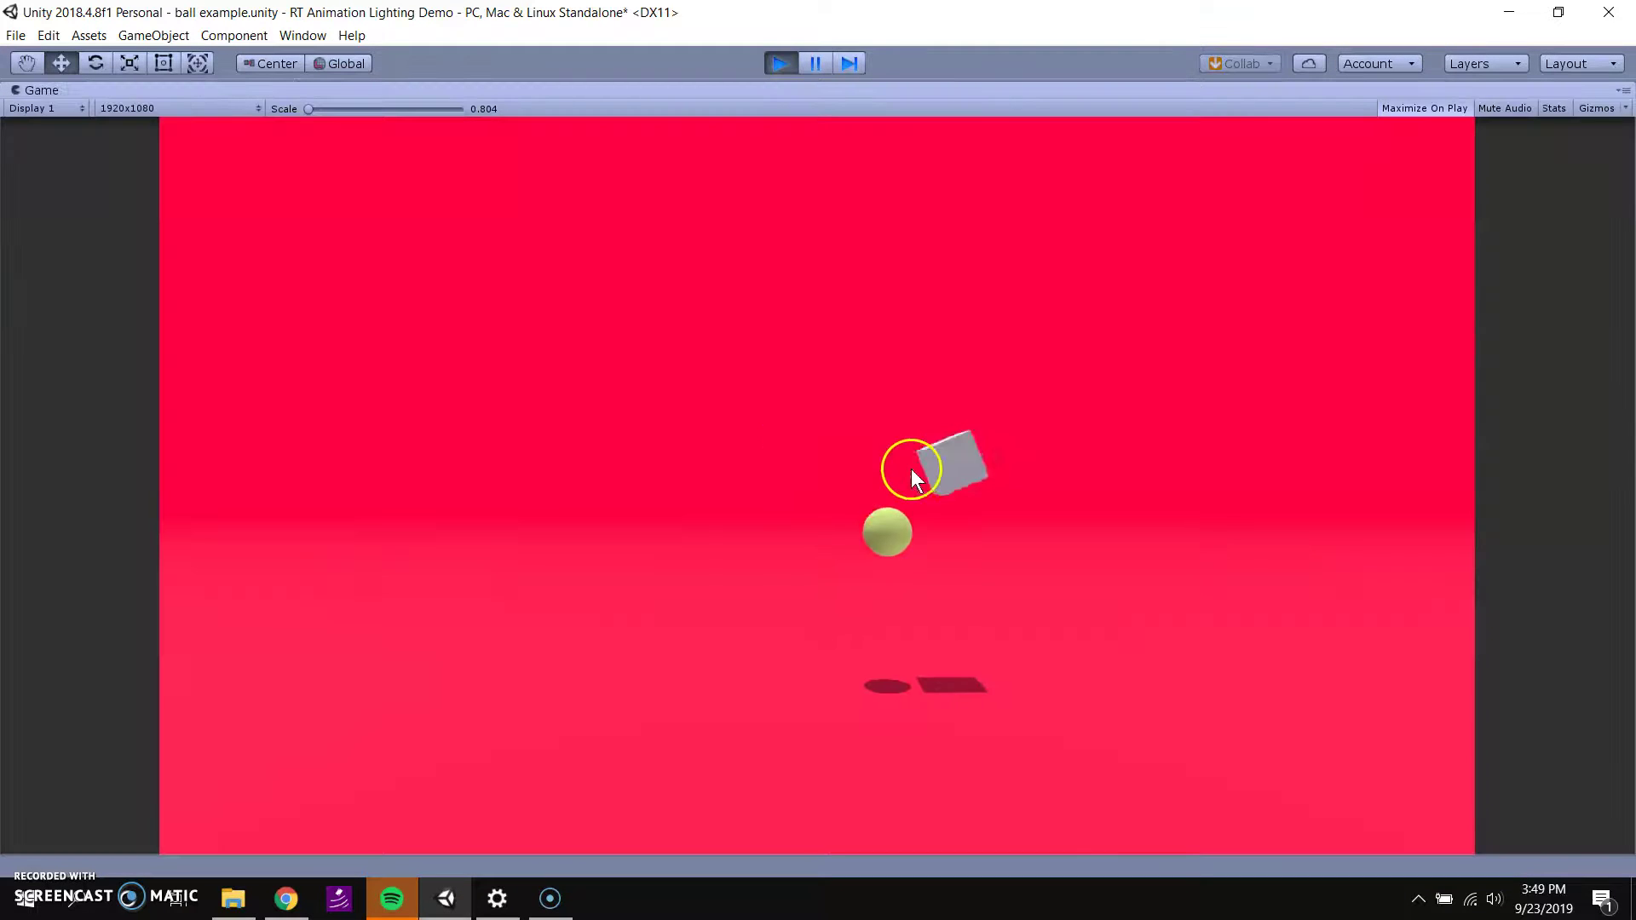
drag(906, 467, 801, 452)
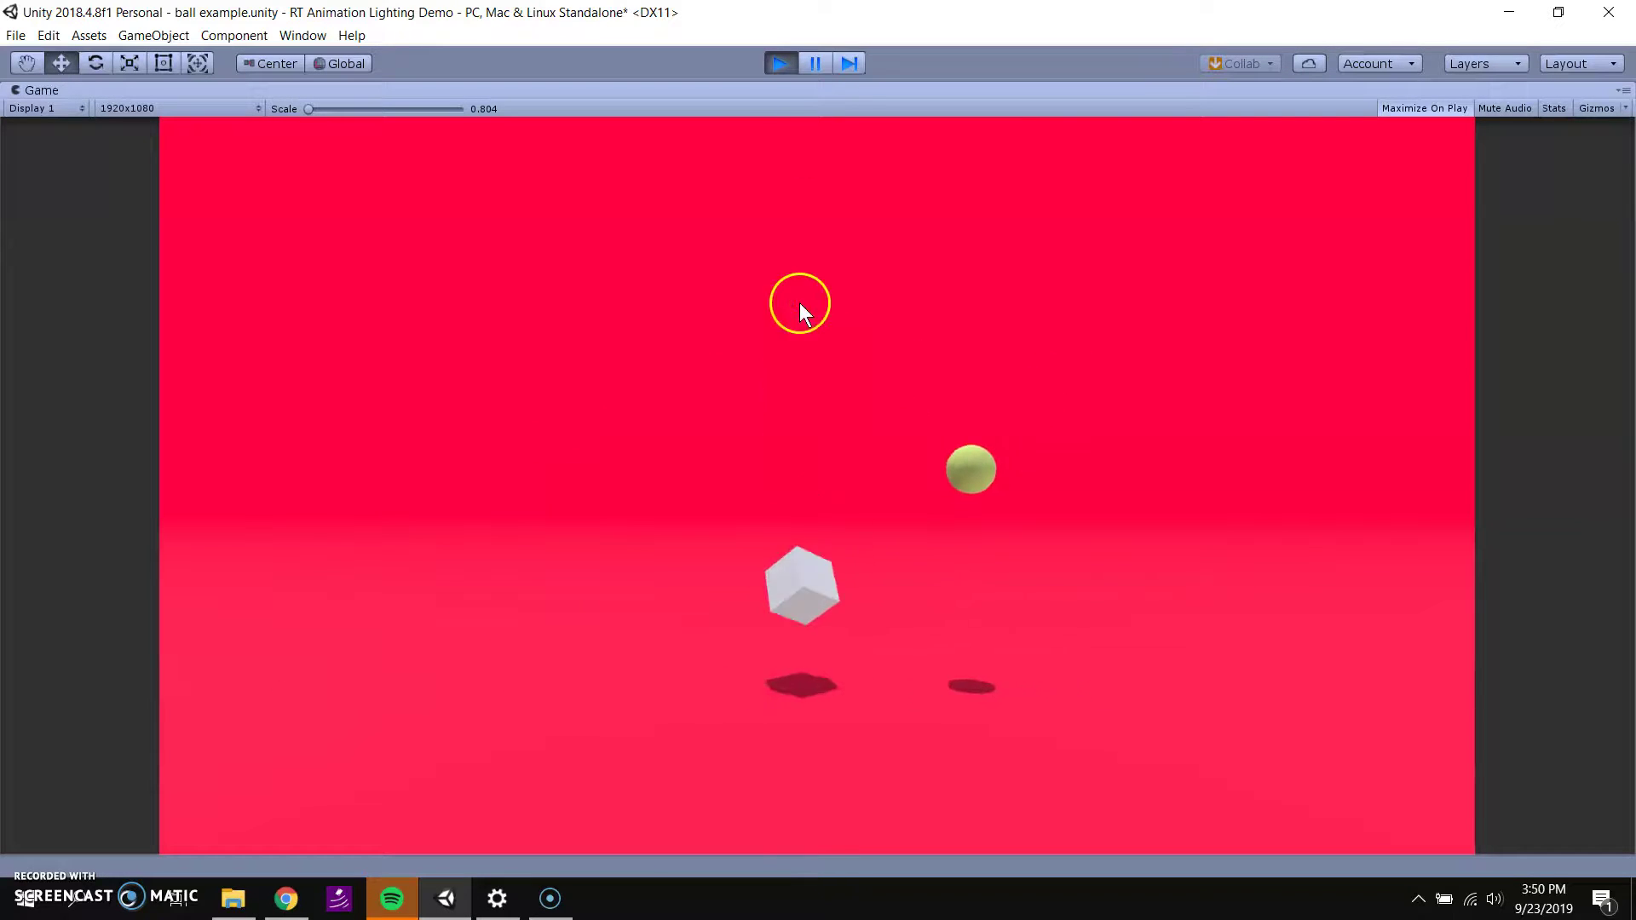
click(782, 63)
scroll(1410, 677, down, 4)
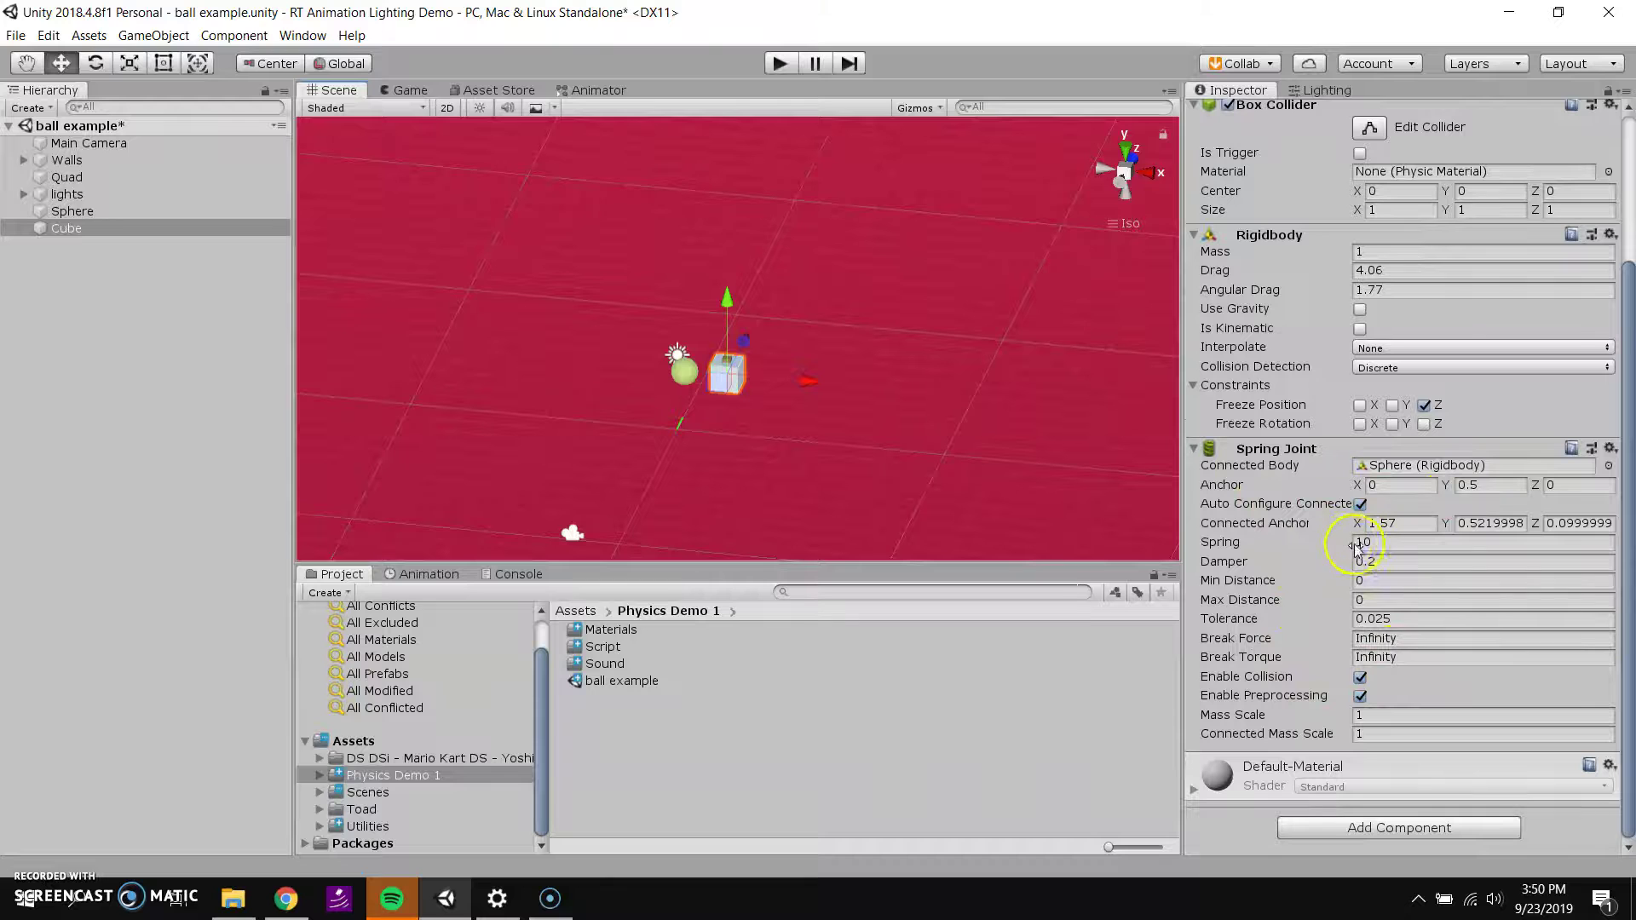
Step: Raise the Spring Joint's Spring to 163.25 and test the stiffer spring by pulling the cube
drag(1339, 546, 925, 723)
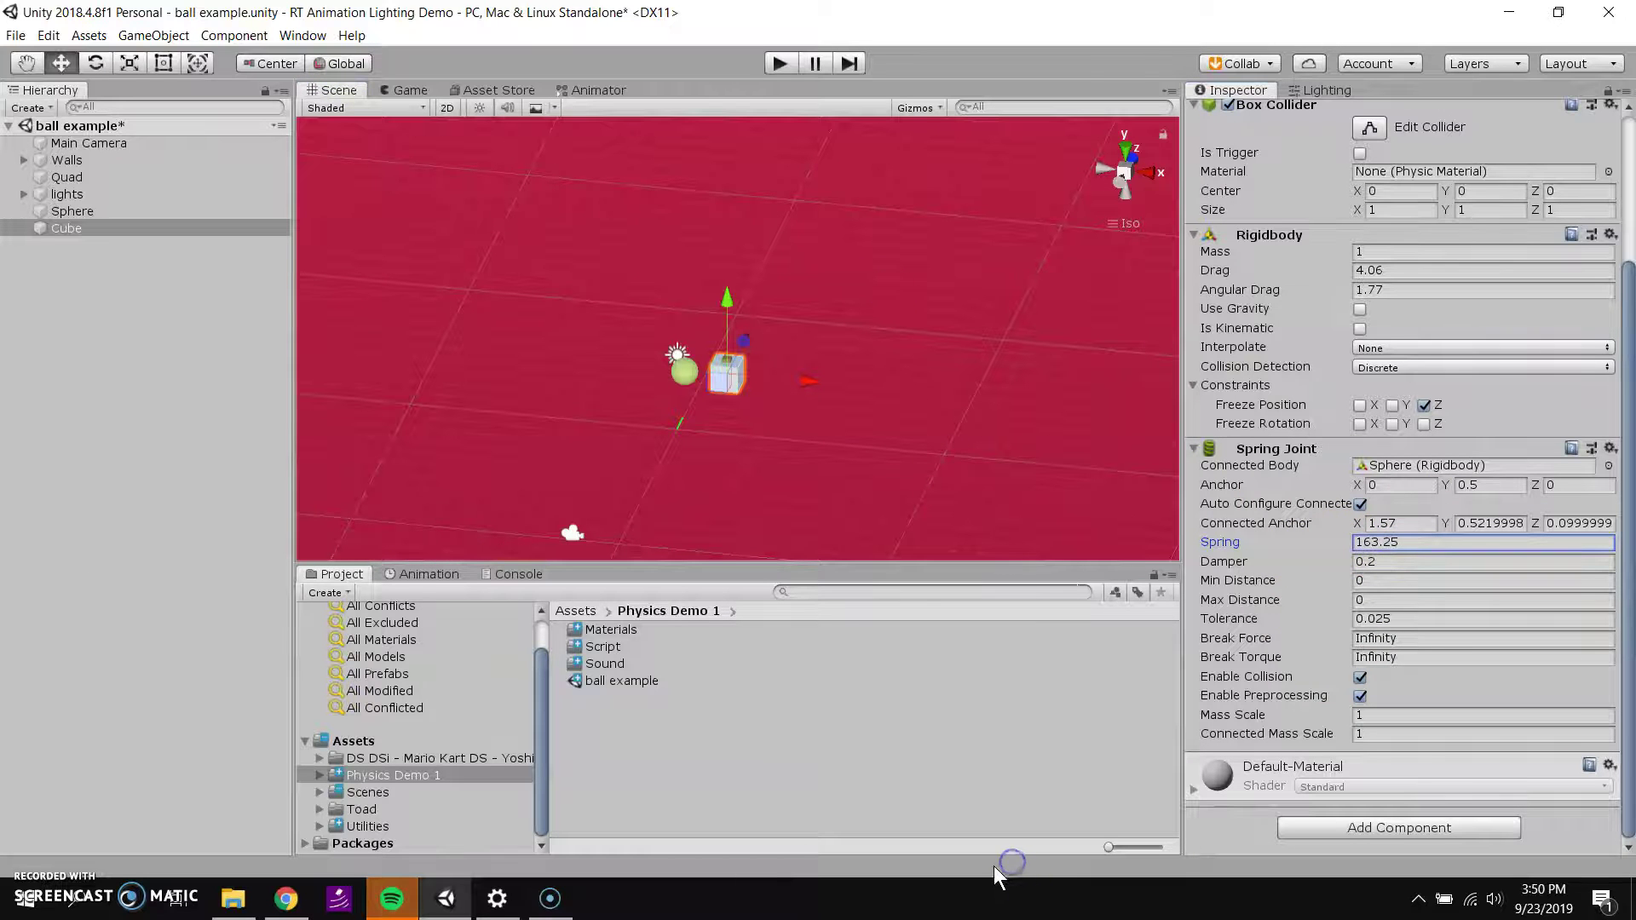
click(778, 63)
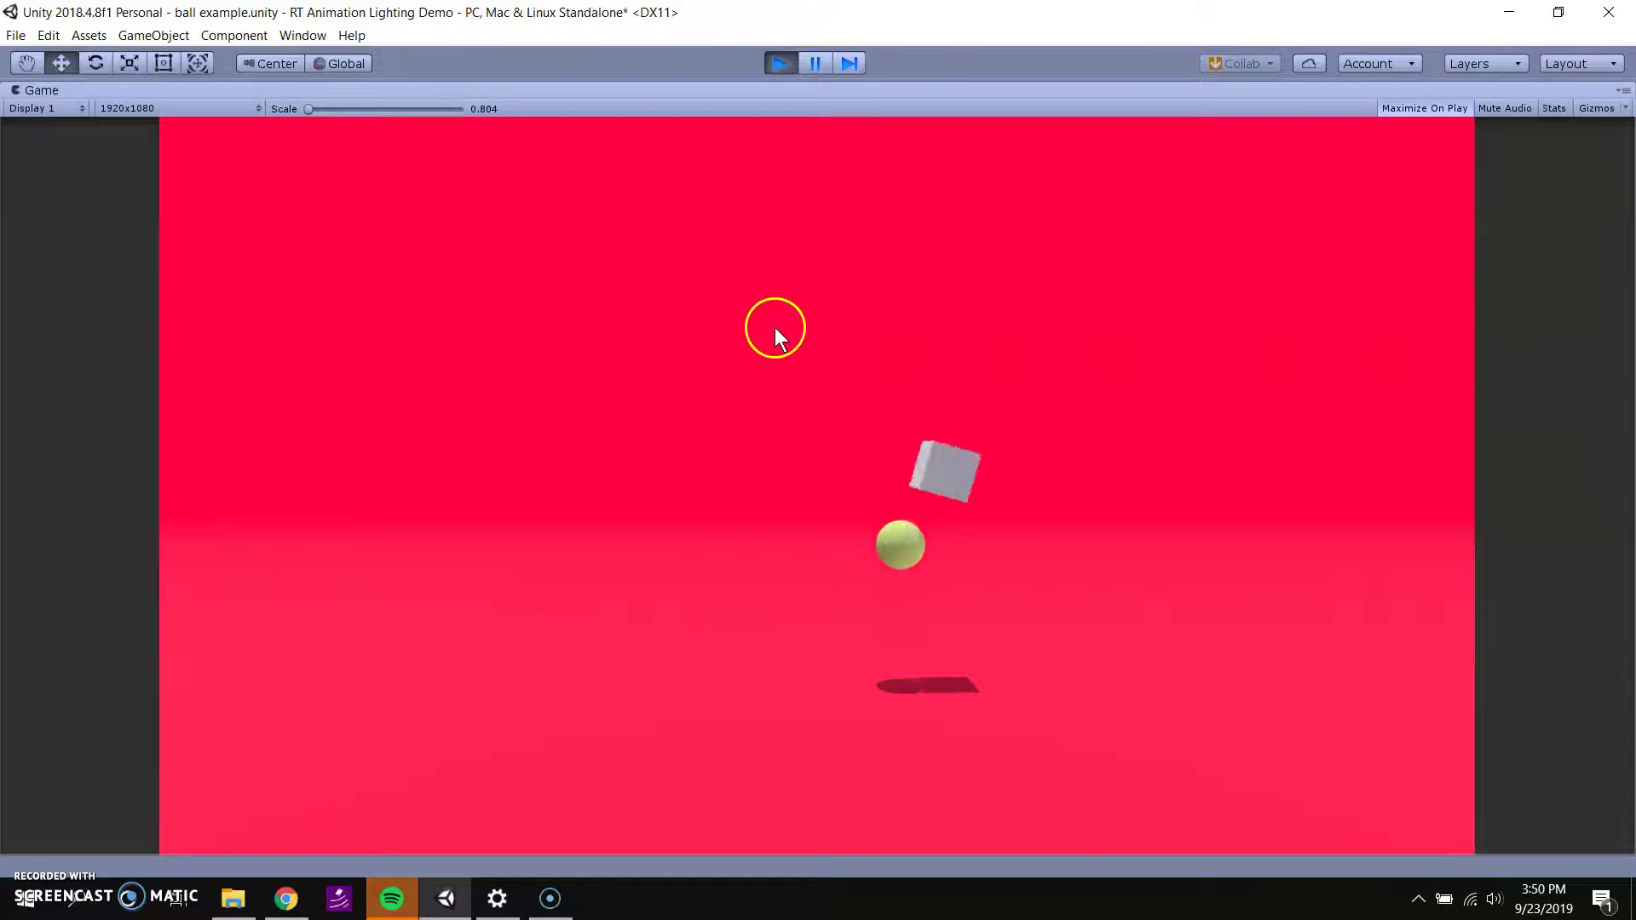
drag(902, 537, 1100, 459)
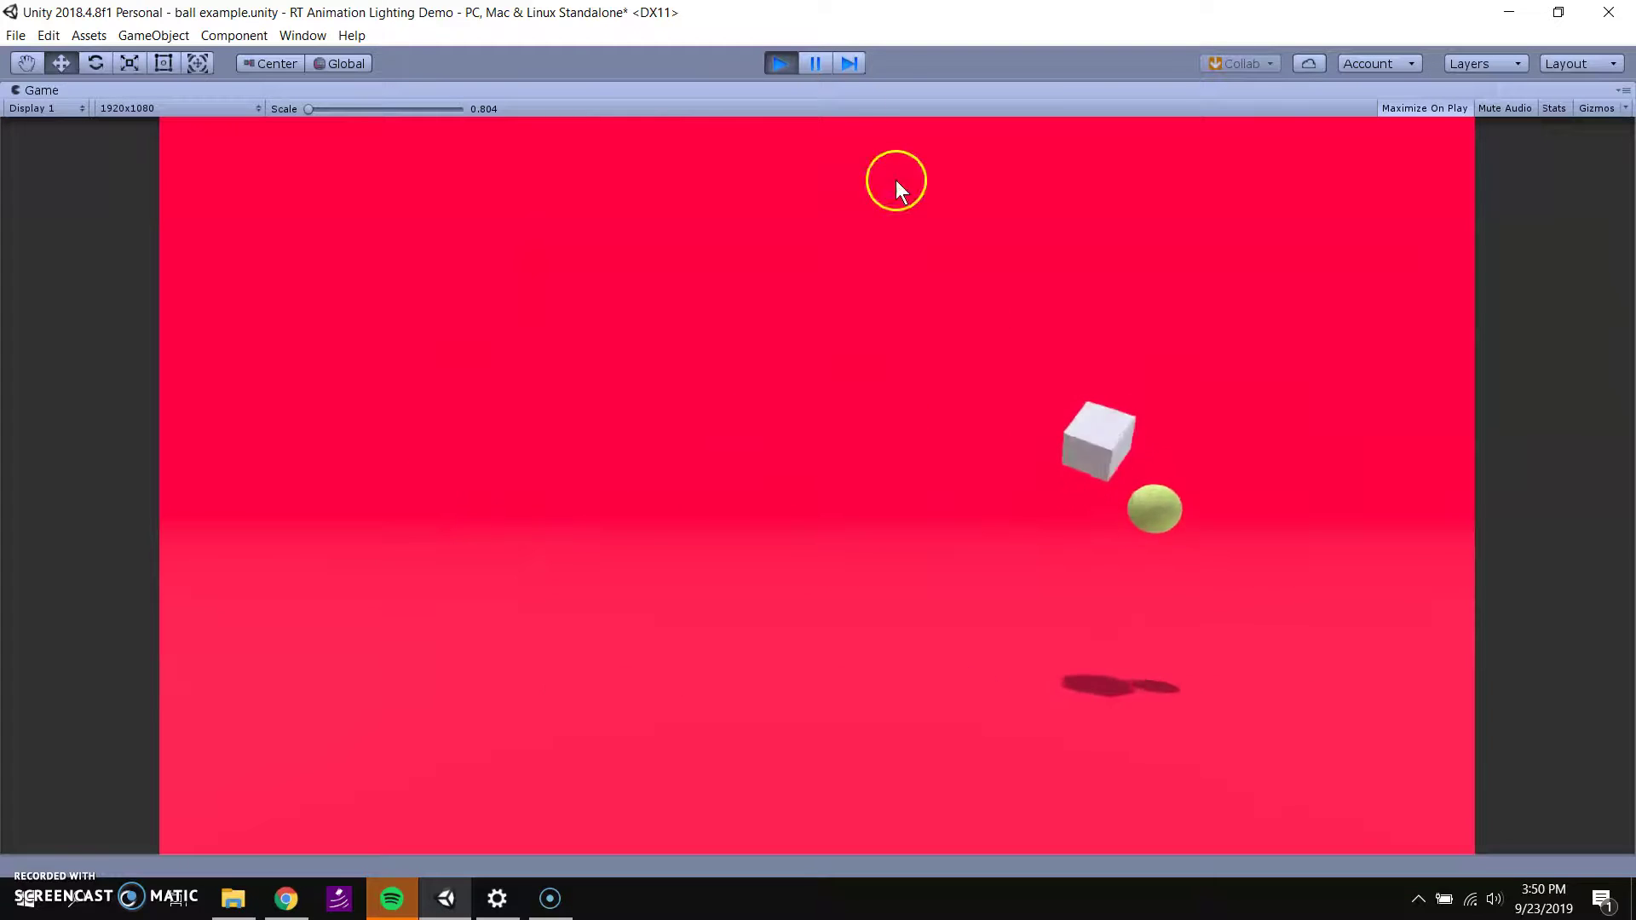
click(781, 64)
Step: Set the Spring Joint Damper to 4.14 and play-test it by dragging the cube around
scroll(1358, 711, down, 3)
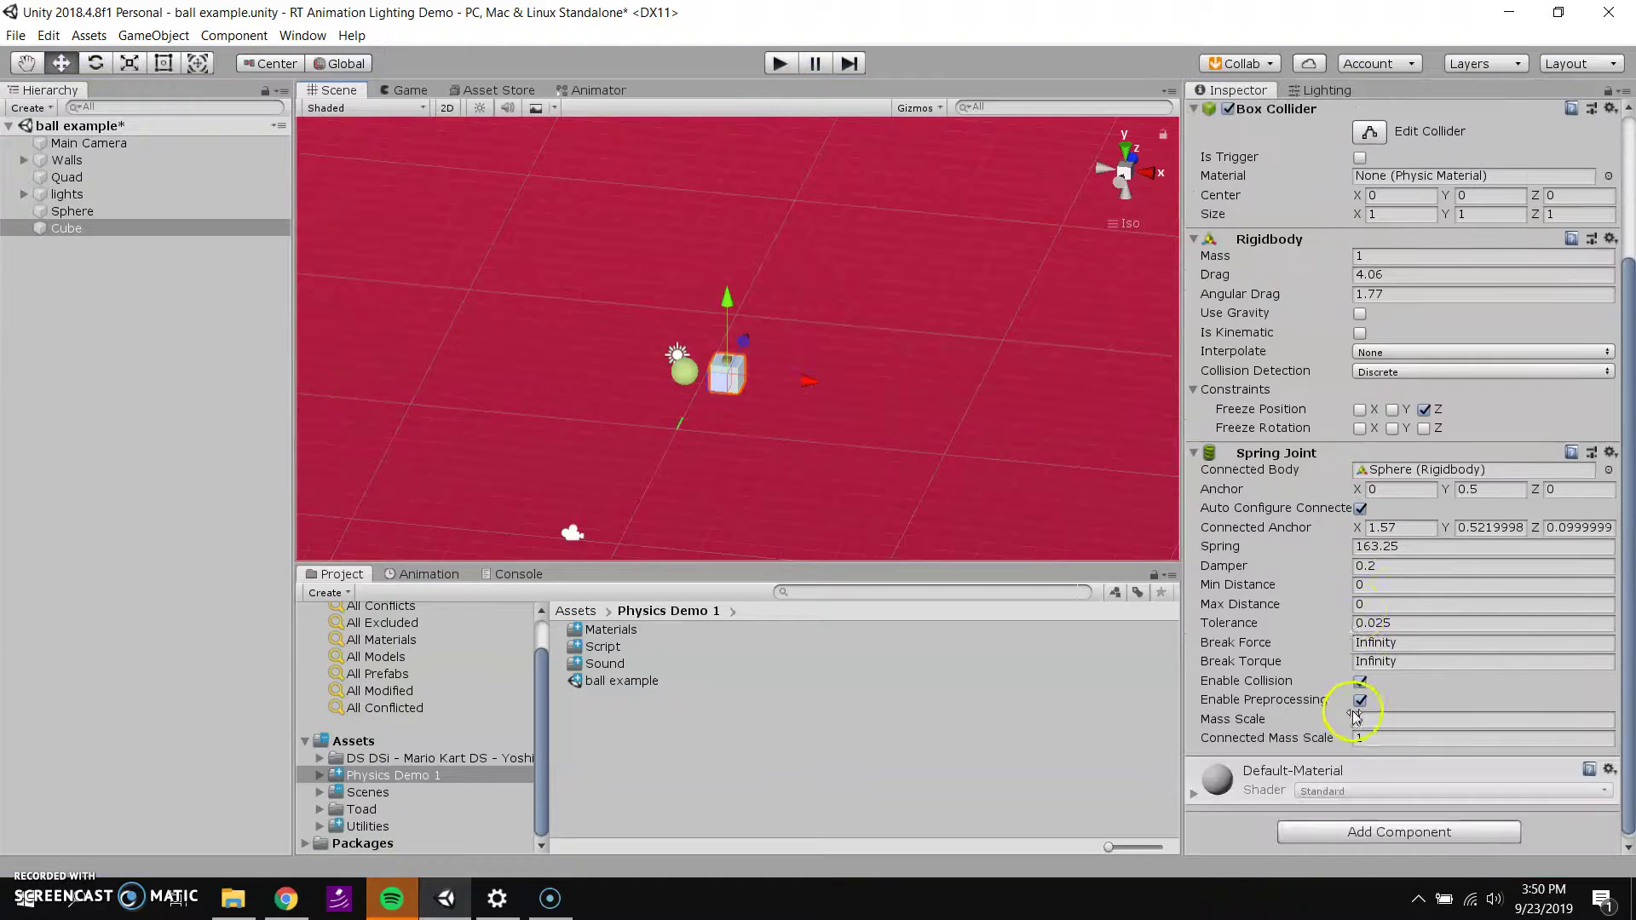
click(1347, 568)
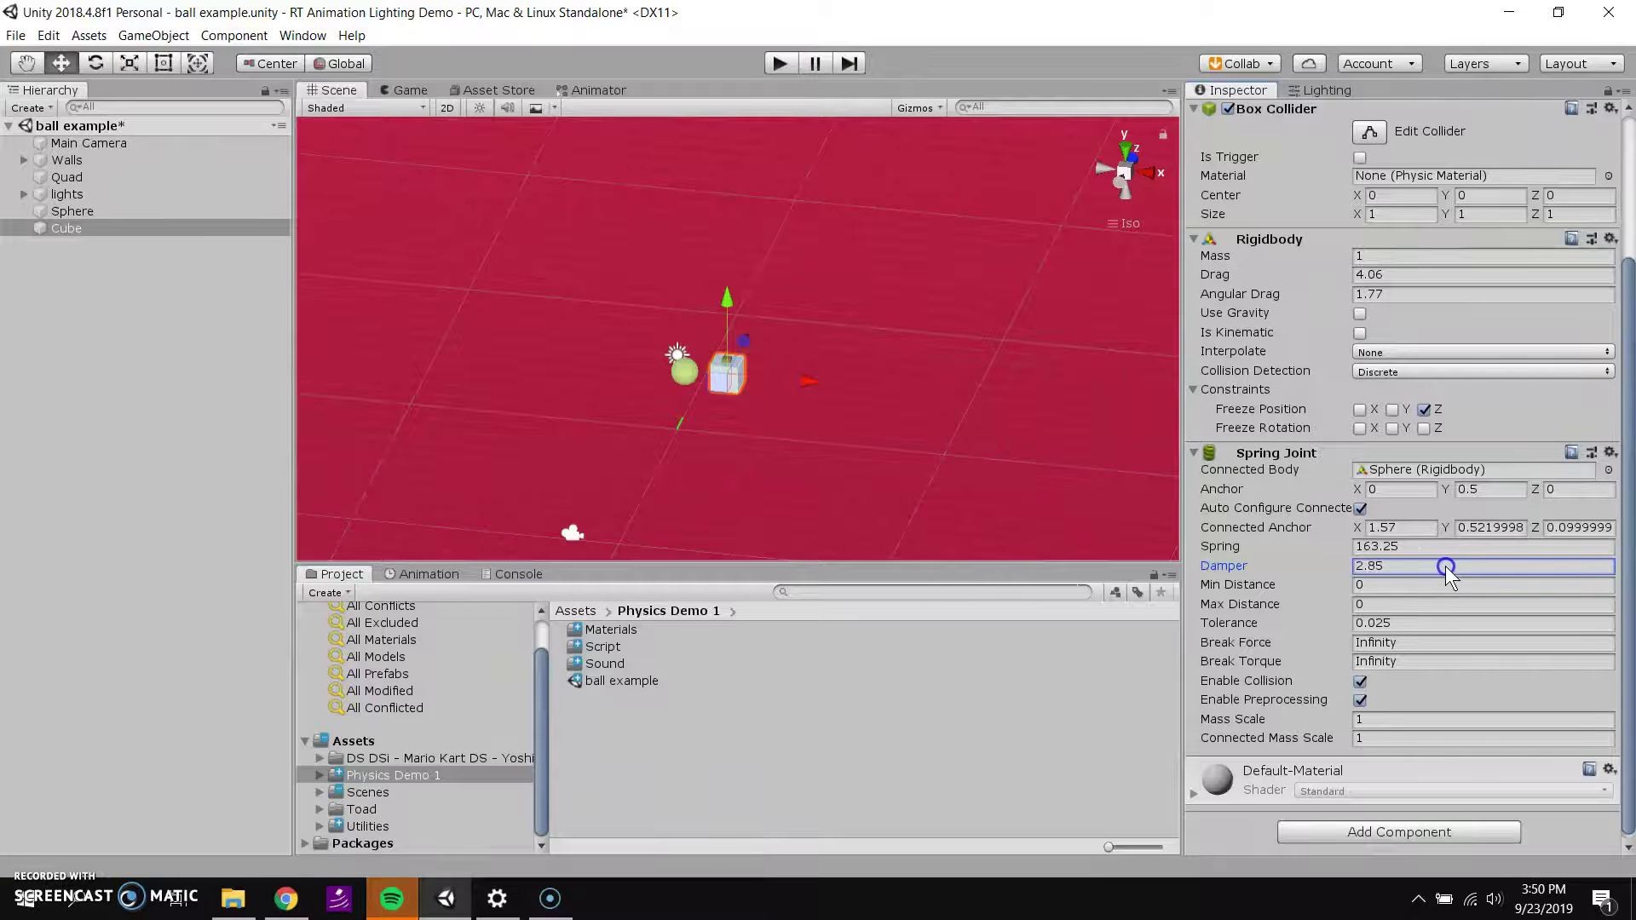
click(779, 64)
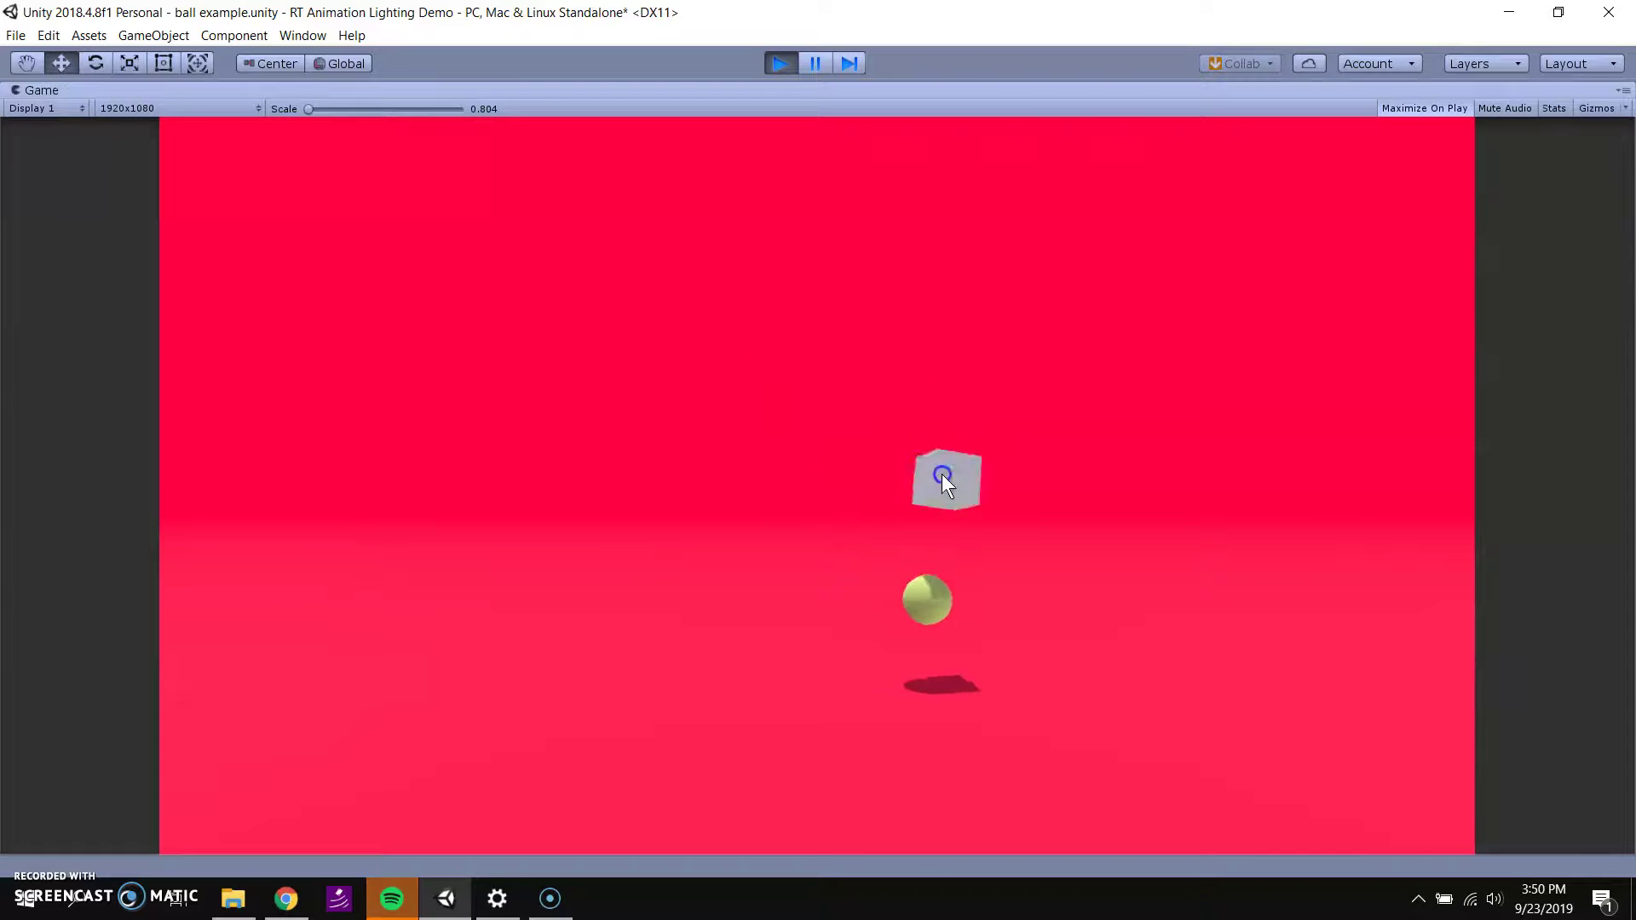
drag(942, 474, 758, 338)
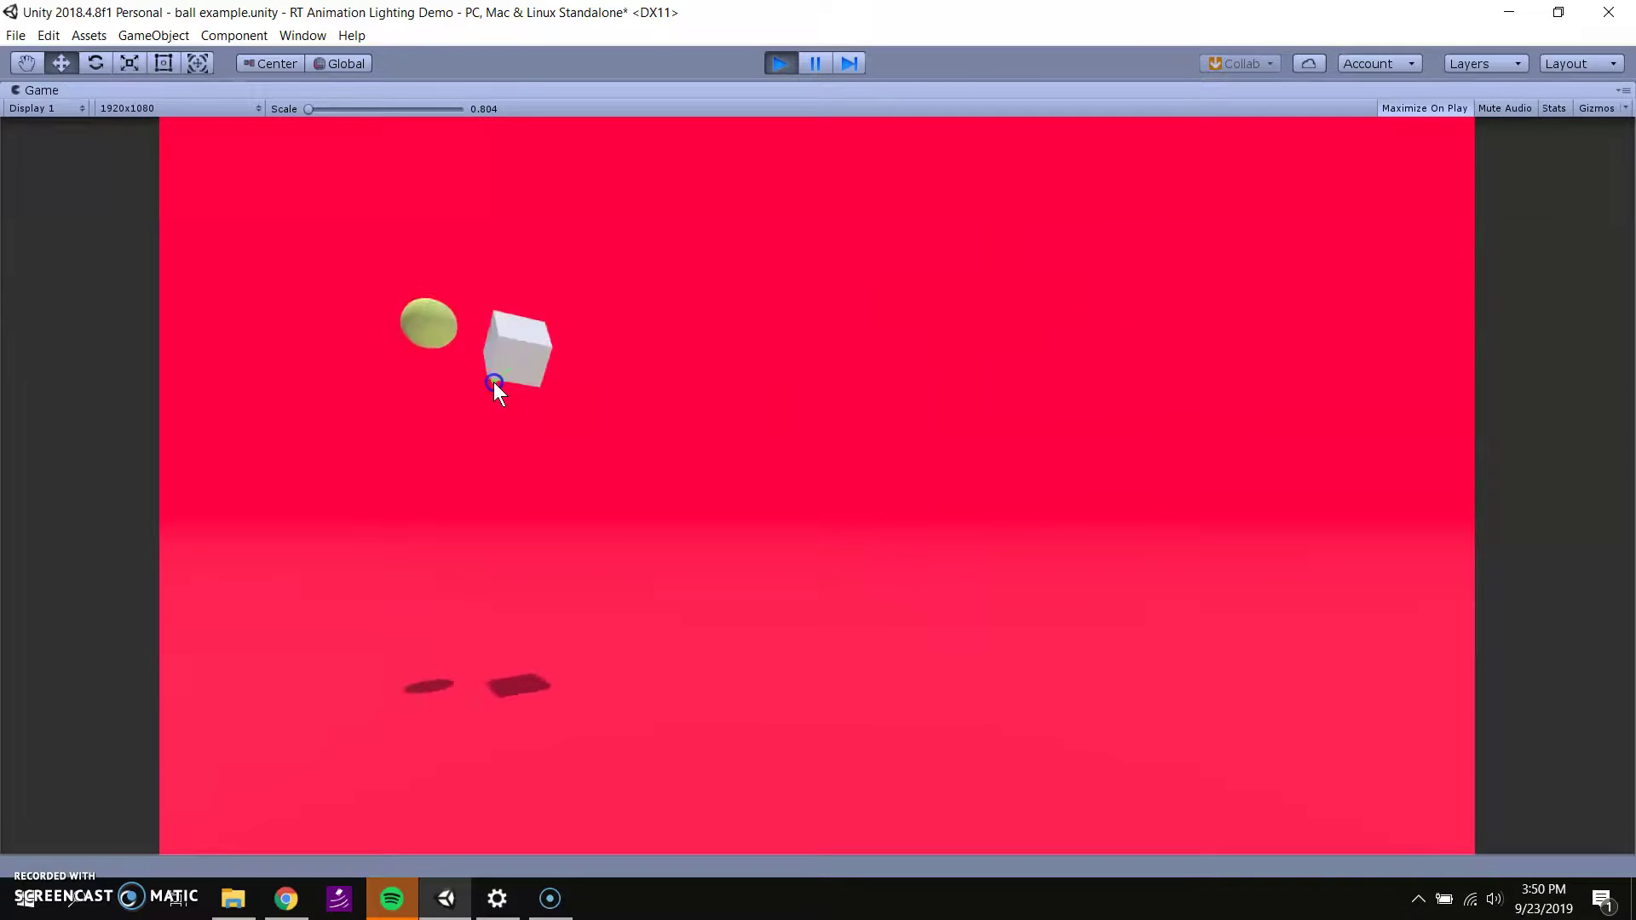
drag(494, 383, 753, 503)
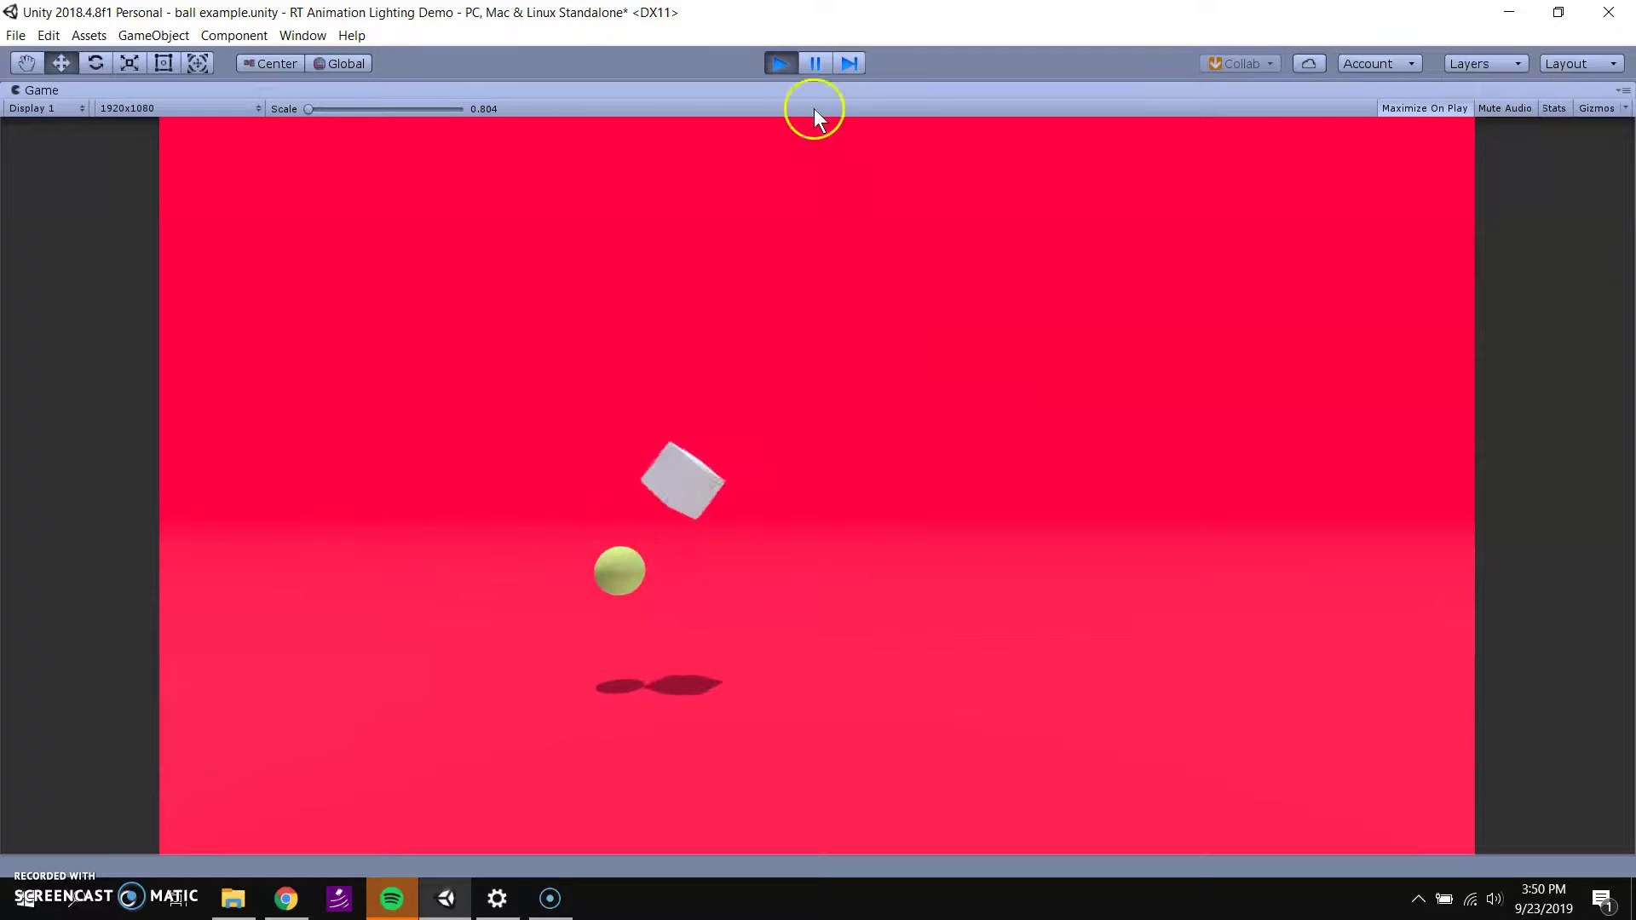
Step: End the test run and remove the Spring Joint component, leaving the Rigidbody unchanged
click(787, 67)
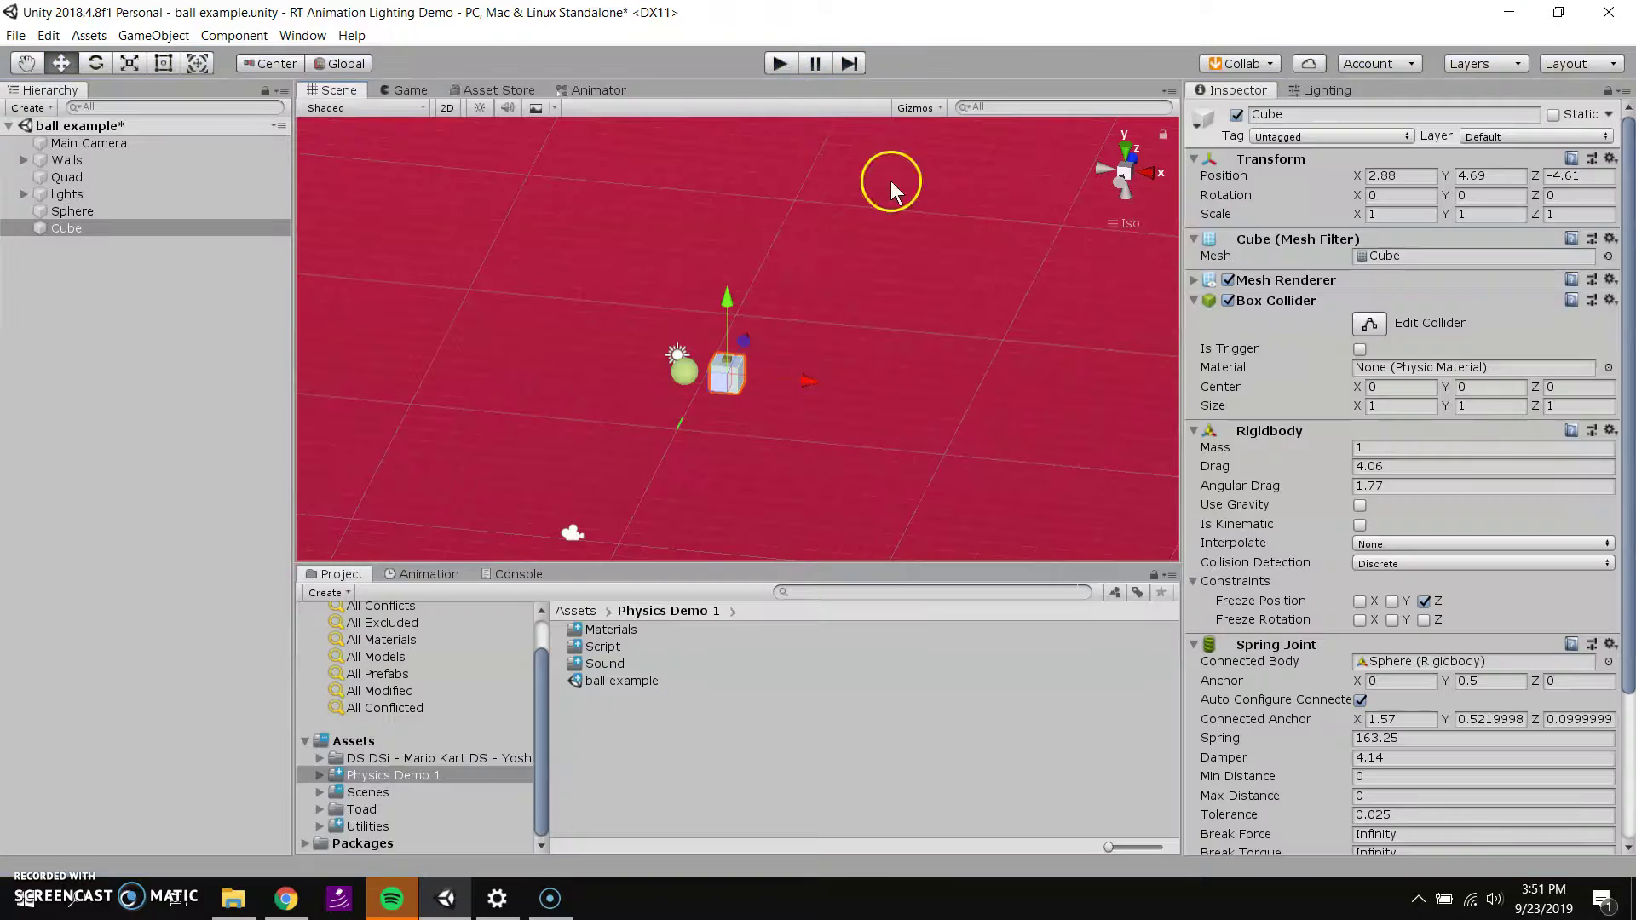
scroll(1364, 528, down, 3)
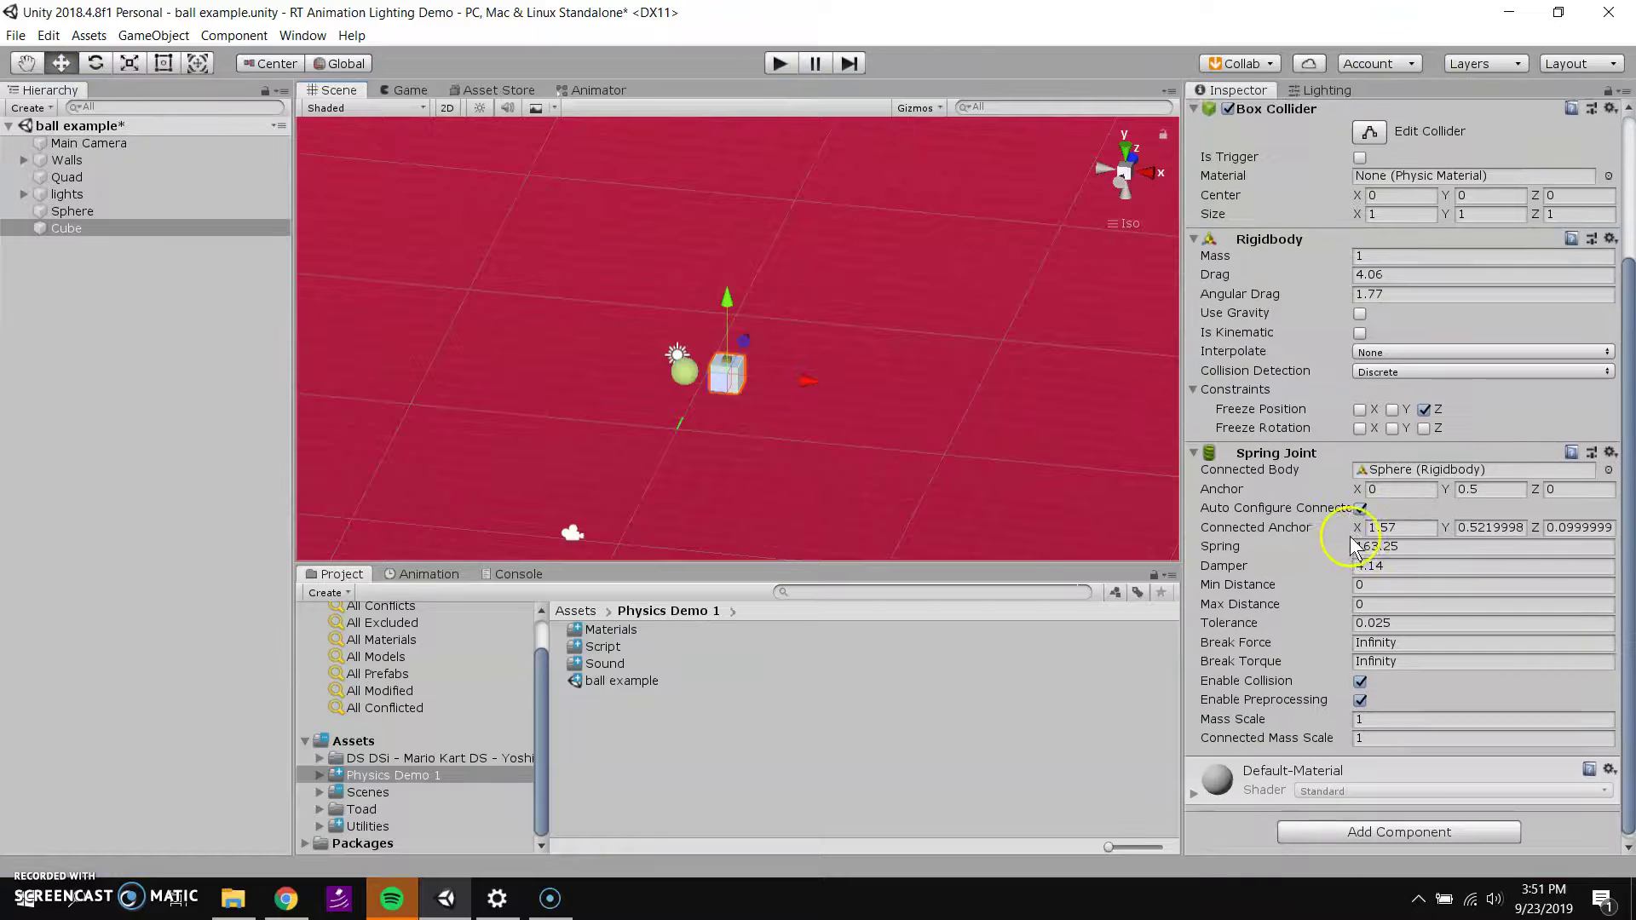
right_click(1268, 459)
click(1299, 481)
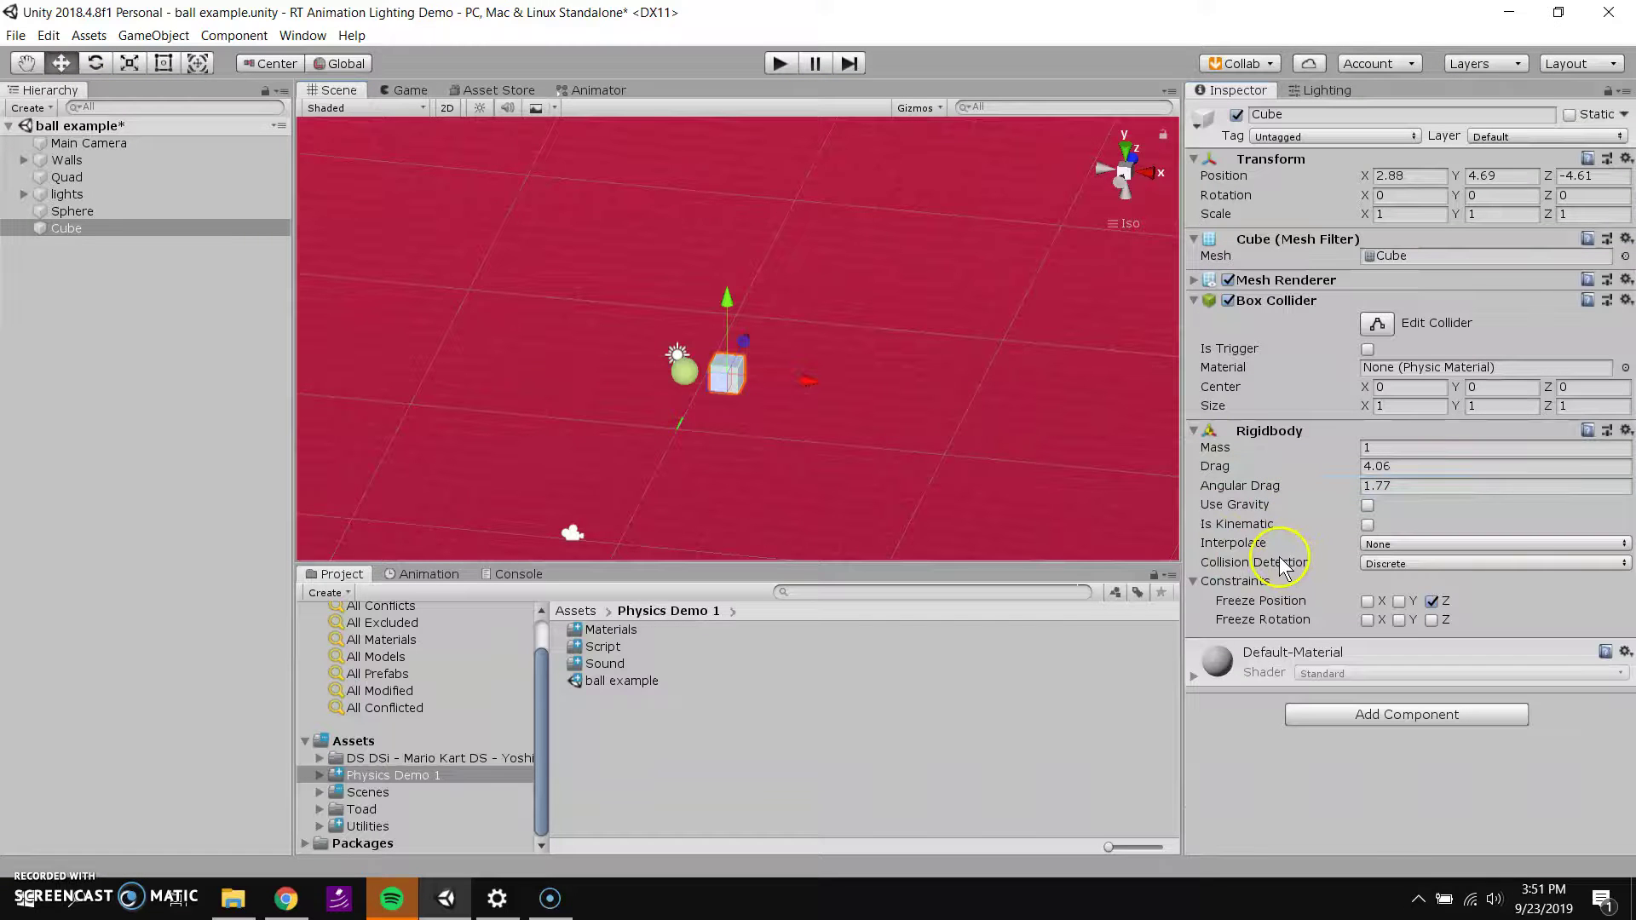
right_click(1285, 443)
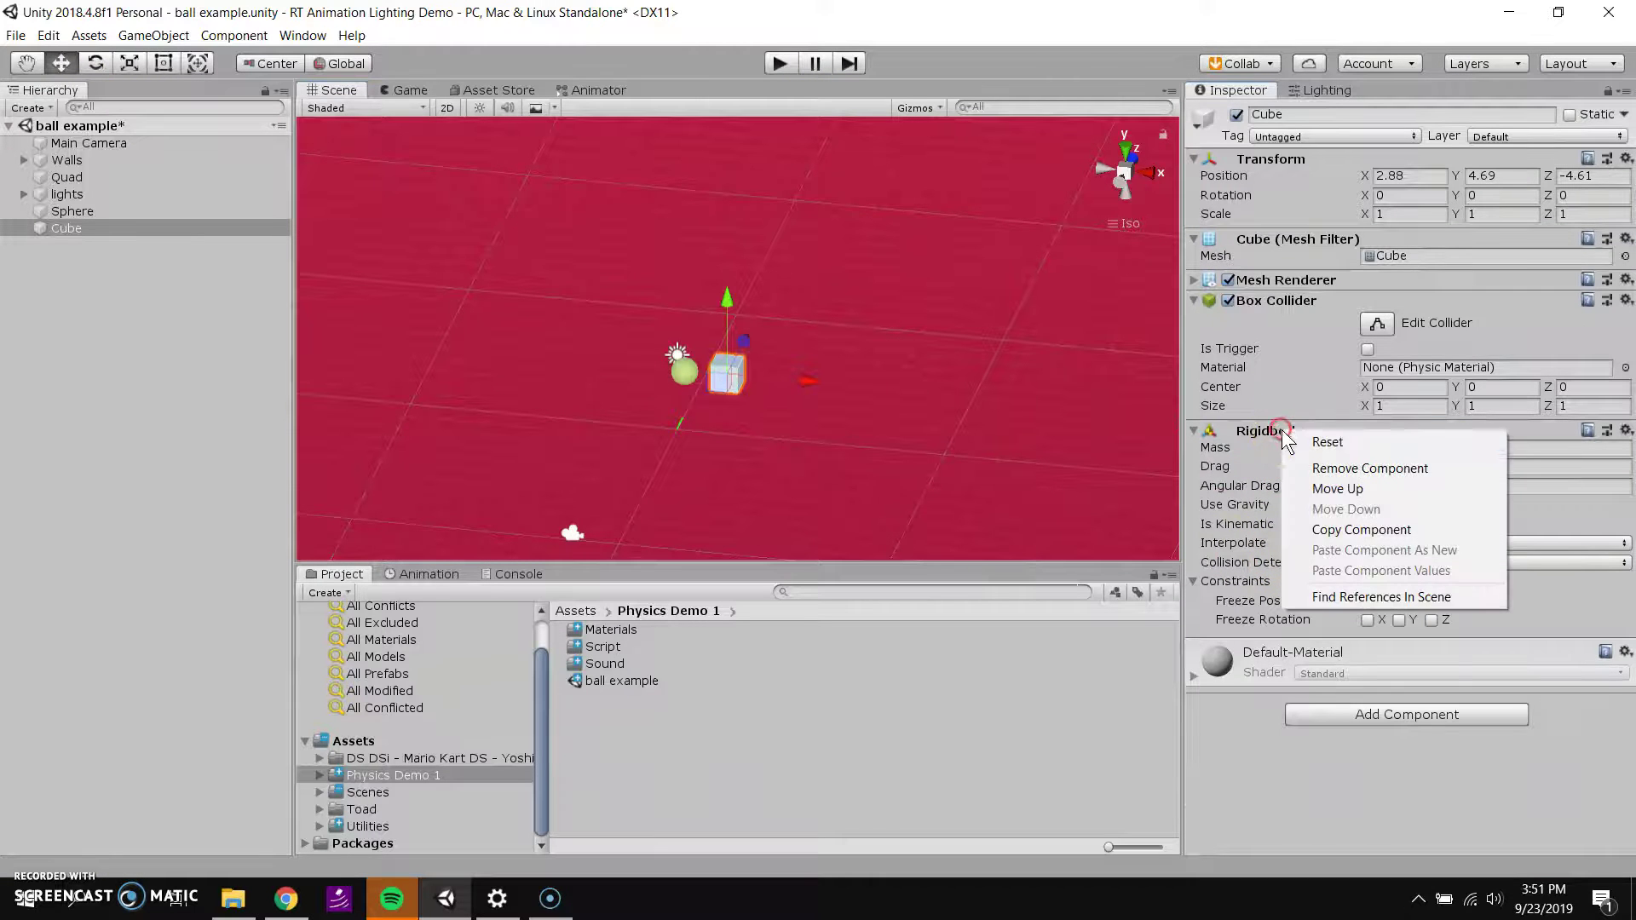
click(1238, 737)
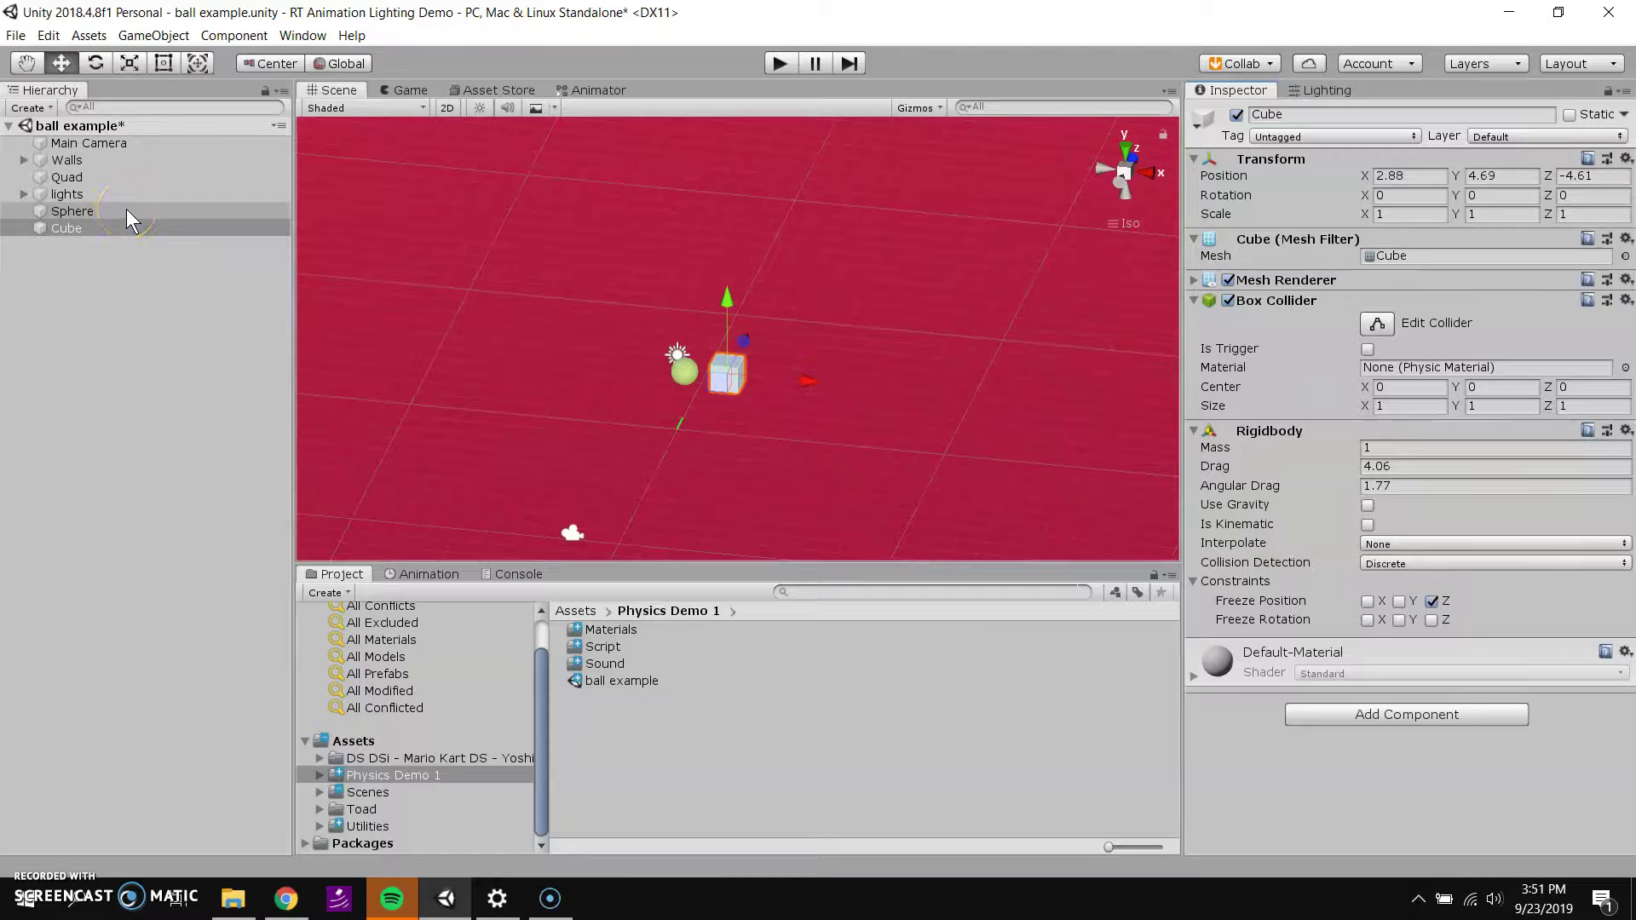
Step: Search the component list for 'joi' and add a Character Joint to the cube
click(1378, 716)
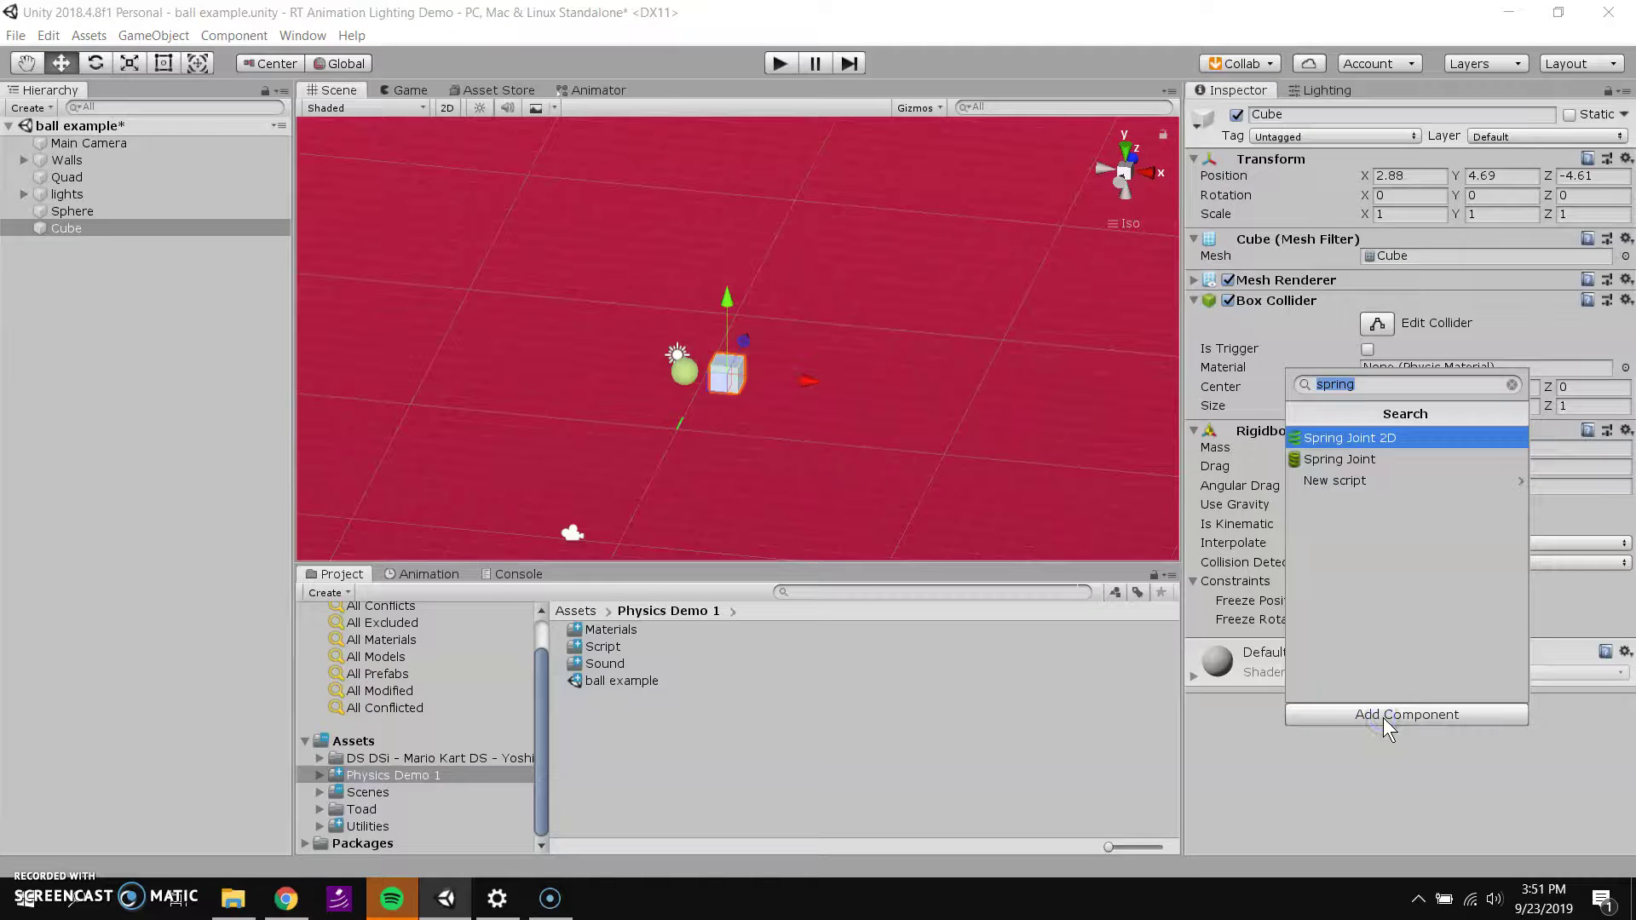
text(character)
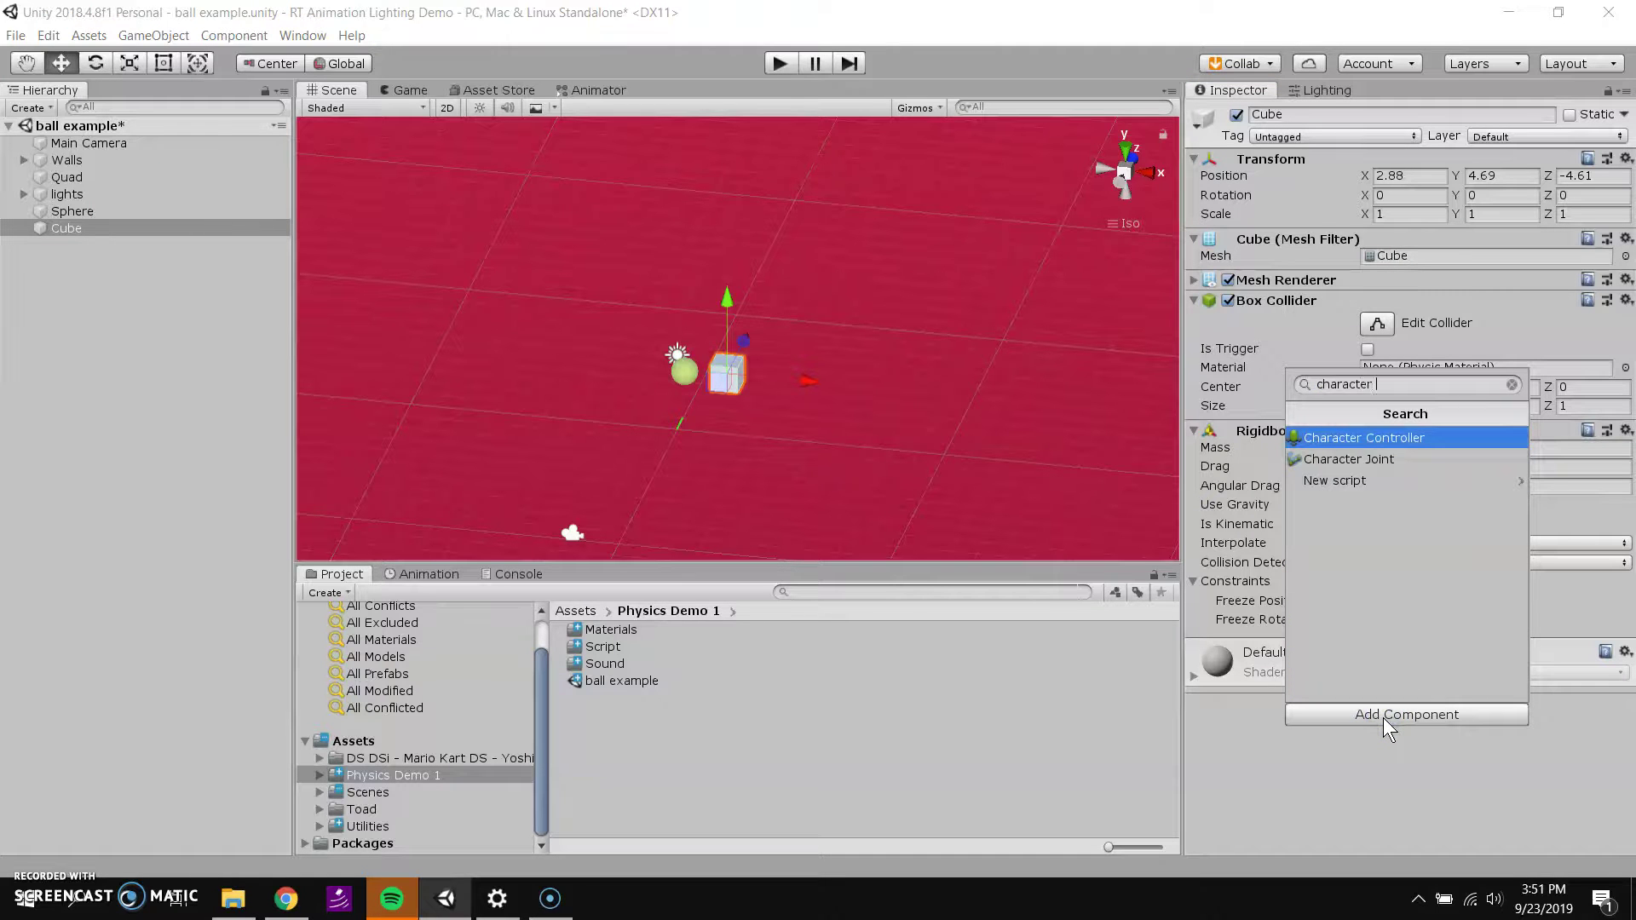
text( joint)
key(BackSpace)
key(BackSpace)
key(BackSpace)
key(BackSpace)
key(BackSpace)
key(BackSpace)
key(BackSpace)
key(BackSpace)
key(BackSpace)
key(BackSpace)
key(BackSpace)
key(BackSpace)
key(BackSpace)
key(BackSpace)
key(BackSpace)
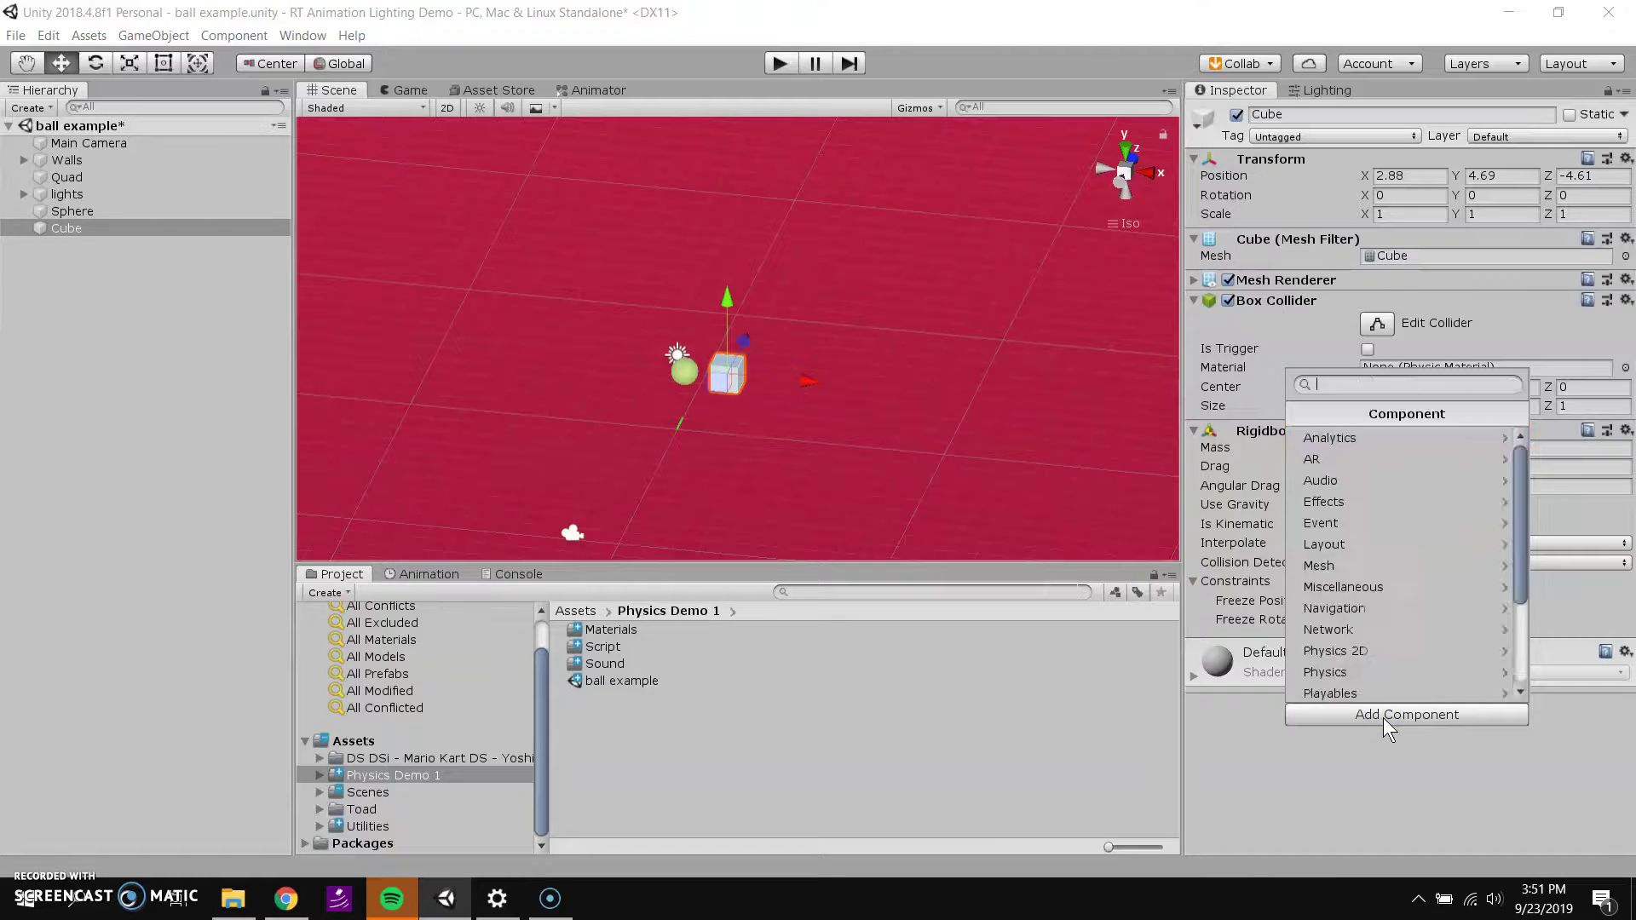
text(joint)
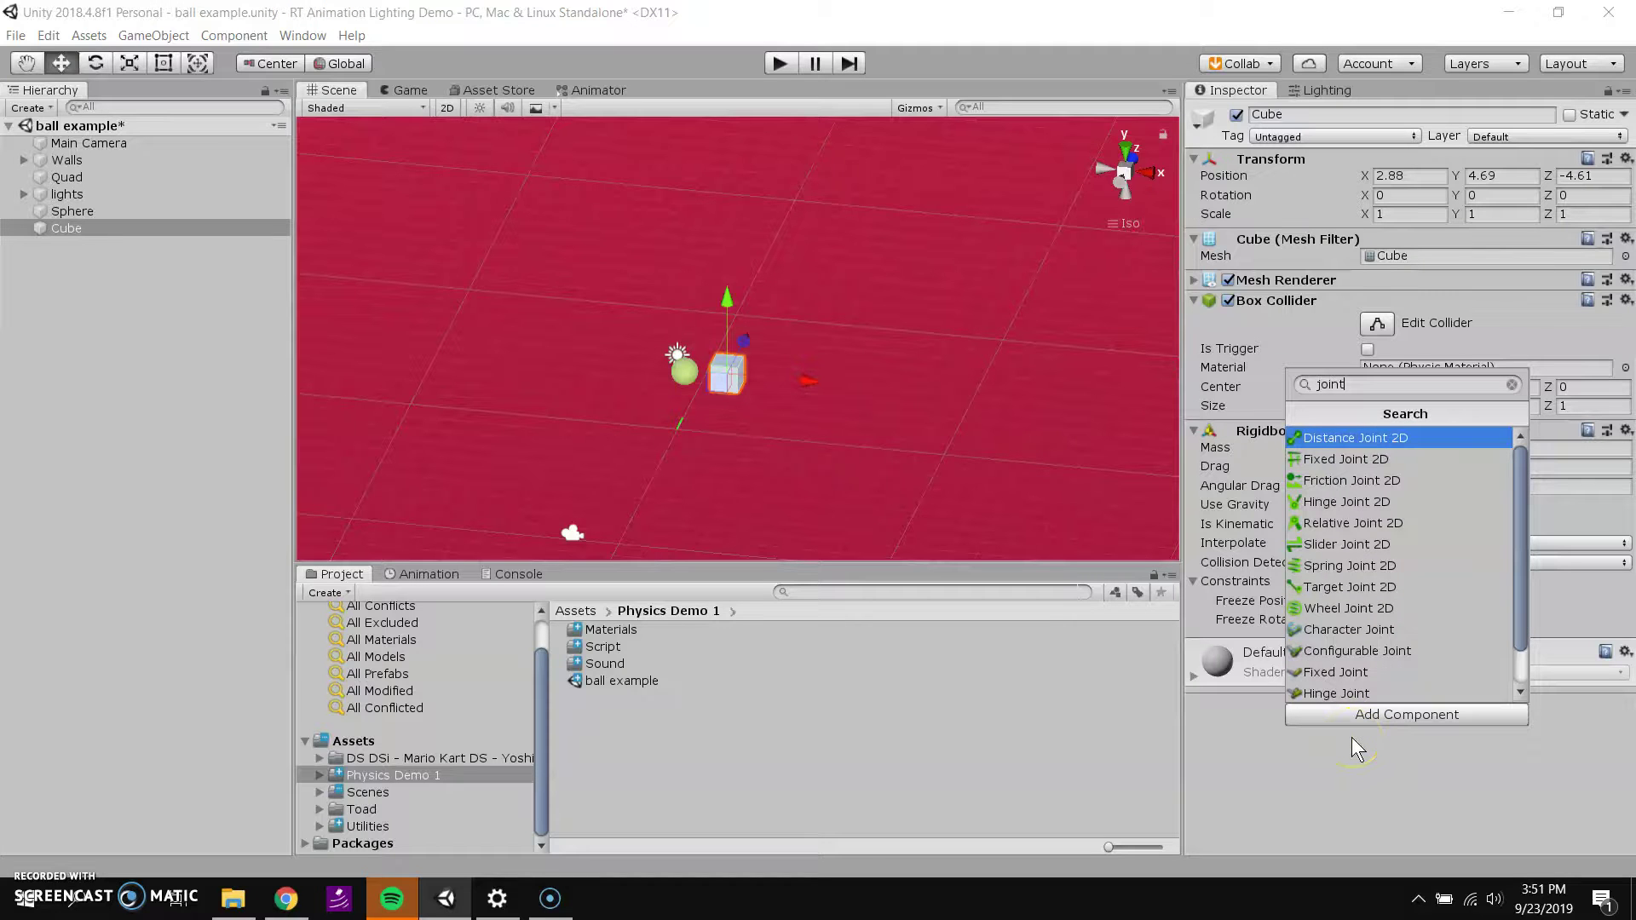
scroll(1414, 609, down, 1)
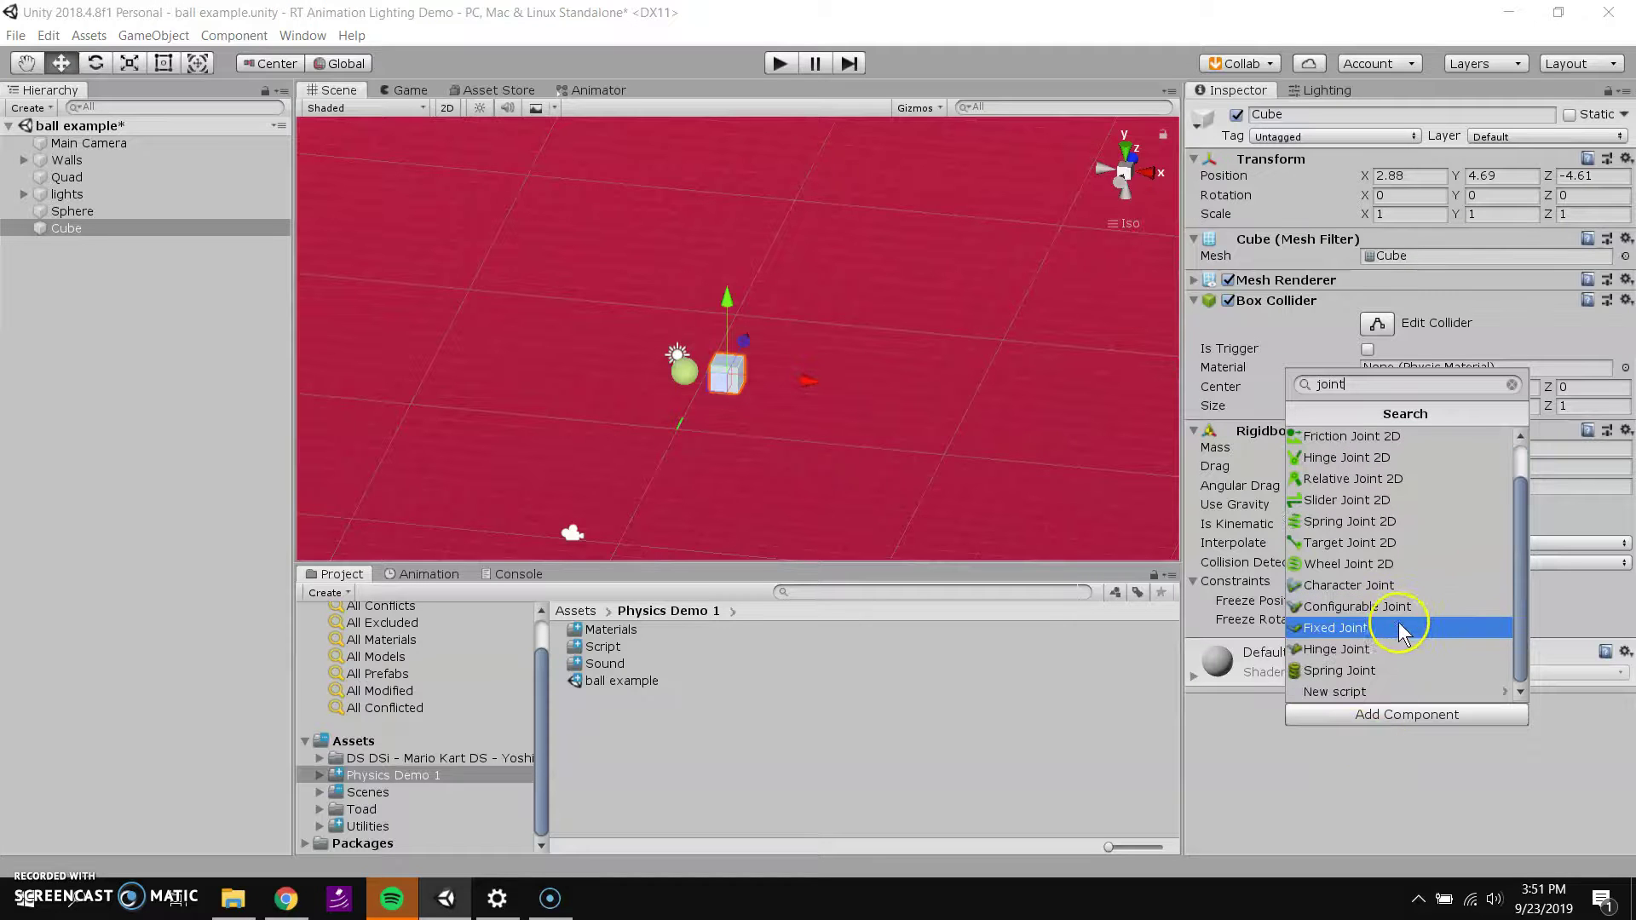
click(1352, 588)
scroll(1351, 588, down, 5)
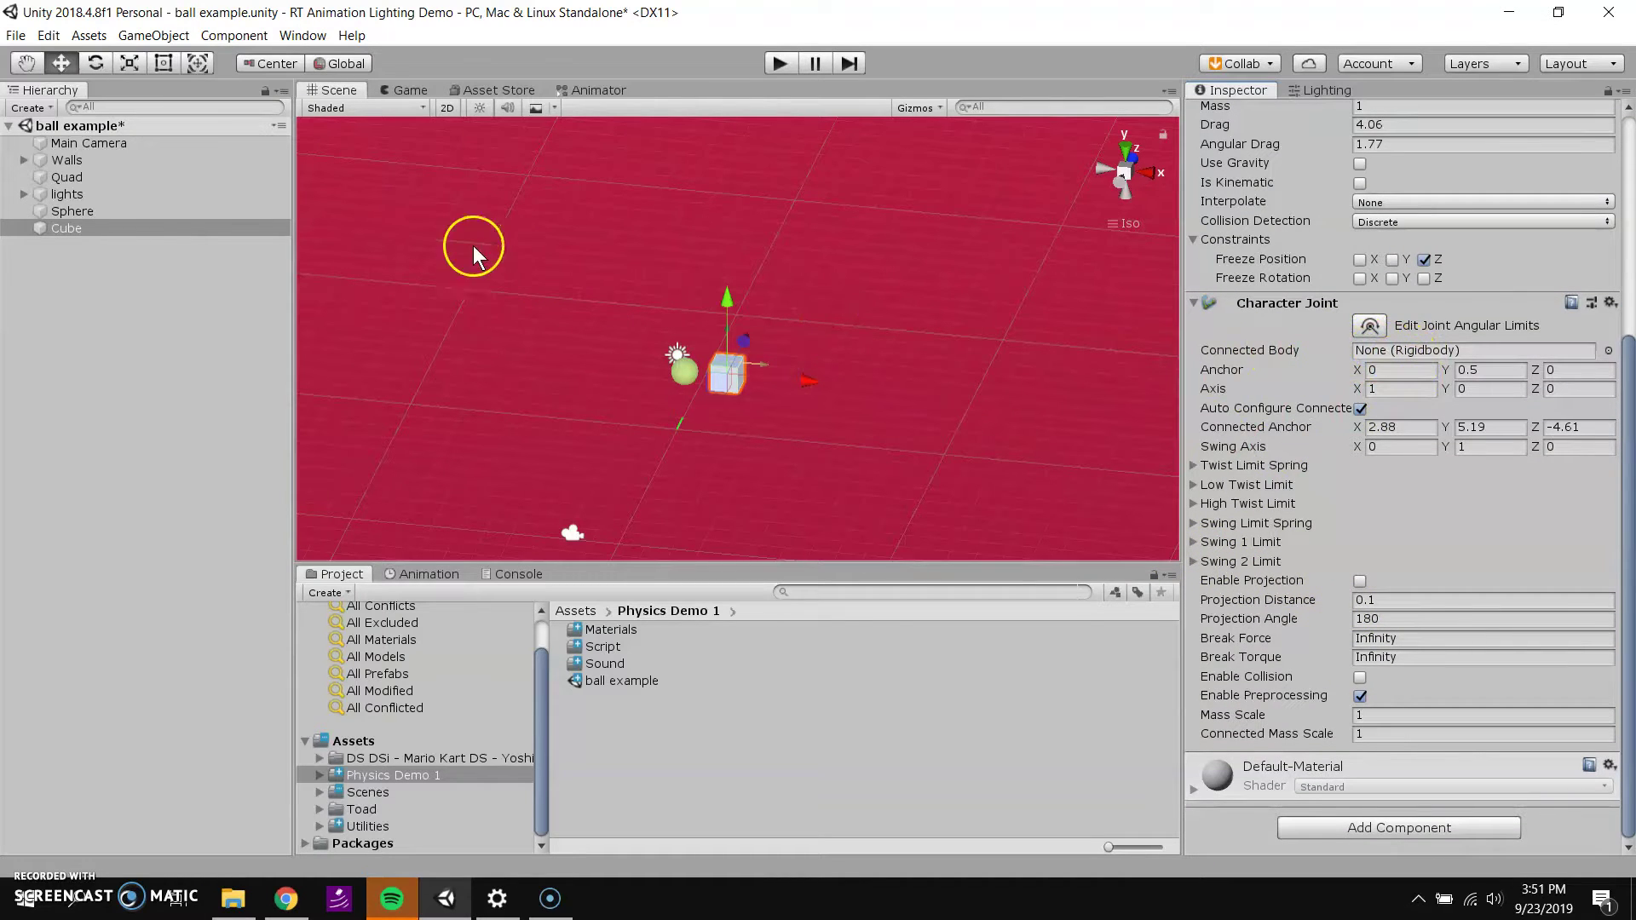
Step: Connect the Character Joint's Connected Body to the Sphere
drag(56, 211, 1427, 357)
scroll(779, 355, up, 6)
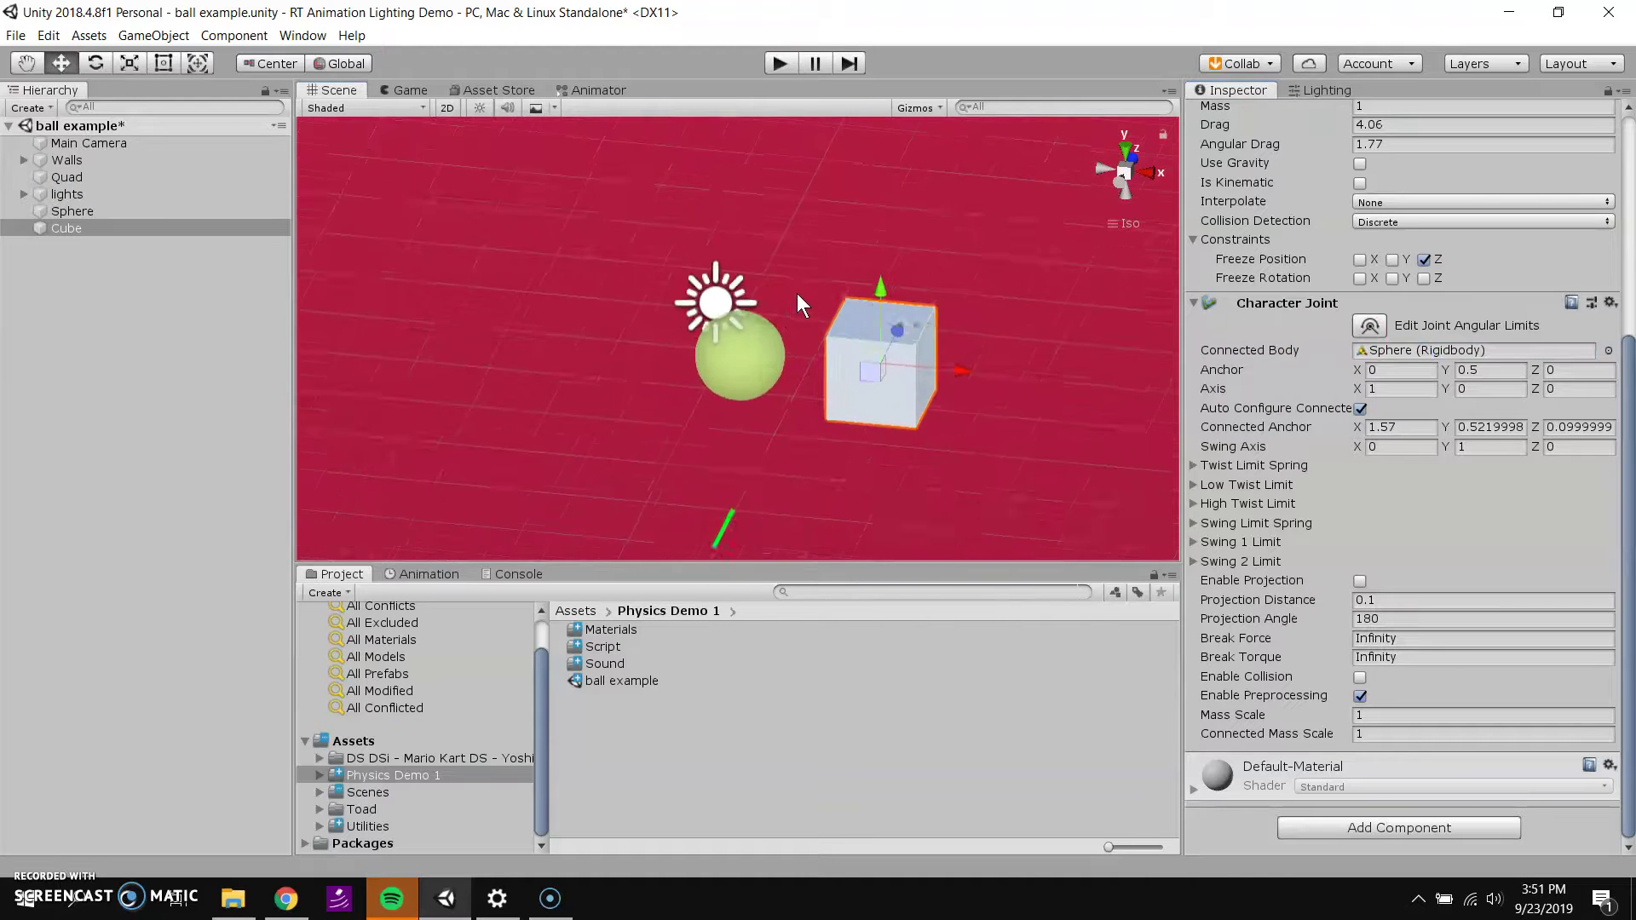
scroll(796, 294, down, 3)
scroll(1030, 278, up, 2)
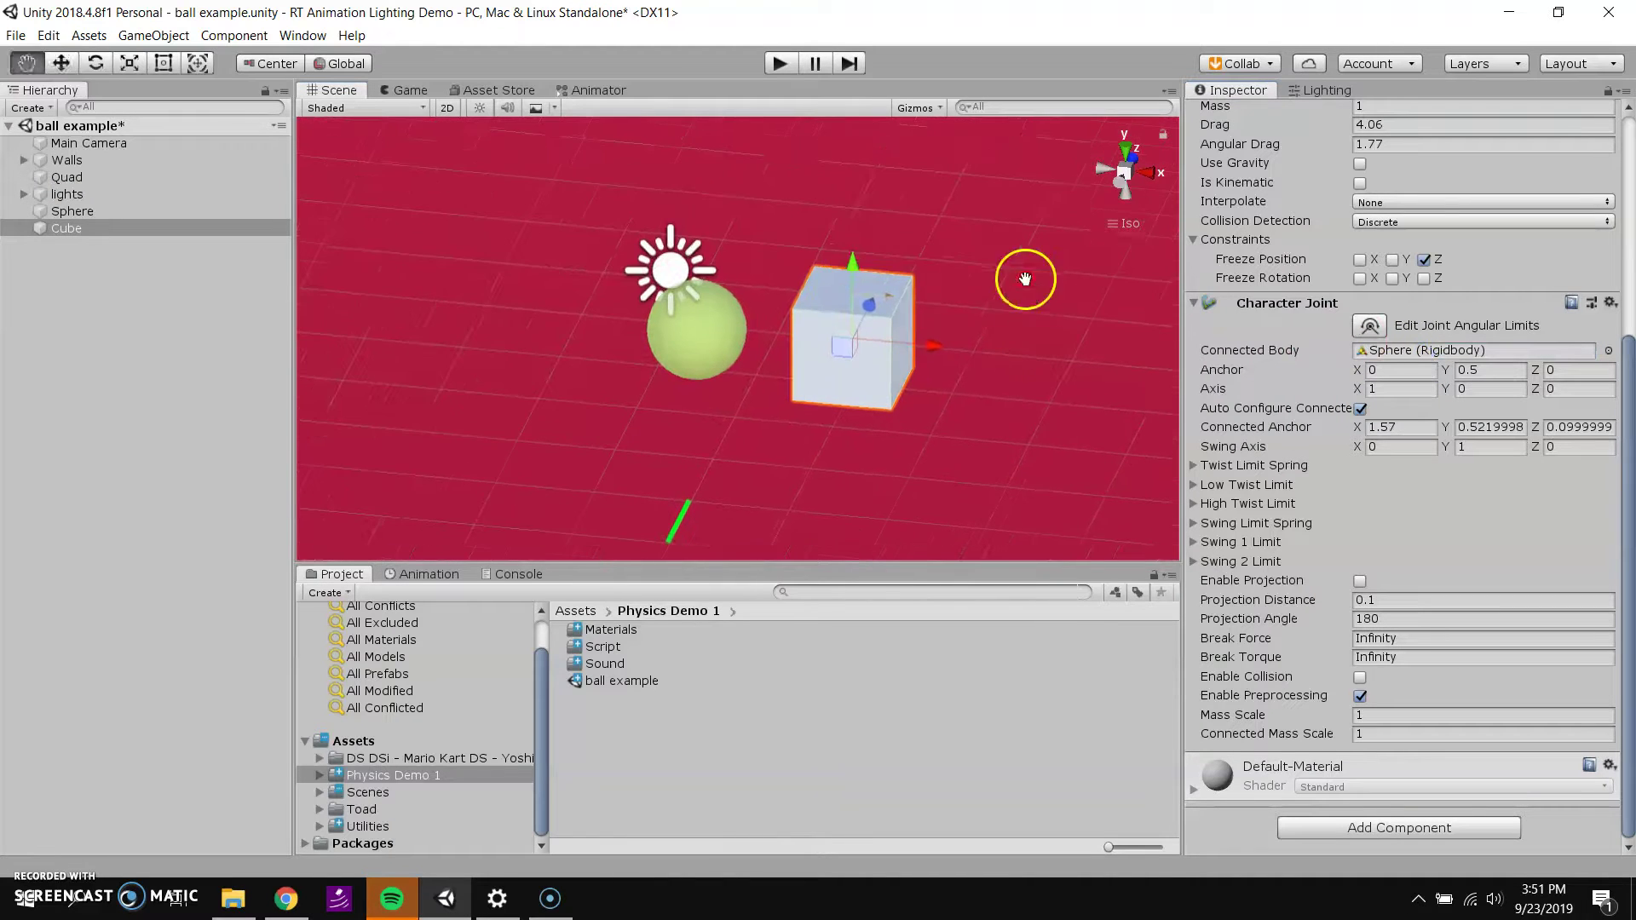
Step: Reshape the joint's angular swing limit arcs in the Scene view
click(1370, 326)
scroll(903, 294, up, 4)
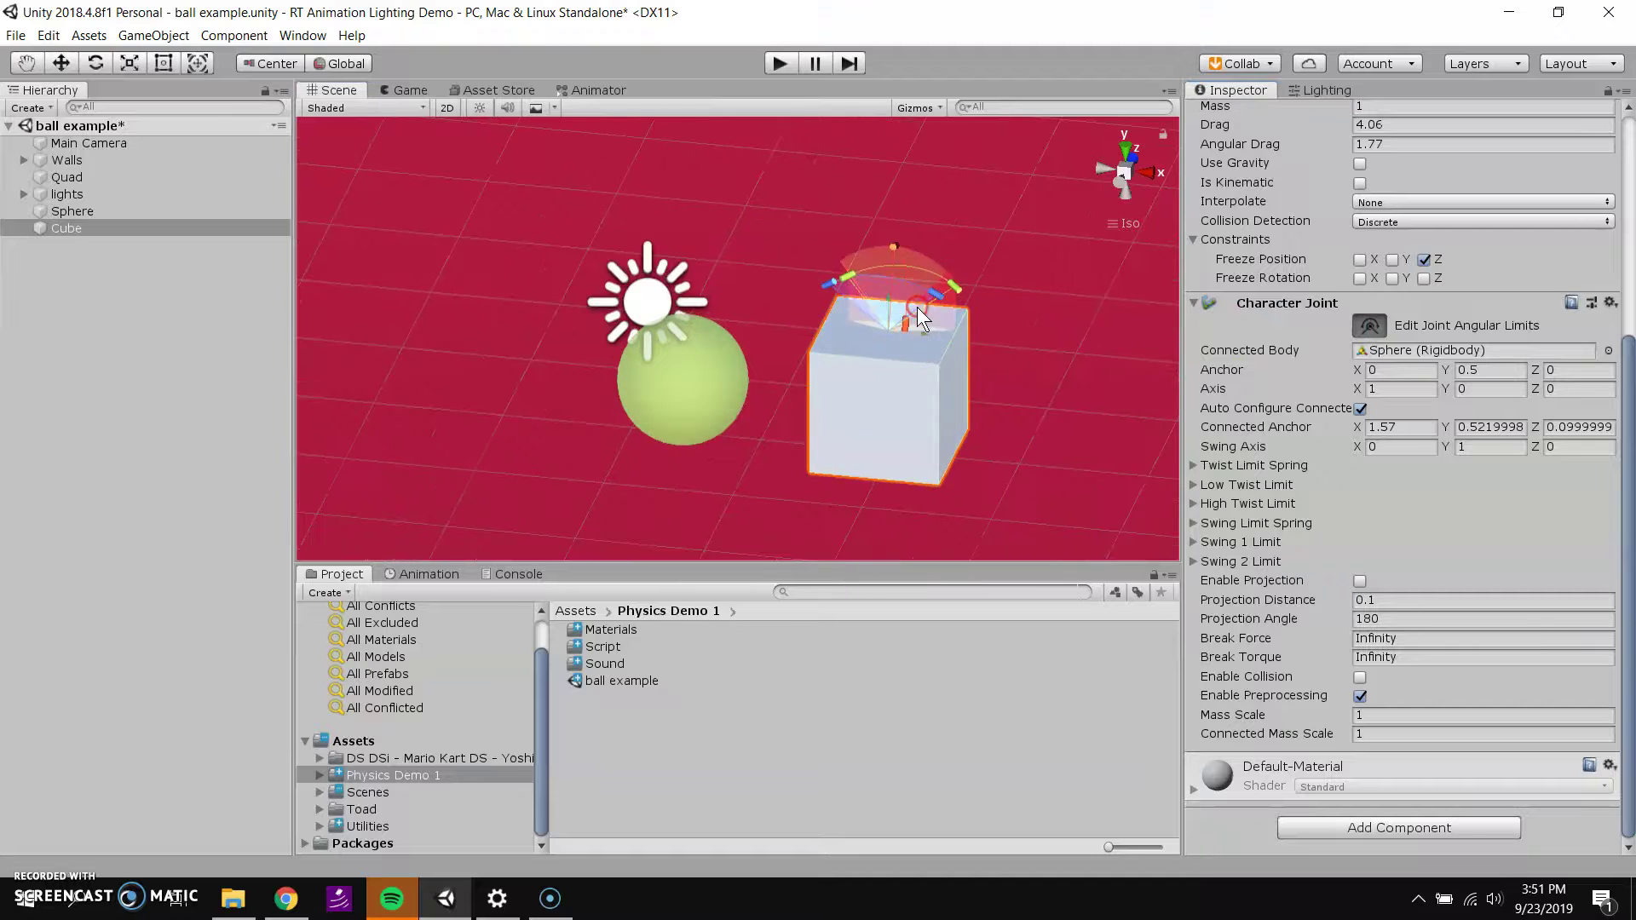
alt+drag(864, 304, 560, 323)
drag(719, 381, 697, 291)
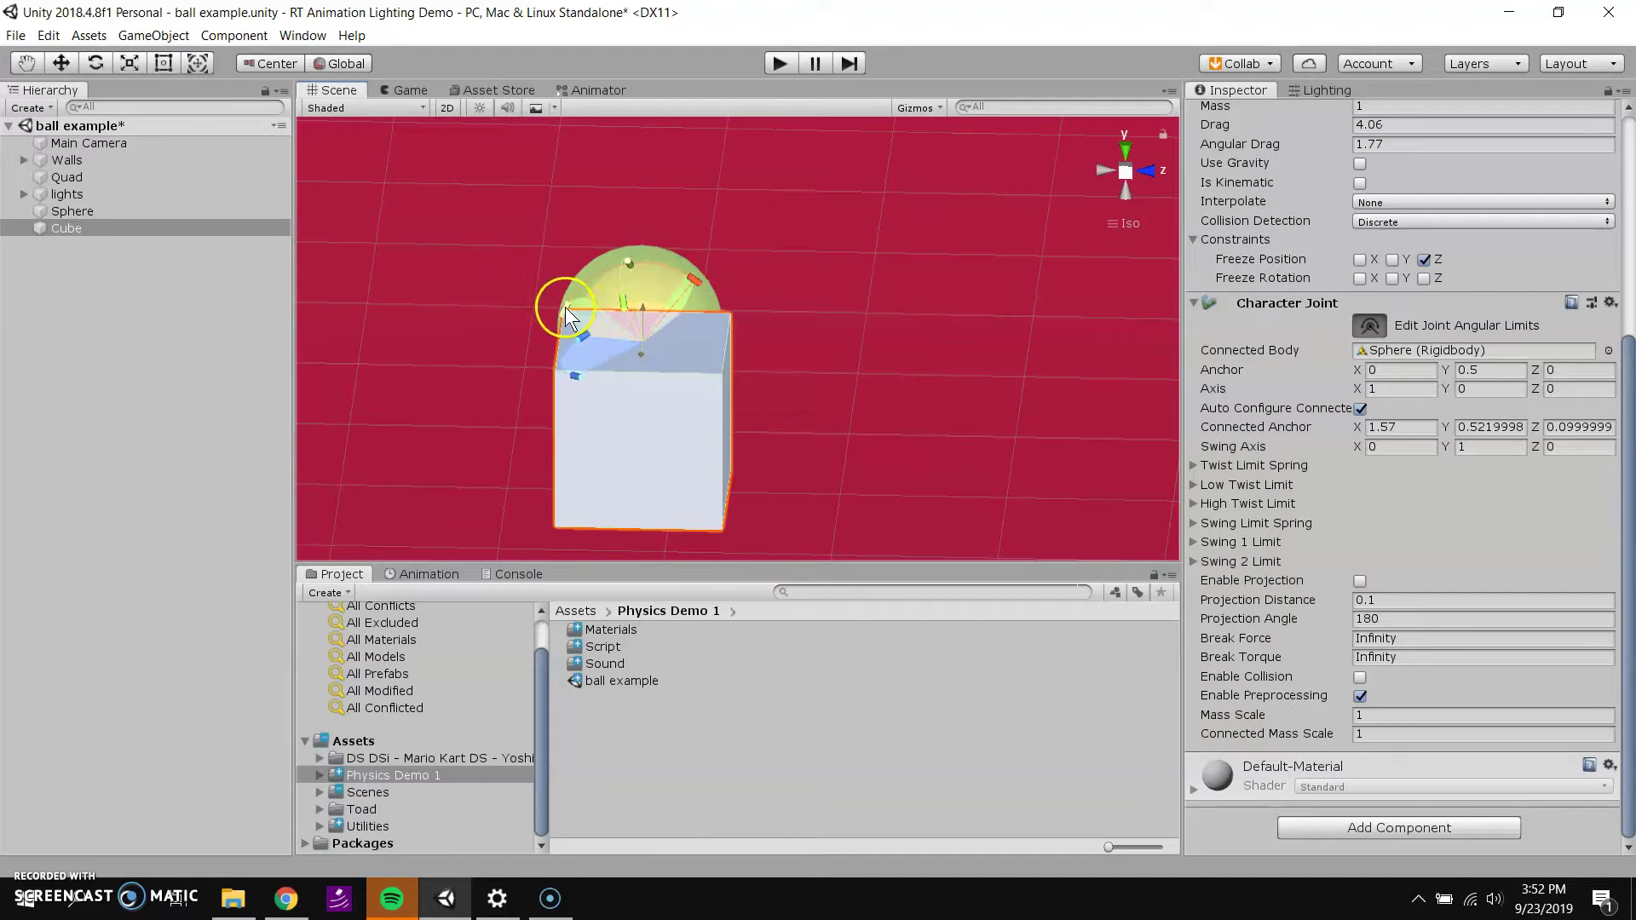
right_drag(602, 266, 663, 458)
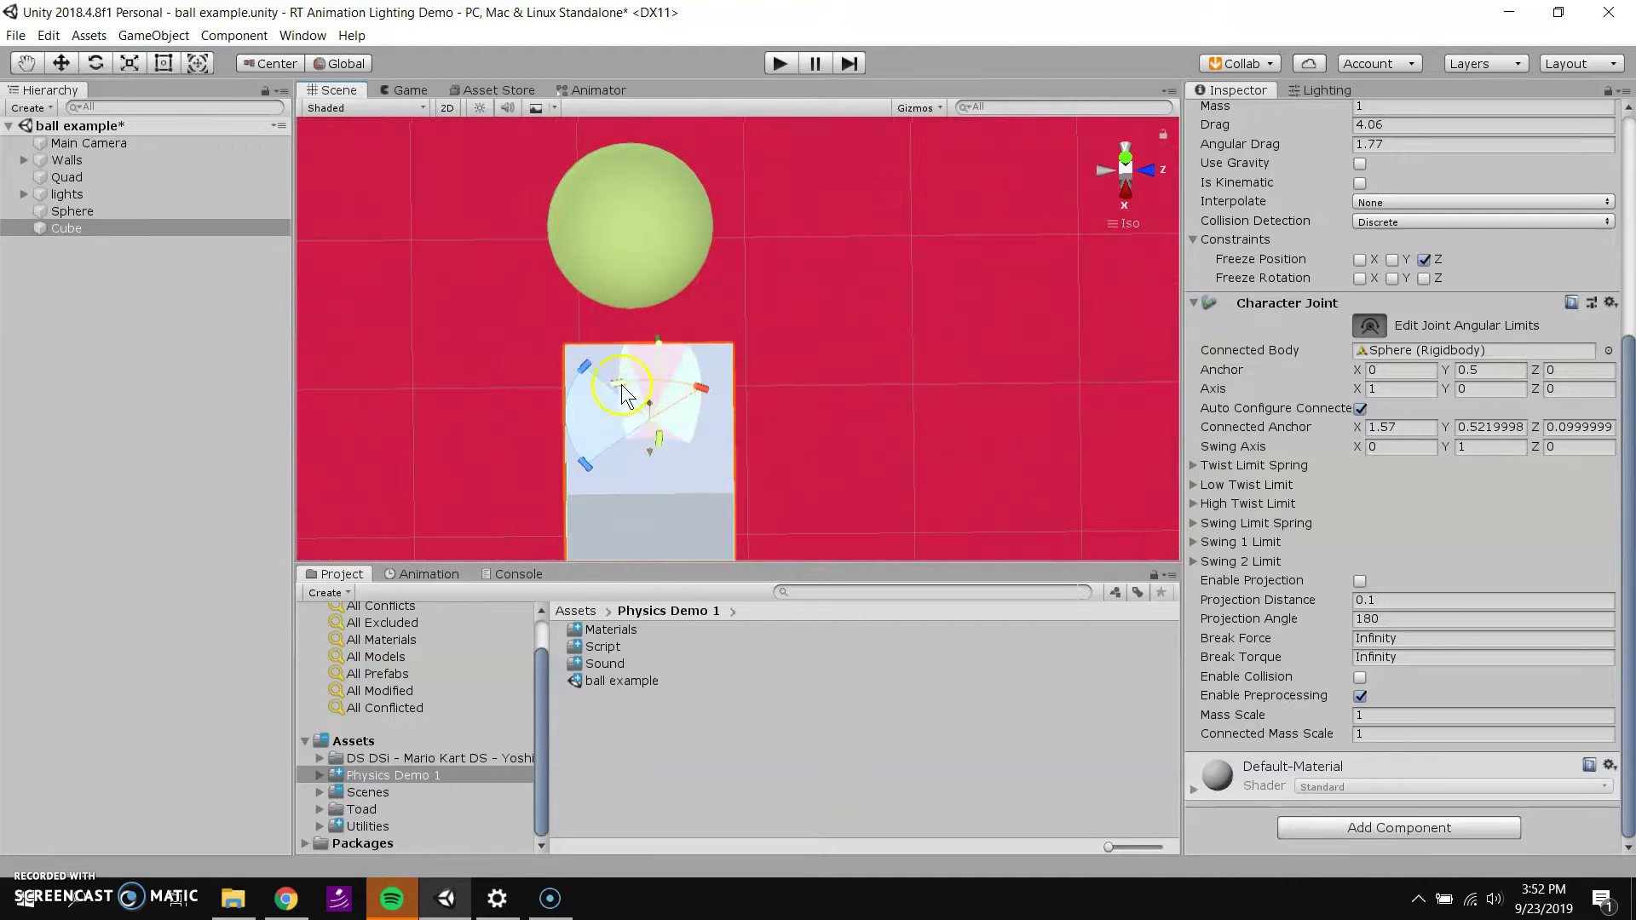
drag(621, 386, 893, 290)
Step: Deselect the cube, then play-test the character joint by pulling the ball around and stop
click(735, 315)
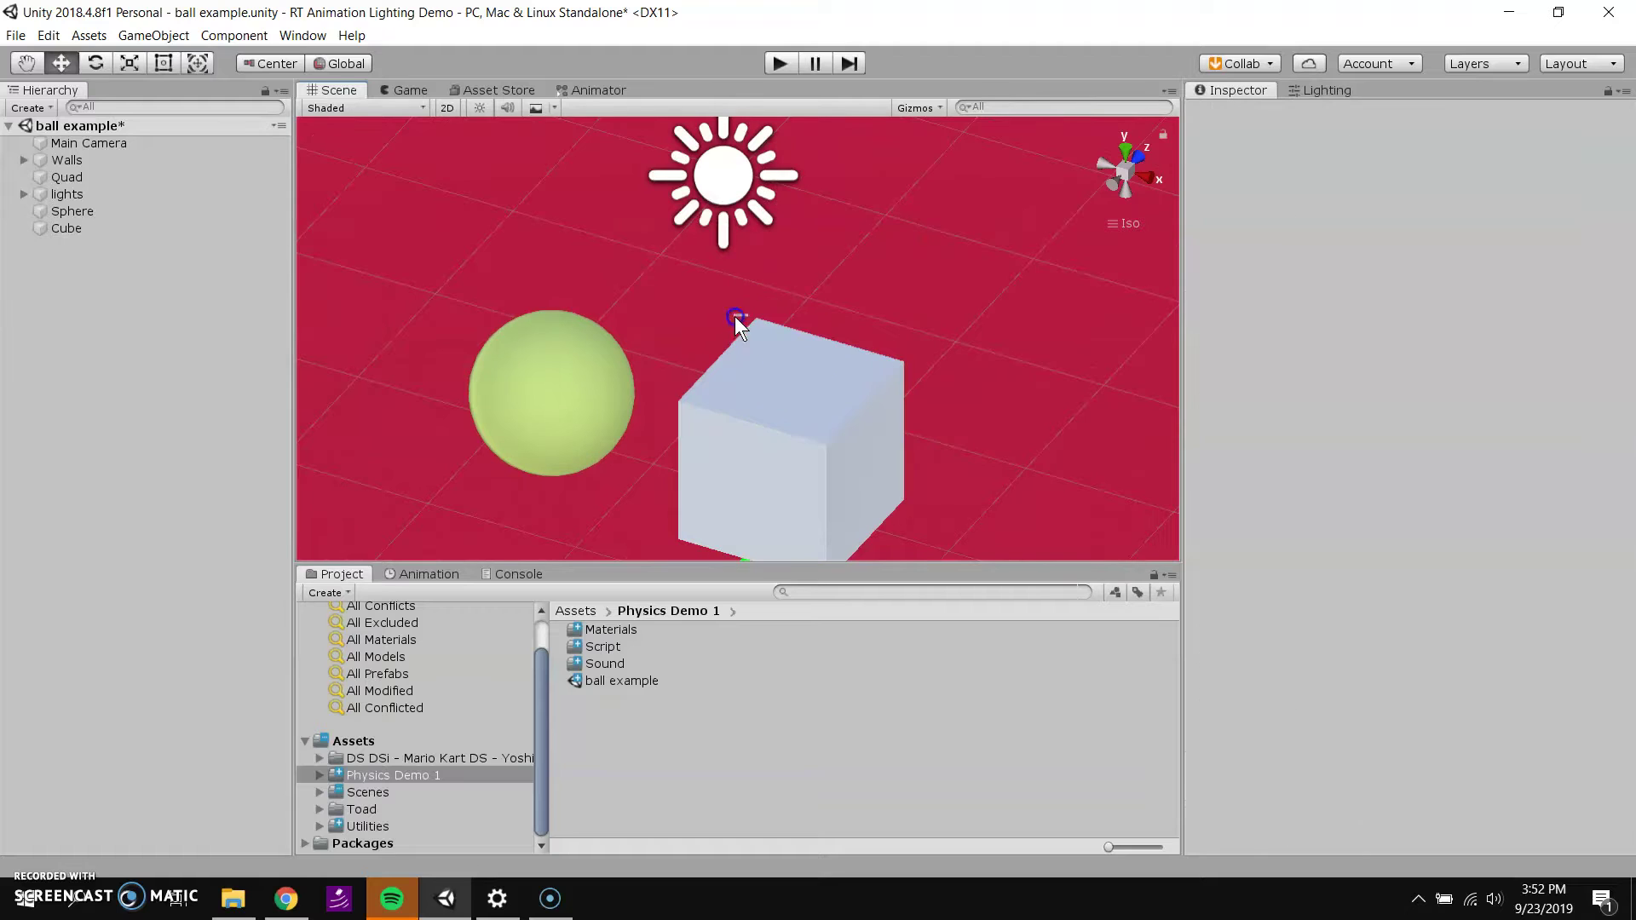
click(776, 62)
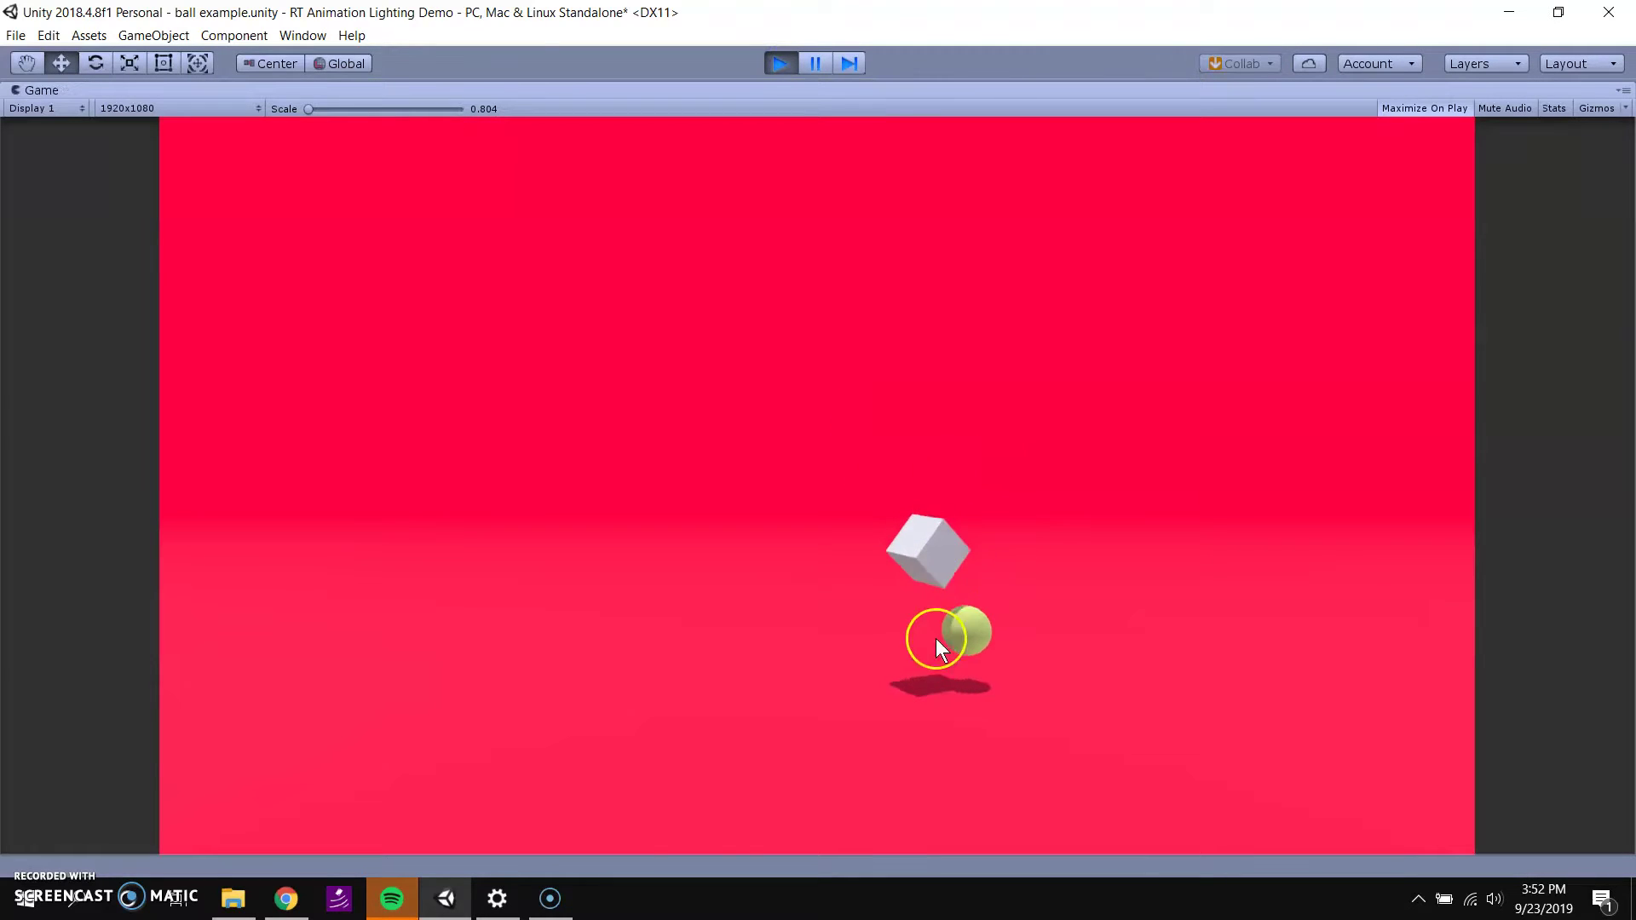
drag(940, 651, 903, 460)
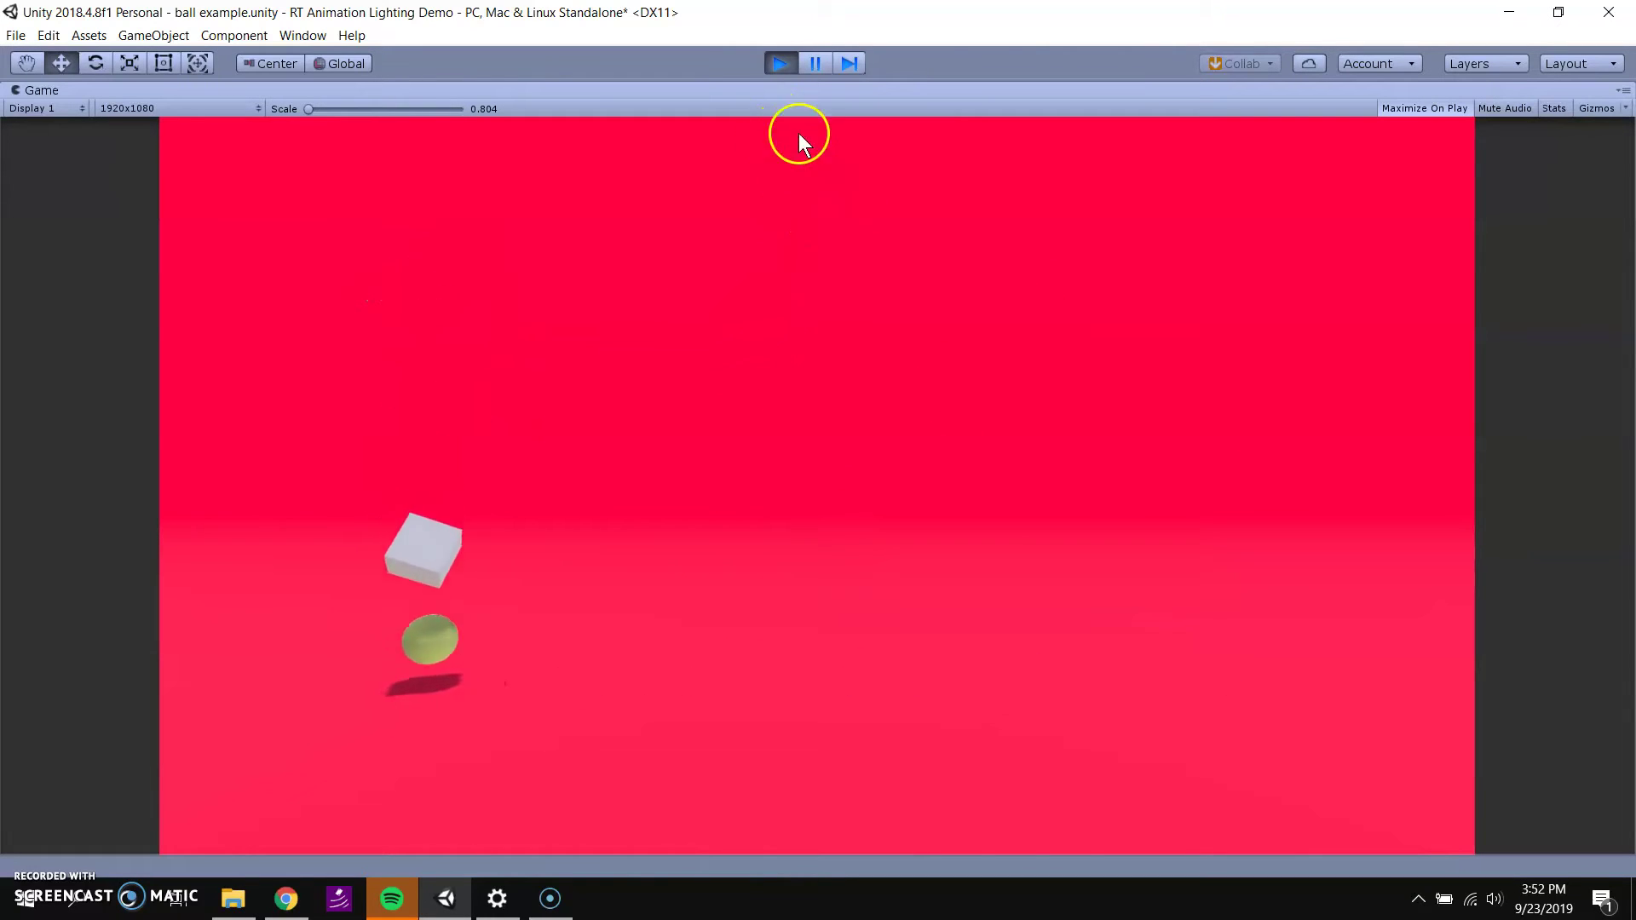
click(780, 65)
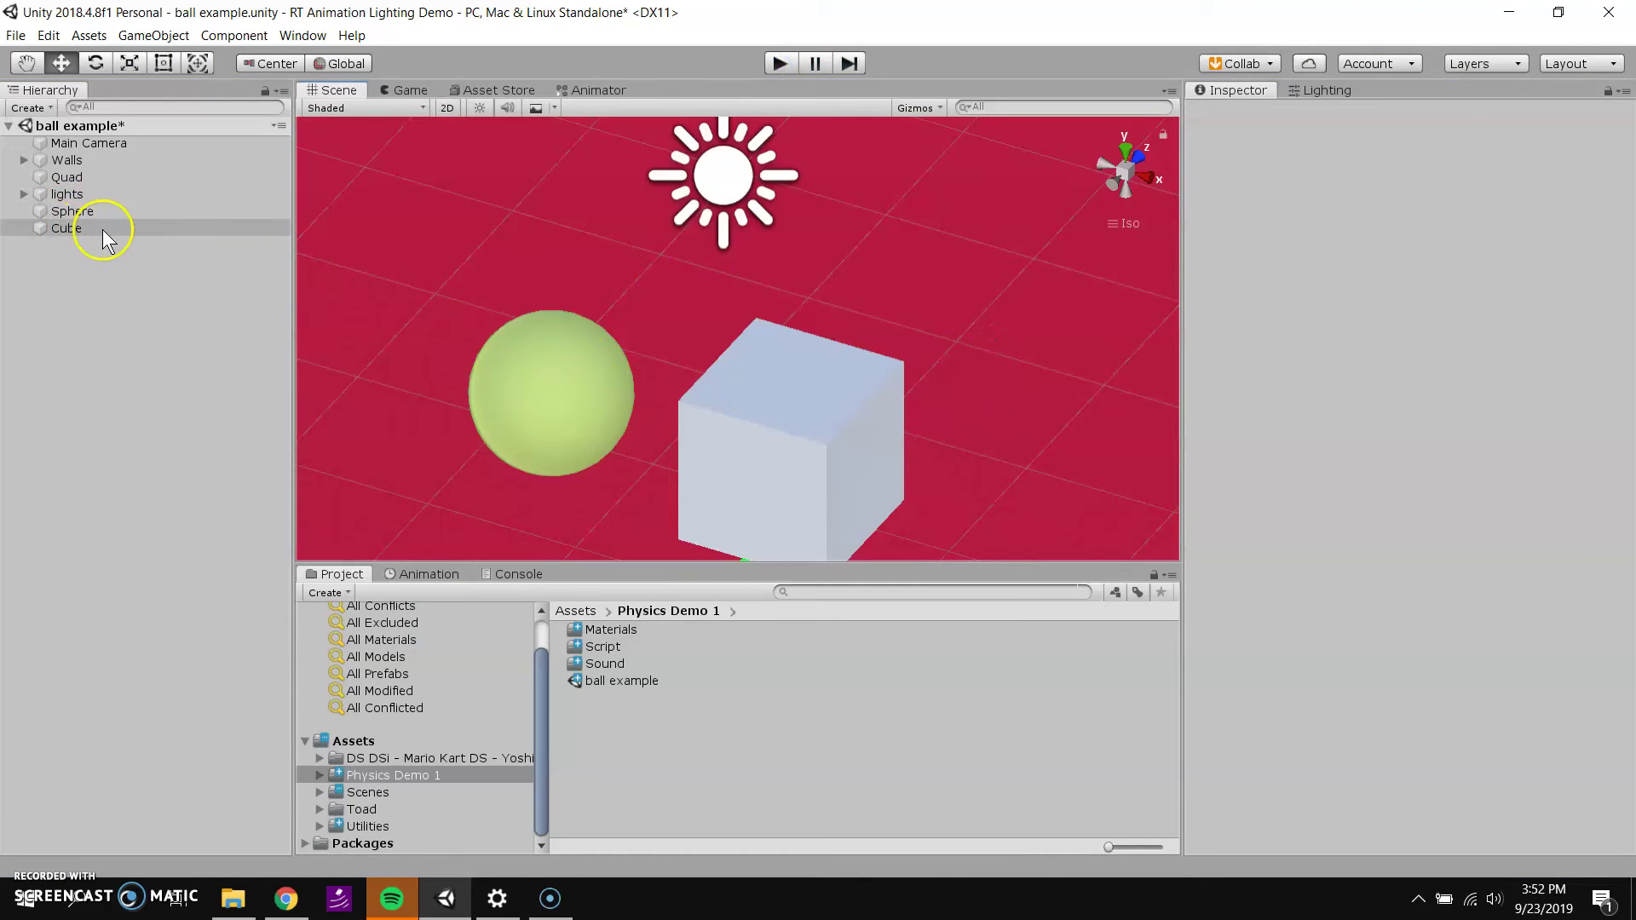
Step: Zoom and orbit the Scene view to reframe the sphere and cube
scroll(644, 442, down, 2)
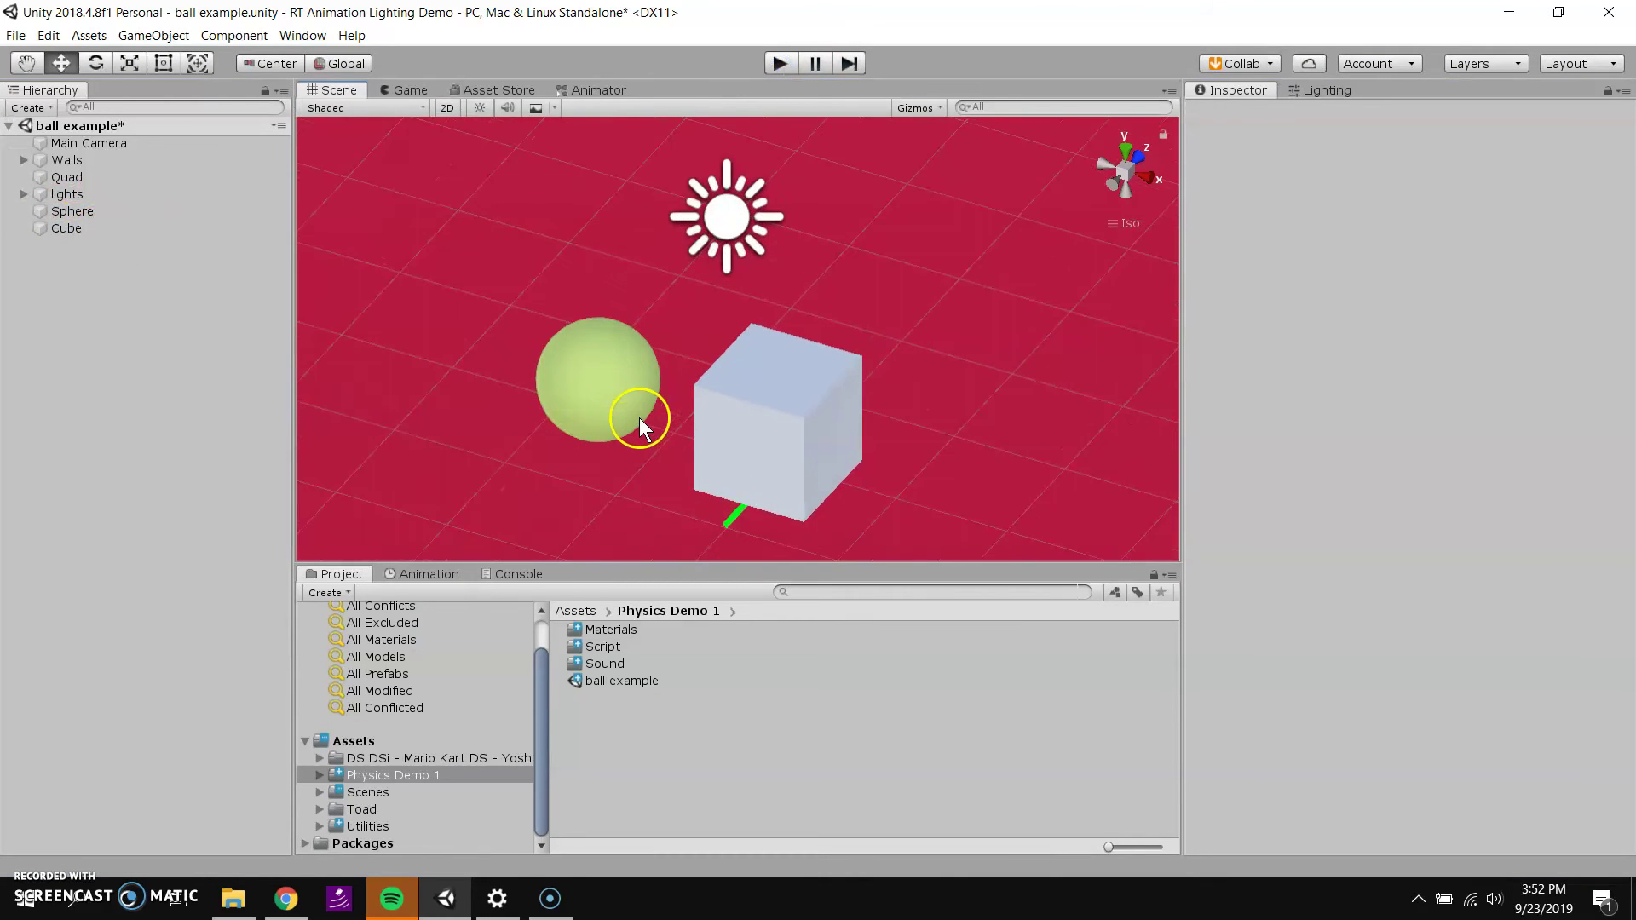
alt+drag(639, 418, 595, 353)
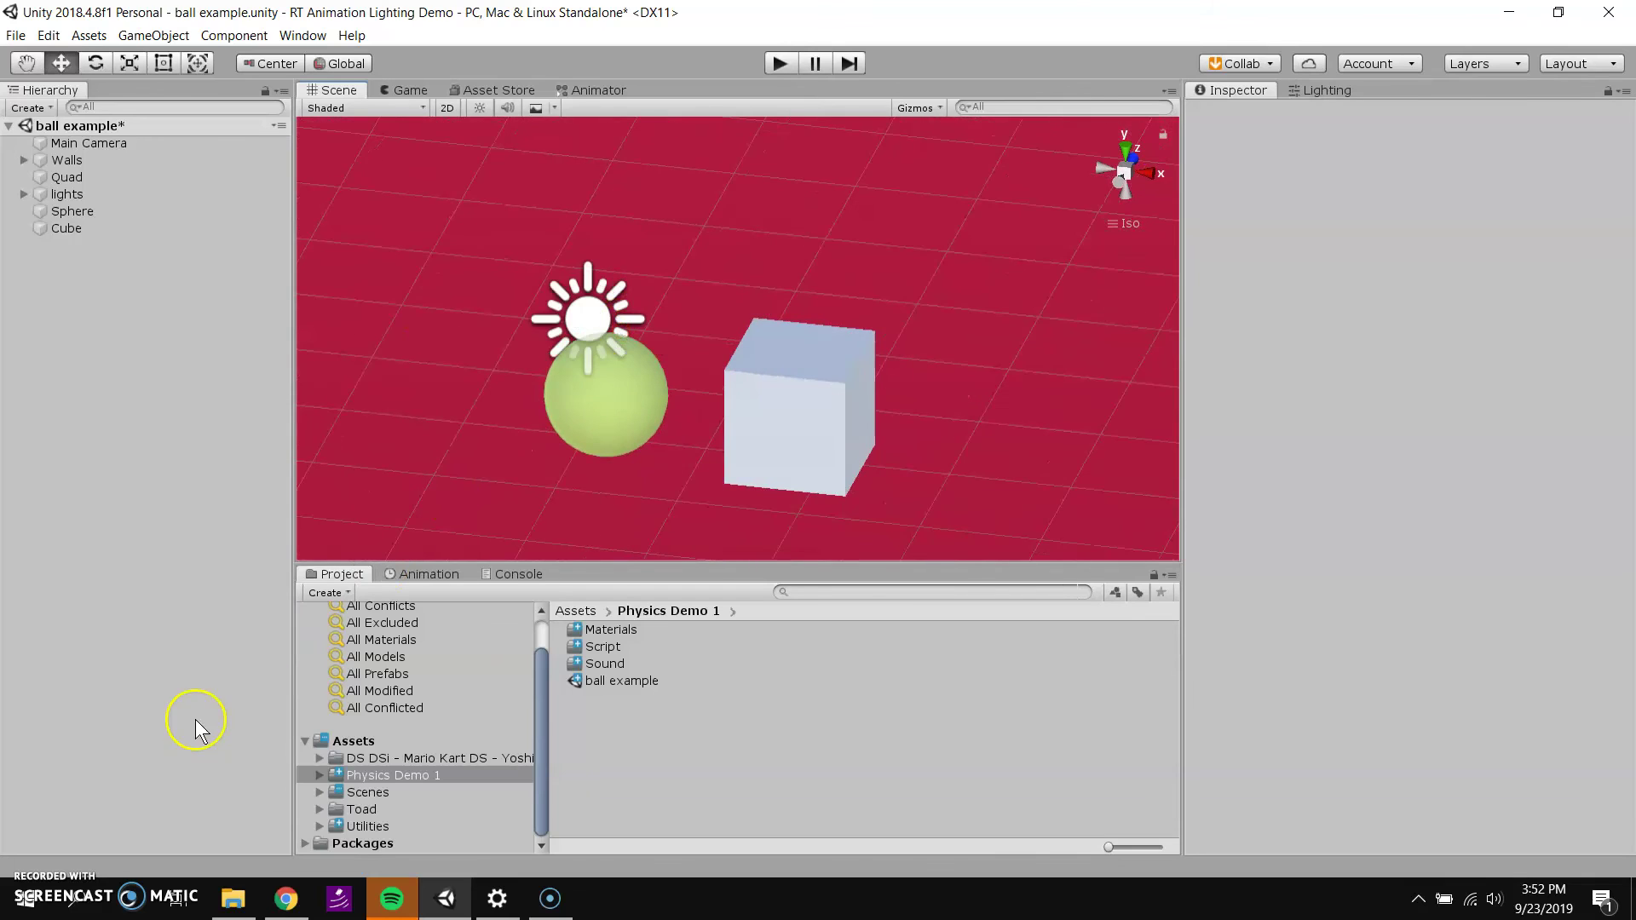